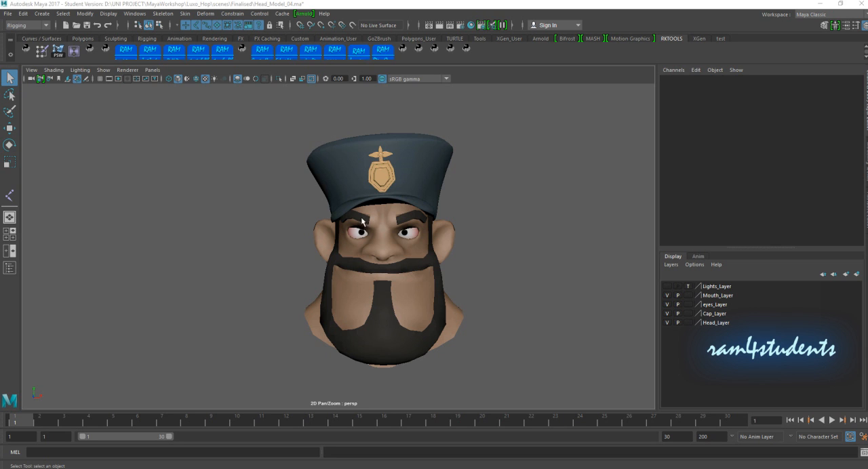
- Hide Mouth_Layer and Cap_Layer, and frame the head in the full-size side view
{"action": "left_click_drag", "start_coordinate": [509, 275], "coordinate": [482, 273], "text": "alt"}
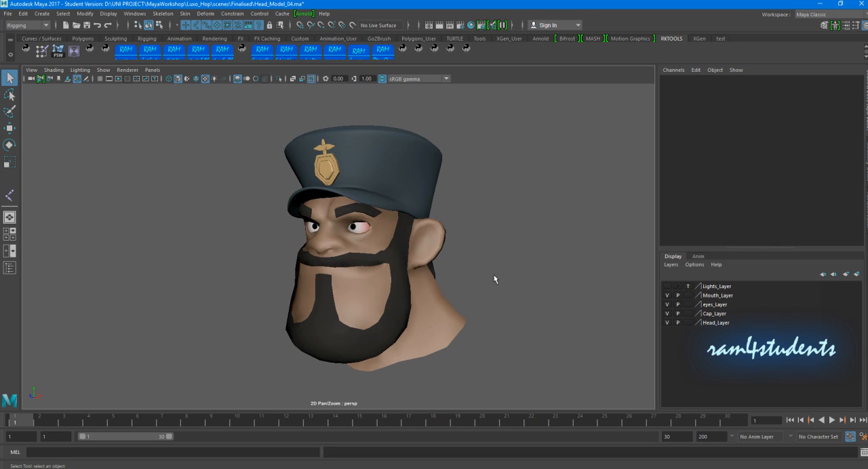
{"action": "left_click_drag", "start_coordinate": [372, 255], "coordinate": [454, 259], "text": "alt"}
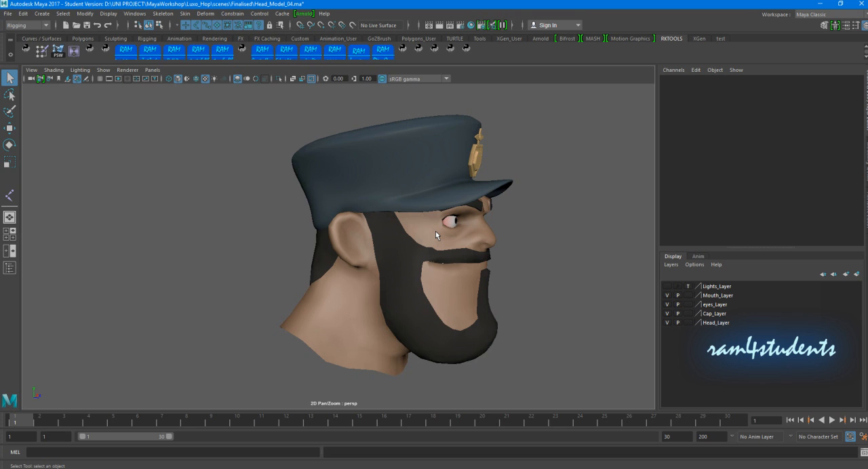
{"action": "left_click_drag", "start_coordinate": [453, 248], "coordinate": [473, 249], "text": "alt"}
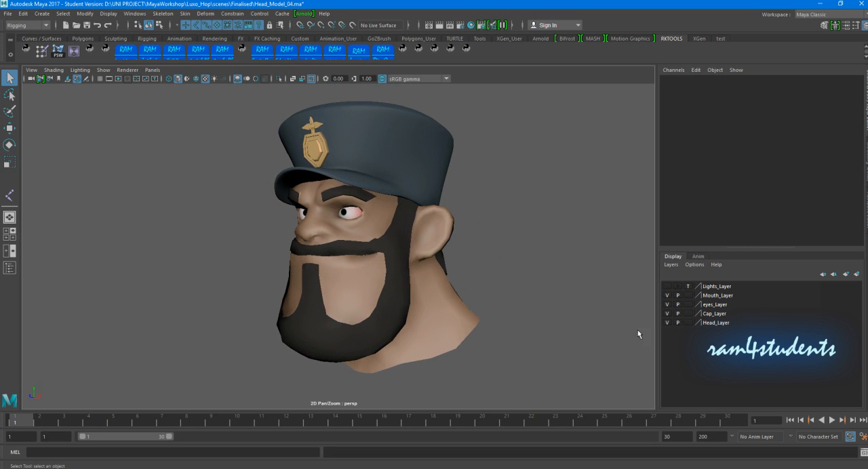
{"action": "left_click", "coordinate": [667, 295]}
{"action": "left_click", "coordinate": [667, 314]}
{"action": "left_click_drag", "start_coordinate": [515, 278], "coordinate": [423, 285], "text": "alt"}
{"action": "key", "text": "space"}
{"action": "key", "text": "space"}
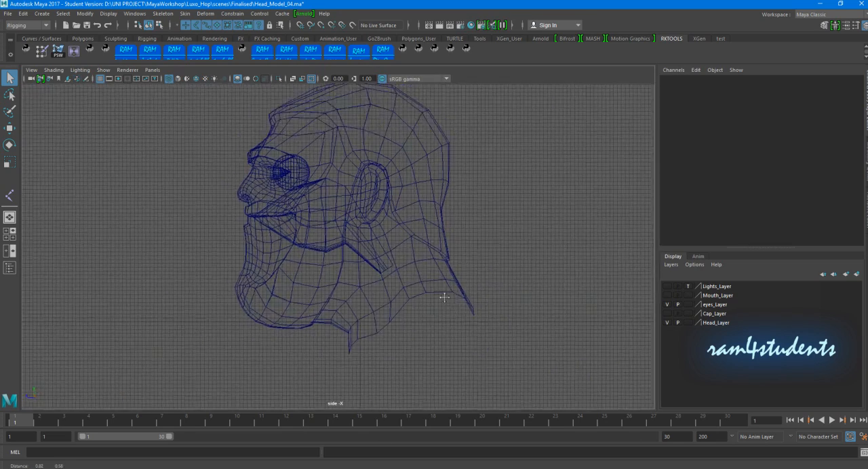
{"action": "key", "text": "f"}
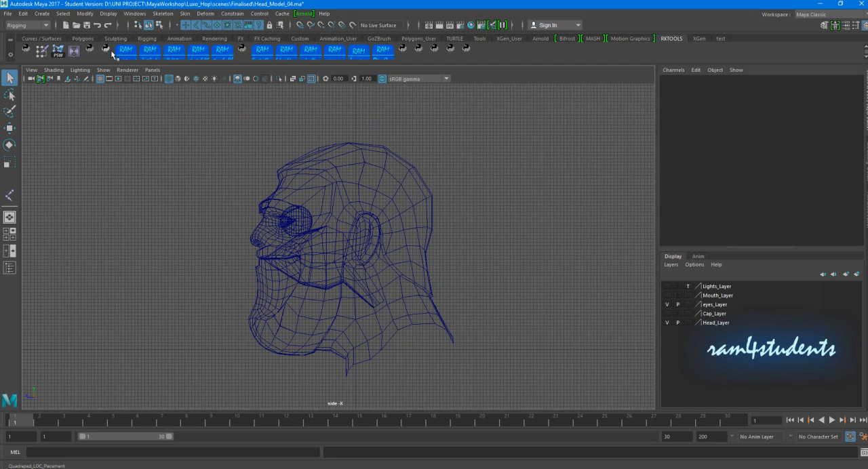
- Draw a four-joint chain in the side view from the neck base to the head pivot, jaw hinge and chin
{"action": "left_click", "coordinate": [145, 38]}
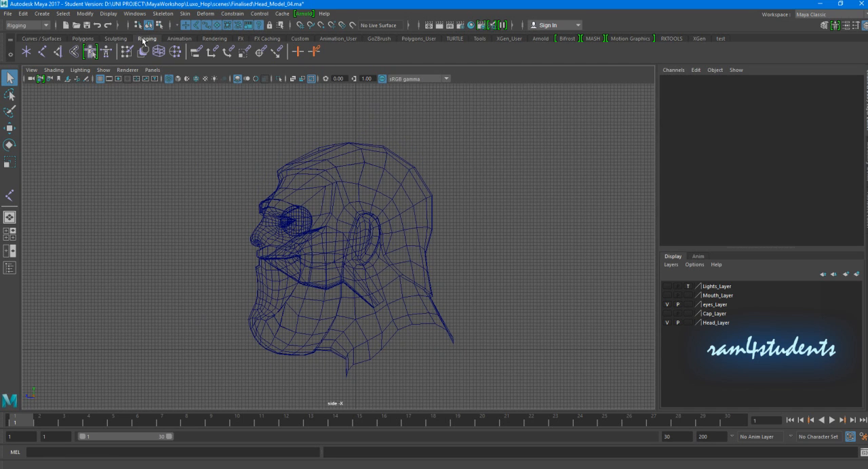
{"action": "left_click", "coordinate": [42, 52]}
{"action": "left_click", "coordinate": [402, 351]}
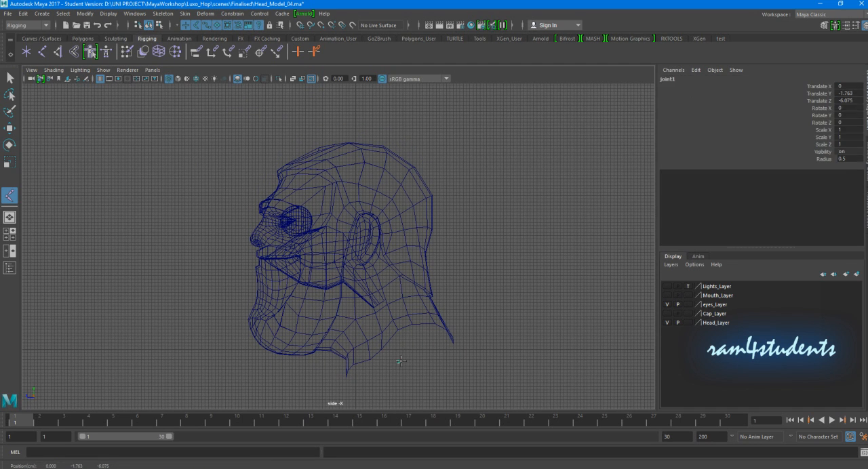
{"action": "left_click", "coordinate": [343, 277]}
{"action": "right_click_drag", "start_coordinate": [359, 278], "coordinate": [420, 283], "text": "alt"}
{"action": "middle_click_drag", "start_coordinate": [421, 282], "coordinate": [394, 266], "text": "alt"}
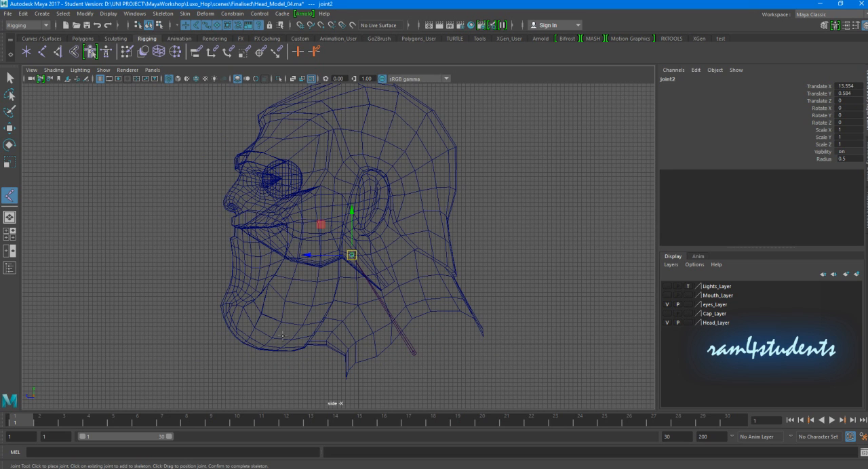
{"action": "middle_click_drag", "start_coordinate": [304, 301], "coordinate": [344, 289], "text": "alt"}
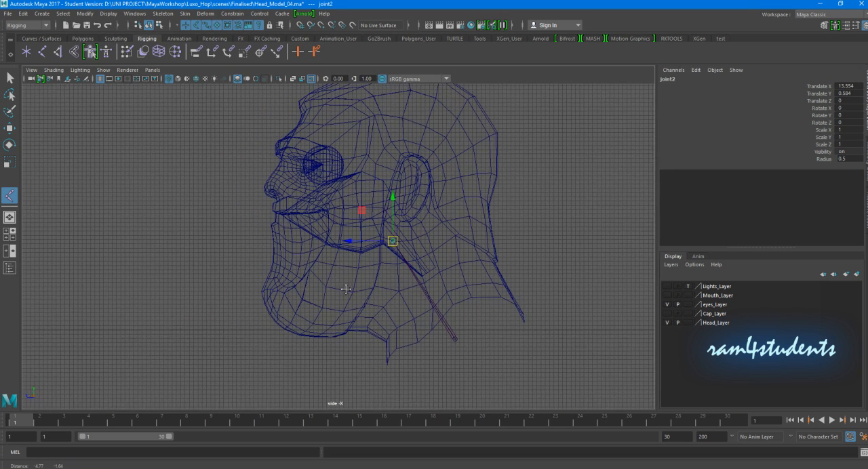
{"action": "left_click_drag", "start_coordinate": [367, 249], "coordinate": [370, 246]}
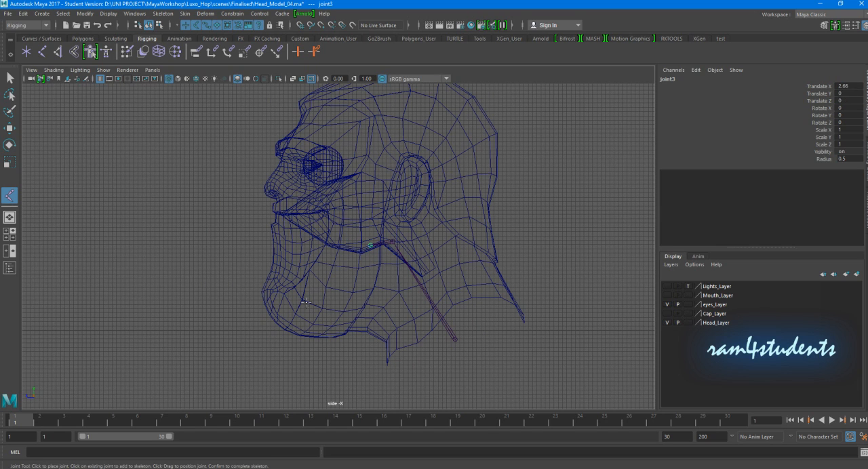
{"action": "left_click", "coordinate": [270, 302]}
{"action": "key", "text": "Return"}
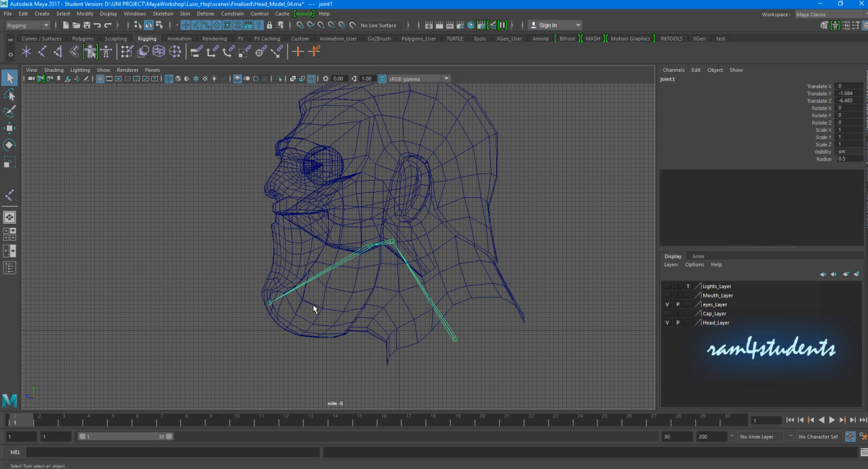
- Place a separate single joint at the centre of the eyeball in the side view
{"action": "scroll", "coordinate": [371, 259], "scroll_direction": "up", "scroll_amount": 2}
{"action": "middle_click_drag", "start_coordinate": [372, 258], "coordinate": [324, 287], "text": "alt"}
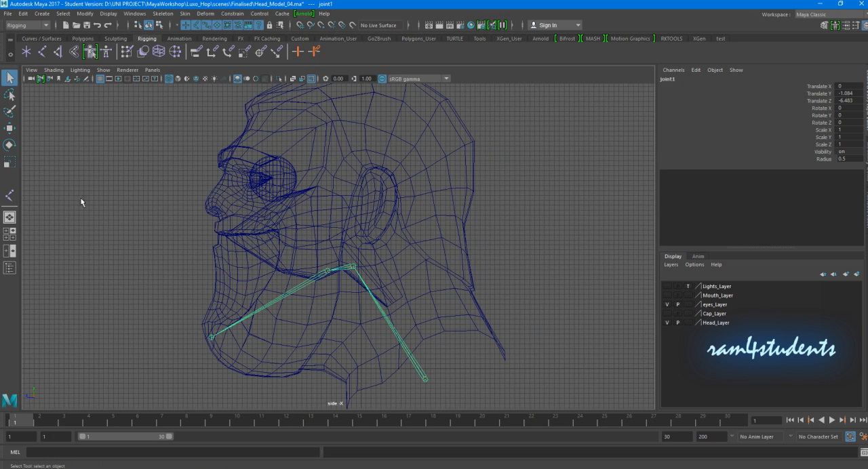
{"action": "left_click", "coordinate": [10, 196]}
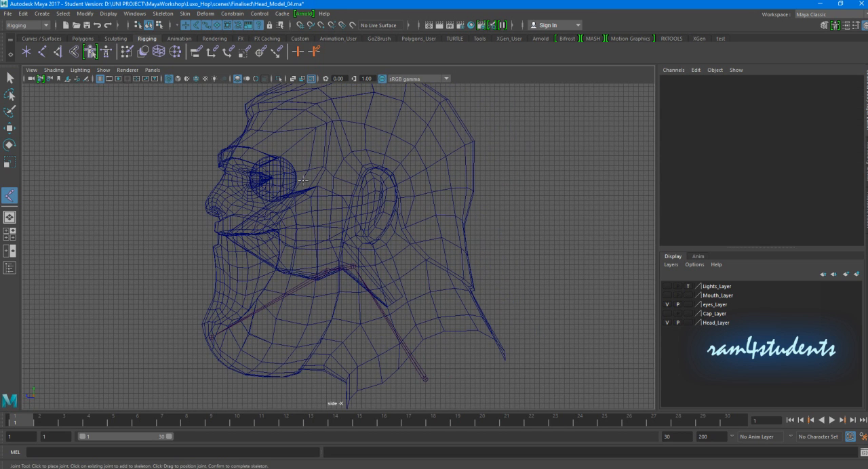
{"action": "left_click_drag", "start_coordinate": [273, 176], "coordinate": [272, 177]}
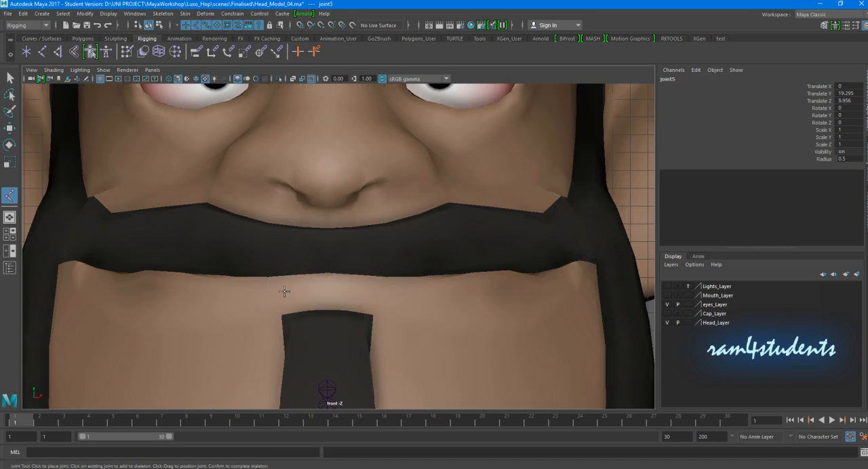
- Centre the eye joint on the left eyeball in the wireframe front view, at Translate X 3.144 and Y 19.204
{"action": "key", "text": "4"}
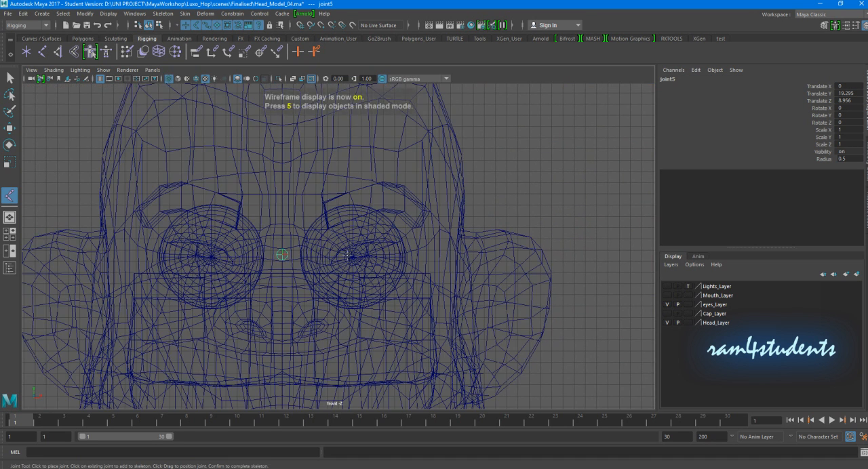
{"action": "scroll", "coordinate": [312, 261], "scroll_direction": "up", "scroll_amount": 3}
{"action": "key", "text": "w"}
{"action": "left_click_drag", "start_coordinate": [301, 258], "coordinate": [407, 262]}
{"action": "right_click_drag", "start_coordinate": [418, 265], "coordinate": [543, 278], "text": "alt"}
{"action": "middle_click_drag", "start_coordinate": [543, 278], "coordinate": [500, 186], "text": "alt"}
{"action": "right_click_drag", "start_coordinate": [312, 224], "coordinate": [451, 205], "text": "alt"}
{"action": "middle_click_drag", "start_coordinate": [451, 205], "coordinate": [433, 239], "text": "alt"}
{"action": "left_click_drag", "start_coordinate": [347, 205], "coordinate": [350, 214]}
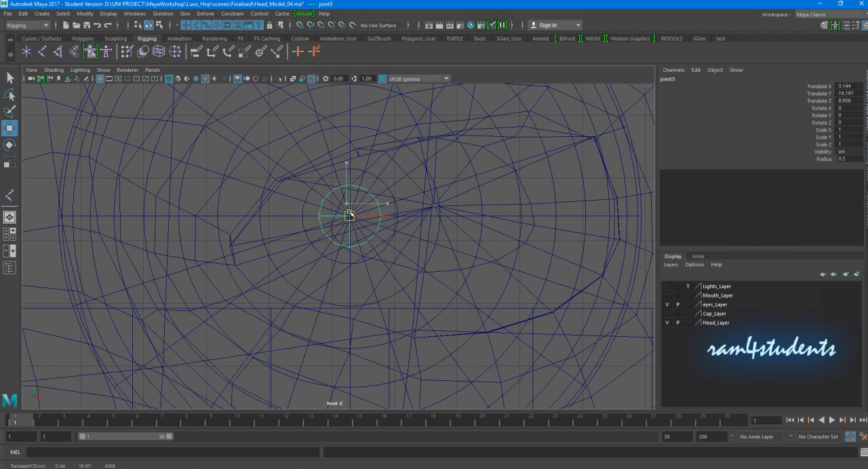
{"action": "left_click", "coordinate": [350, 133]}
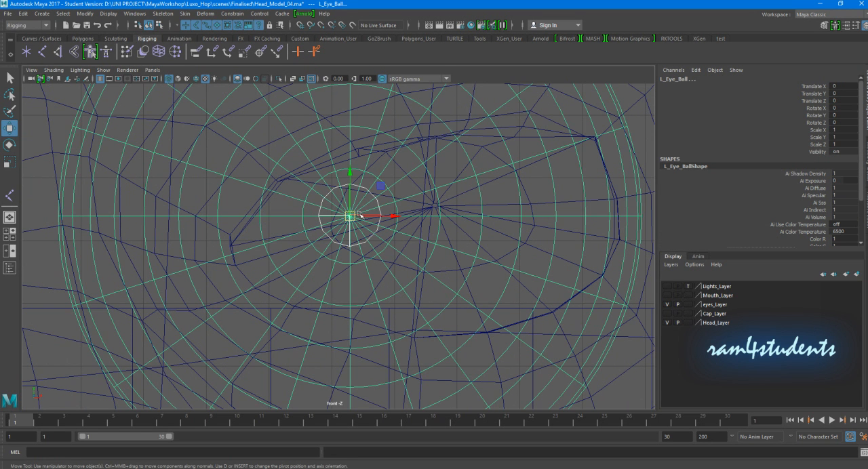
{"action": "left_click", "coordinate": [359, 189]}
- Duplicate the eye joint and move the copy straight back behind the eyeball in the side view, to Translate Z about 2.159
{"action": "key", "text": "space"}
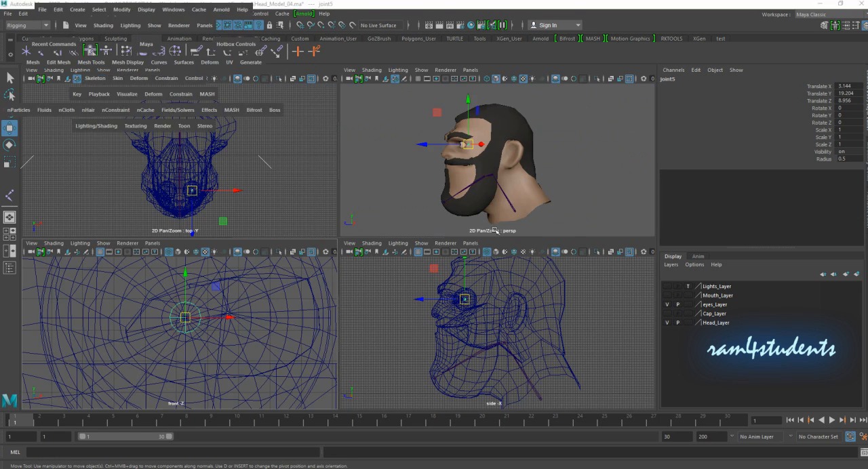
{"action": "key", "text": "space"}
{"action": "key", "text": "f"}
{"action": "key", "text": "space"}
{"action": "key", "text": "space"}
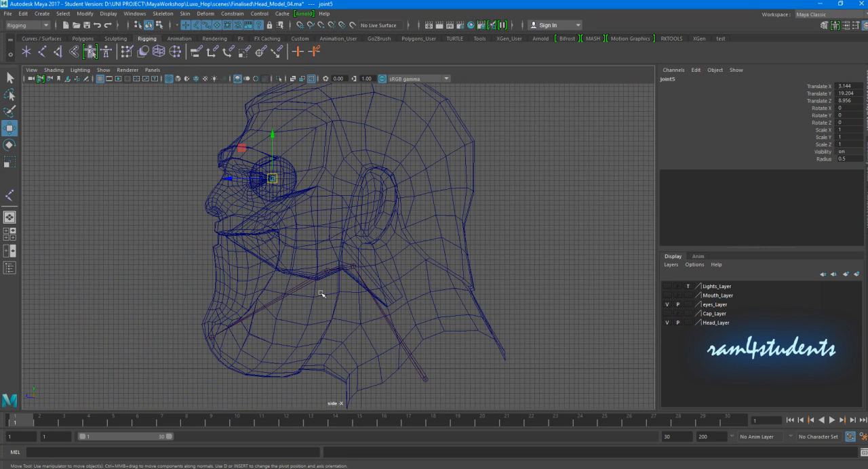
{"action": "scroll", "coordinate": [320, 292], "scroll_direction": "up", "scroll_amount": 3}
{"action": "key", "text": "ctrl+d"}
{"action": "left_click_drag", "start_coordinate": [223, 157], "coordinate": [298, 169]}
{"action": "left_click", "coordinate": [514, 160]}
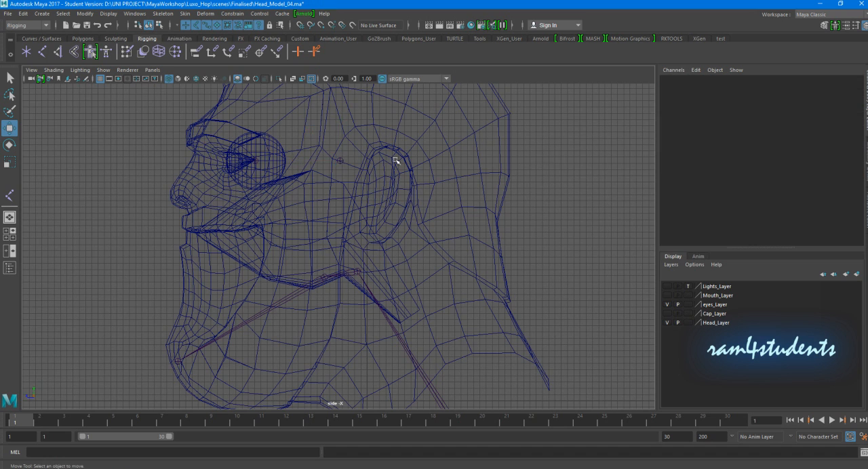
- Parent the eyeball joint to the duplicate joint behind it
{"action": "scroll", "coordinate": [396, 160], "scroll_direction": "up", "scroll_amount": 2}
{"action": "left_click_drag", "start_coordinate": [221, 128], "coordinate": [252, 159]}
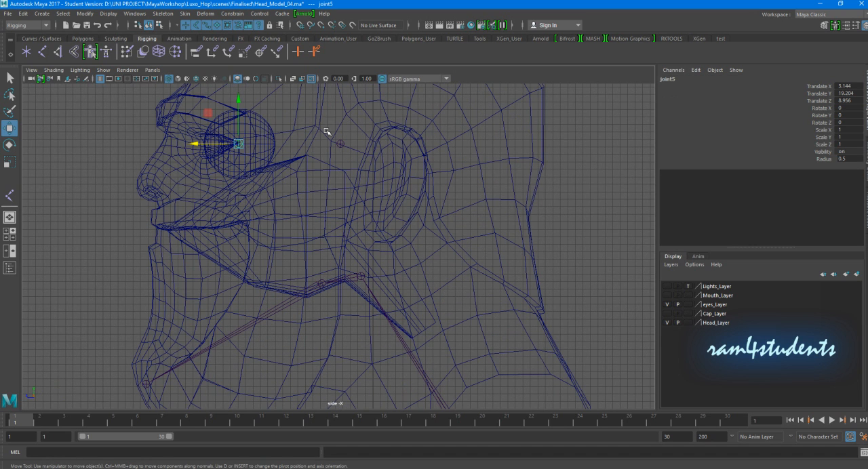
{"action": "left_click_drag", "start_coordinate": [332, 125], "coordinate": [349, 156]}
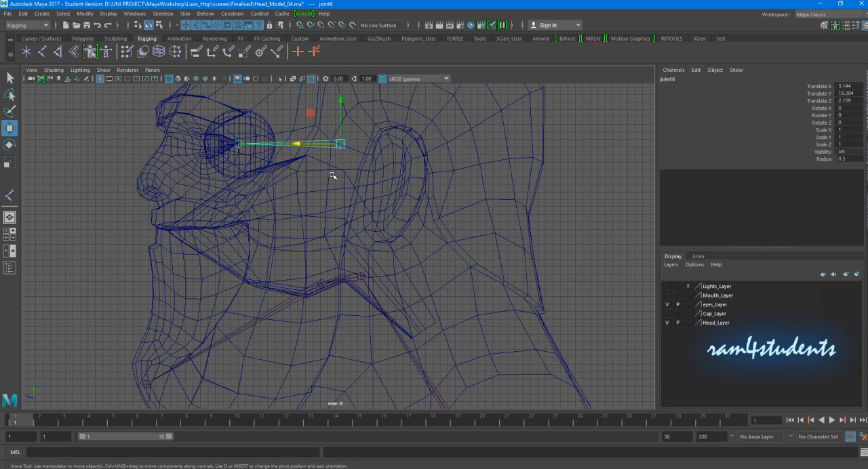
{"action": "left_click", "coordinate": [335, 167]}
- Parent the joint behind the eye to the head joint at the top of the neck
{"action": "left_click_drag", "start_coordinate": [324, 138], "coordinate": [338, 149]}
{"action": "left_click", "coordinate": [350, 283]}
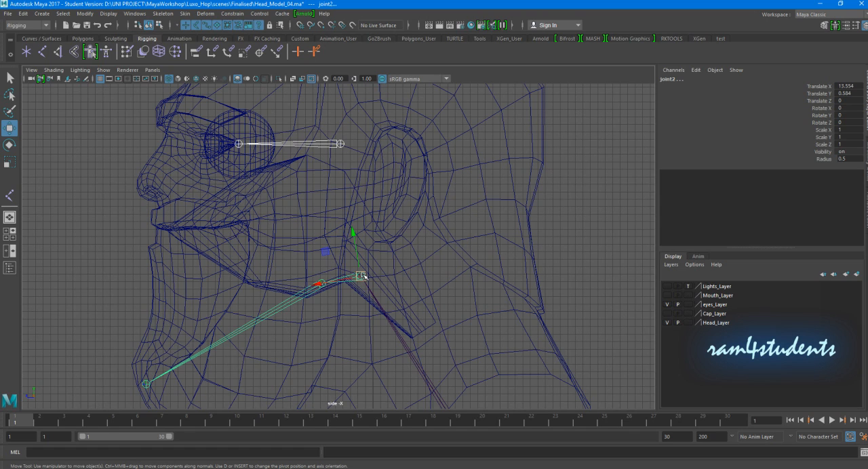
{"action": "key", "text": "p"}
{"action": "scroll", "coordinate": [428, 265], "scroll_direction": "down", "scroll_amount": 1}
{"action": "middle_click_drag", "start_coordinate": [416, 349], "coordinate": [398, 246], "text": "alt"}
{"action": "left_click", "coordinate": [403, 292]}
- Inspect the names of the neck, head, jaw, jaw end, eye control and eye joints by selecting each one
{"action": "middle_click_drag", "start_coordinate": [475, 246], "coordinate": [484, 295], "text": "alt"}
{"action": "scroll", "coordinate": [458, 280], "scroll_direction": "down", "scroll_amount": 1}
{"action": "middle_click_drag", "start_coordinate": [434, 268], "coordinate": [431, 275], "text": "alt"}
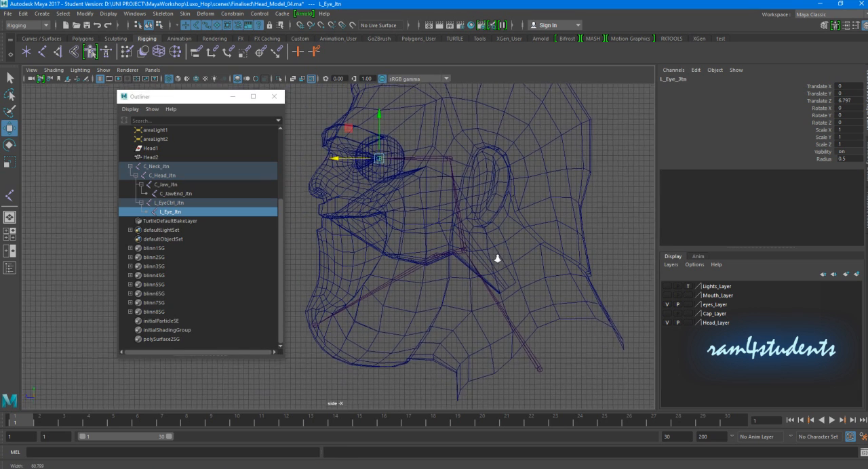
{"action": "left_click_drag", "start_coordinate": [574, 338], "coordinate": [506, 386]}
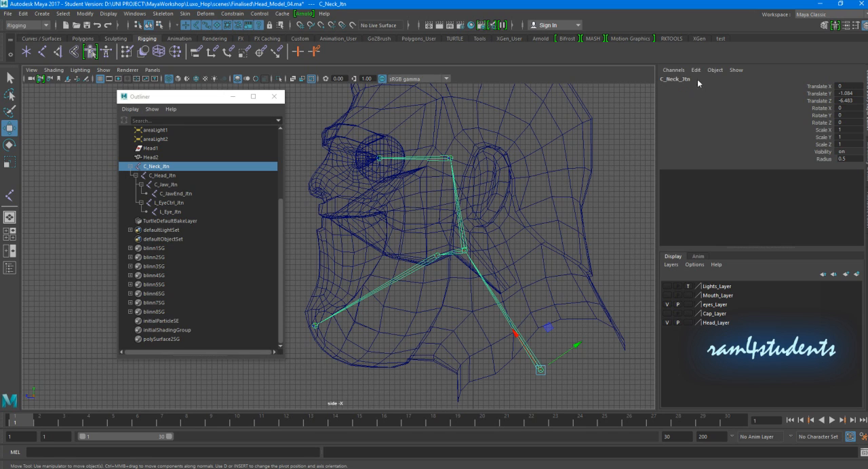
{"action": "left_click_drag", "start_coordinate": [451, 242], "coordinate": [467, 266]}
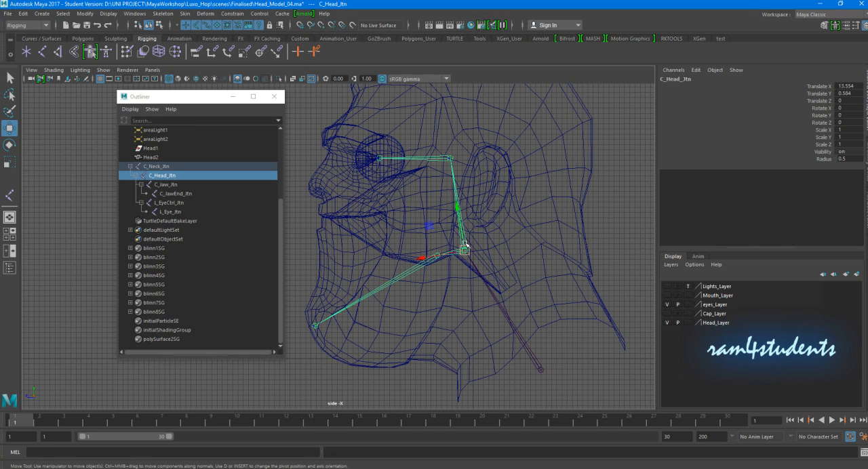
{"action": "left_click", "coordinate": [407, 274]}
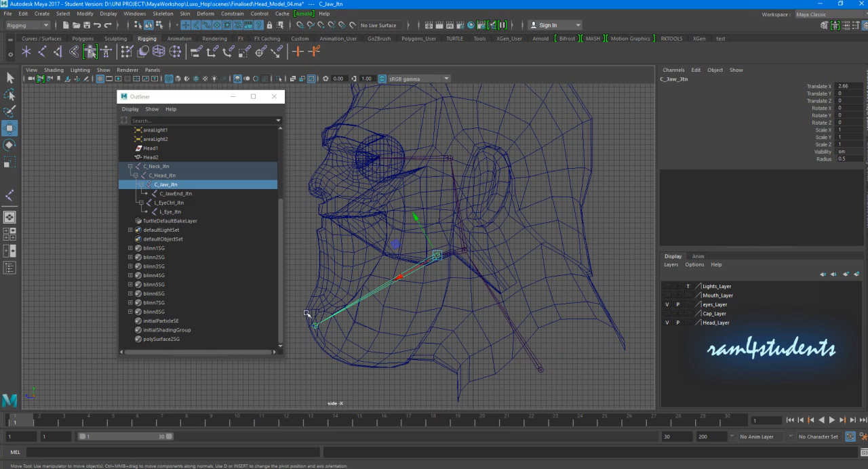
{"action": "left_click", "coordinate": [314, 326]}
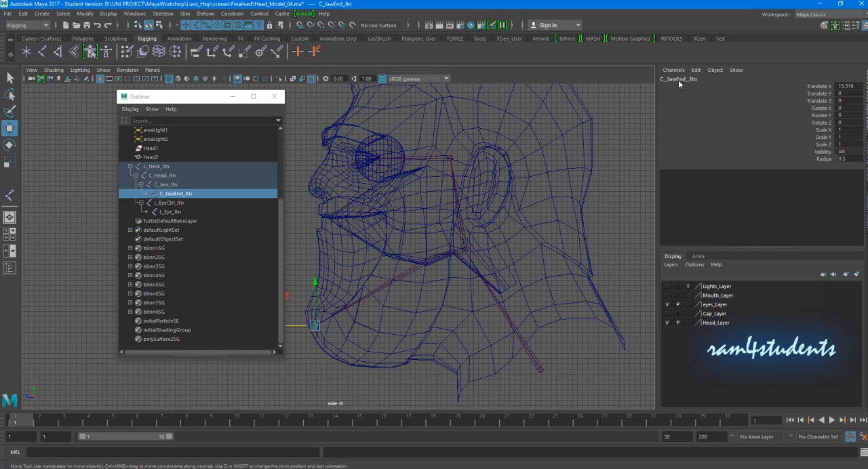
{"action": "left_click_drag", "start_coordinate": [432, 134], "coordinate": [449, 190]}
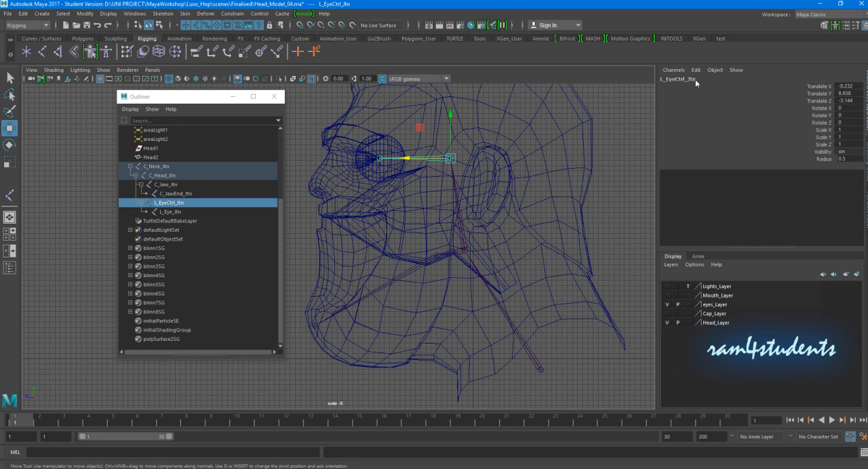
{"action": "left_click", "coordinate": [381, 159]}
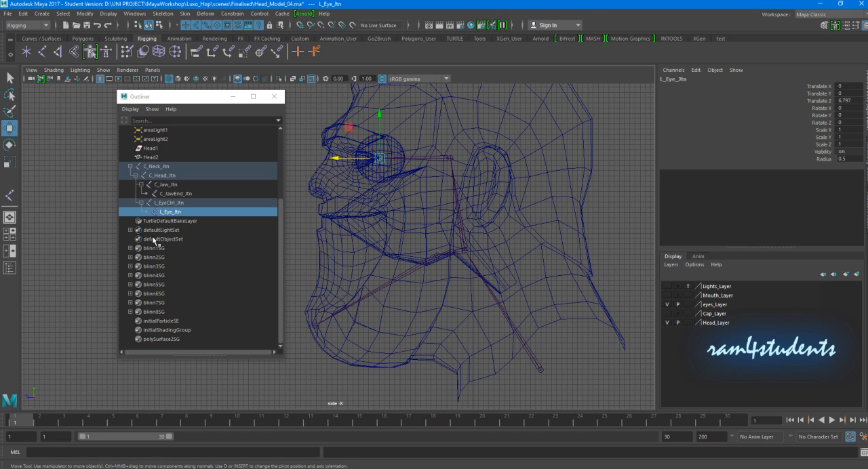
- Duplicate L_Eye_Jtn twice under L_EyeCtrl_Jtn
{"action": "scroll", "coordinate": [379, 179], "scroll_direction": "up", "scroll_amount": 1}
{"action": "middle_click_drag", "start_coordinate": [378, 179], "coordinate": [395, 238], "text": "alt"}
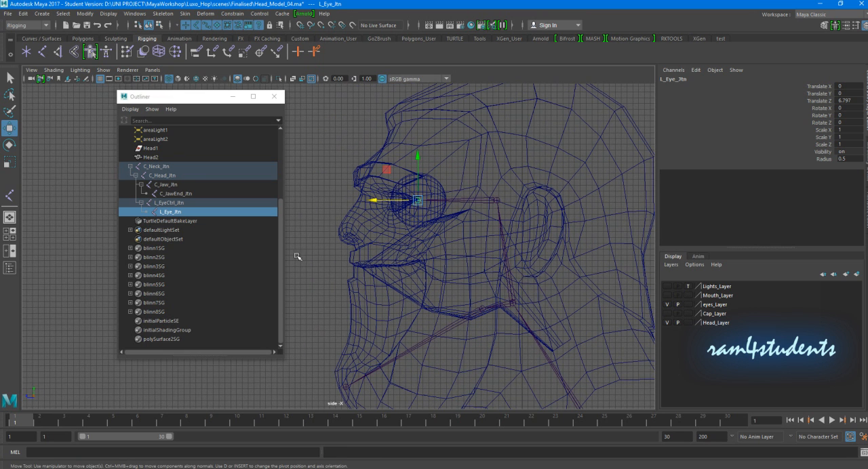
{"action": "left_click", "coordinate": [309, 160]}
{"action": "left_click", "coordinate": [174, 213]}
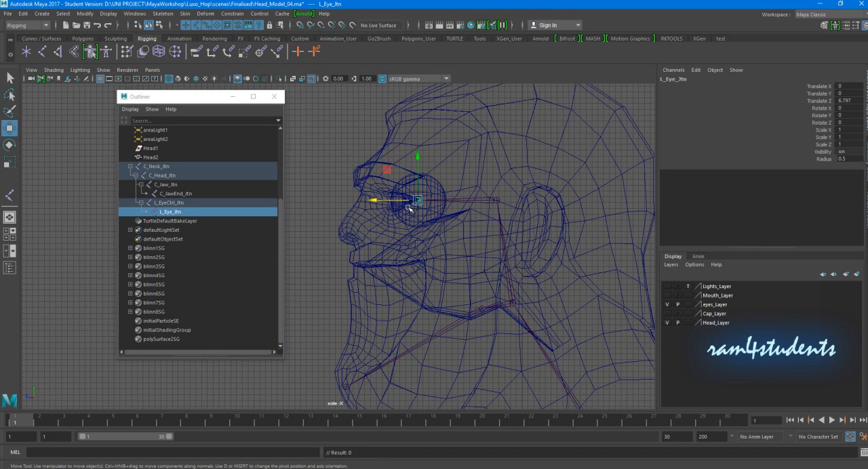
{"action": "key", "text": "ctrl+d"}
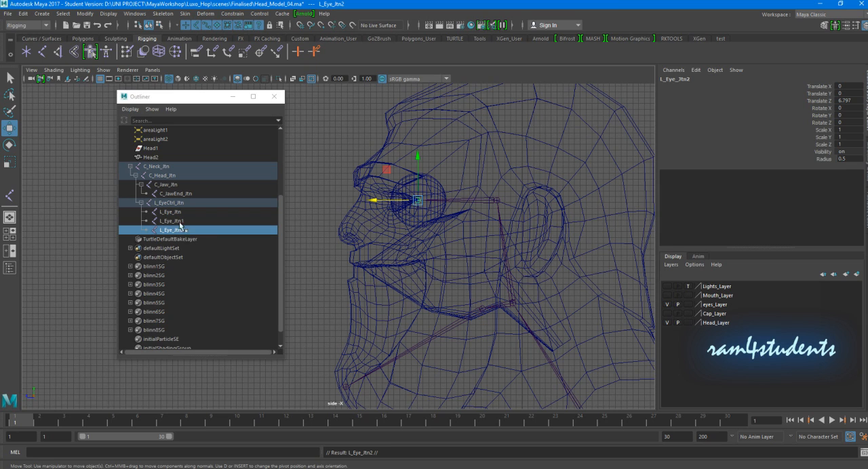
- Rename the first duplicate of the left eye joint as L_UpperLid_Jtn
{"action": "double_click", "coordinate": [168, 222]}
{"action": "left_click_drag", "start_coordinate": [161, 222], "coordinate": [170, 222]}
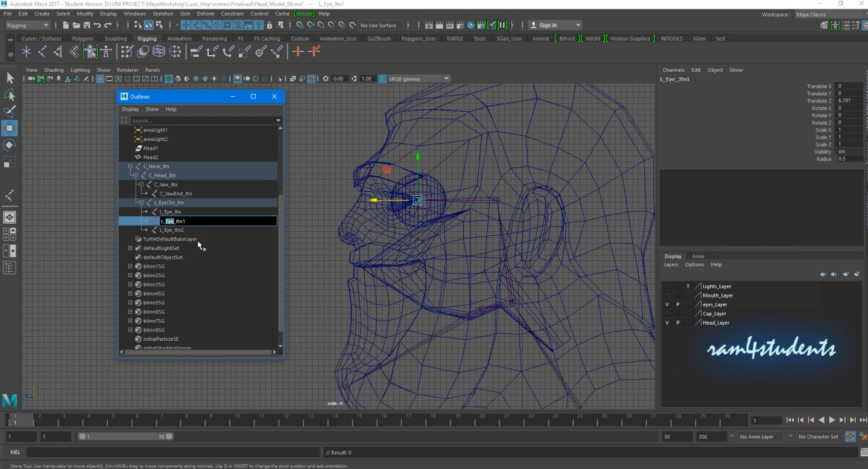
{"action": "type", "text": "UpperLid"}
{"action": "left_click", "coordinate": [208, 223]}
- Rename the second duplicate of the left eye joint as L_LowerLid_Jtn
{"action": "double_click", "coordinate": [206, 231]}
{"action": "type", "text": "L_UpperLid_Jtn"}
{"action": "left_click_drag", "start_coordinate": [166, 232], "coordinate": [174, 233]}
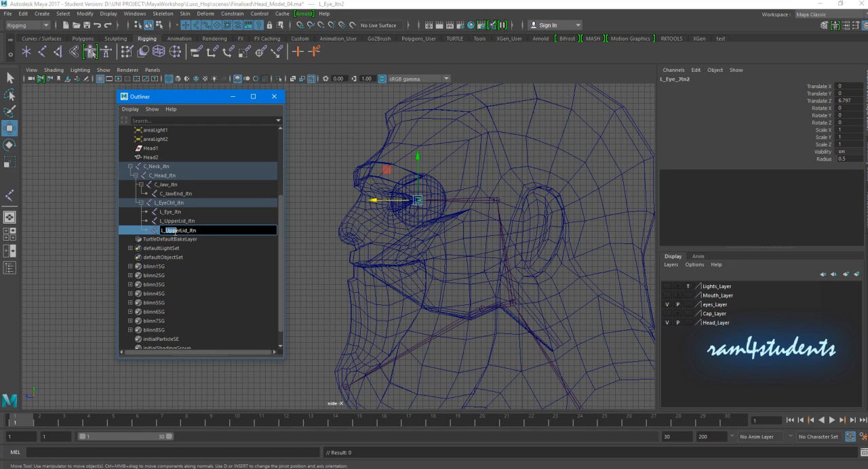
{"action": "type", "text": "Low"}
{"action": "key", "text": "Return"}
{"action": "left_click", "coordinate": [302, 220]}
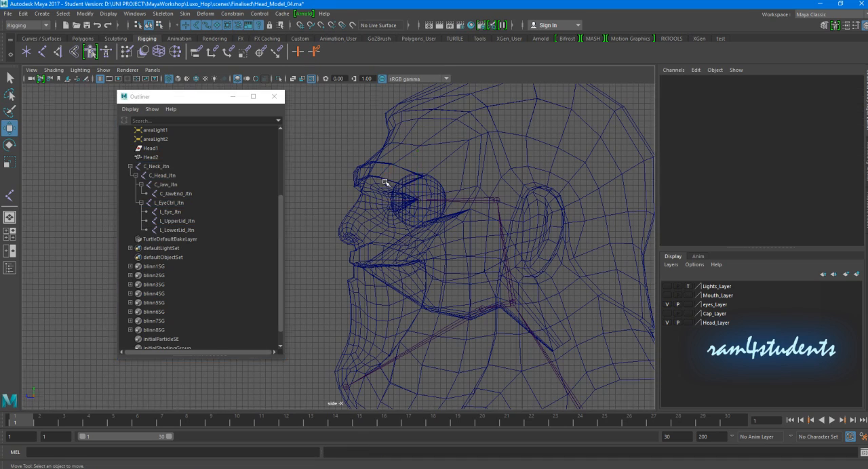
- Mirror the L_EyeCtrl_Jtn hierarchy across YZ with the Orientation function, replacing L with R in the joint names
{"action": "scroll", "coordinate": [421, 230], "scroll_direction": "down", "scroll_amount": 3}
{"action": "middle_click_drag", "start_coordinate": [447, 261], "coordinate": [424, 244], "text": "alt"}
{"action": "mouse_move", "coordinate": [414, 141]}
{"action": "left_mouse_down"}
{"action": "mouse_move", "coordinate": [420, 186]}
{"action": "mouse_move", "coordinate": [495, 188]}
{"action": "mouse_move", "coordinate": [431, 188]}
{"action": "left_mouse_up"}
{"action": "key", "text": "space"}
{"action": "key", "text": "space"}
{"action": "scroll", "coordinate": [432, 188], "scroll_direction": "up", "scroll_amount": 2}
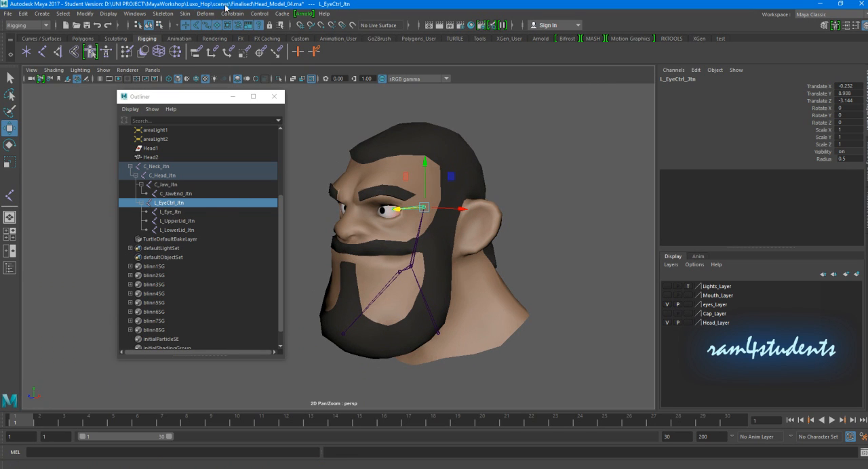
{"action": "left_click", "coordinate": [164, 14]}
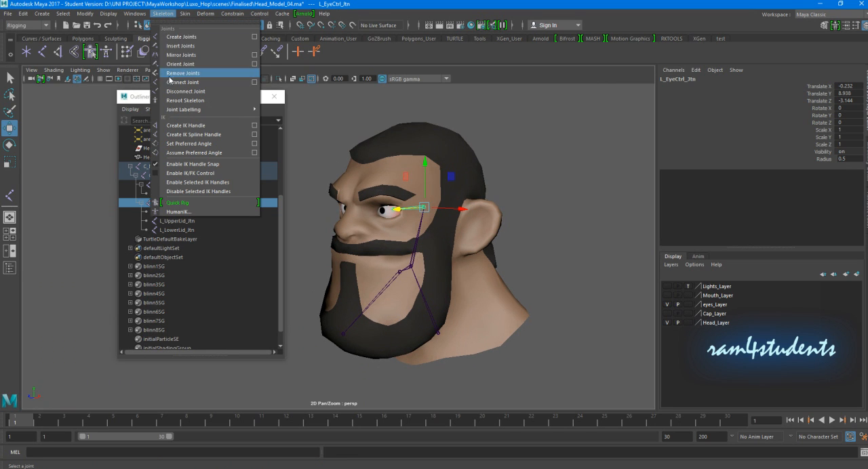
{"action": "left_click", "coordinate": [256, 57]}
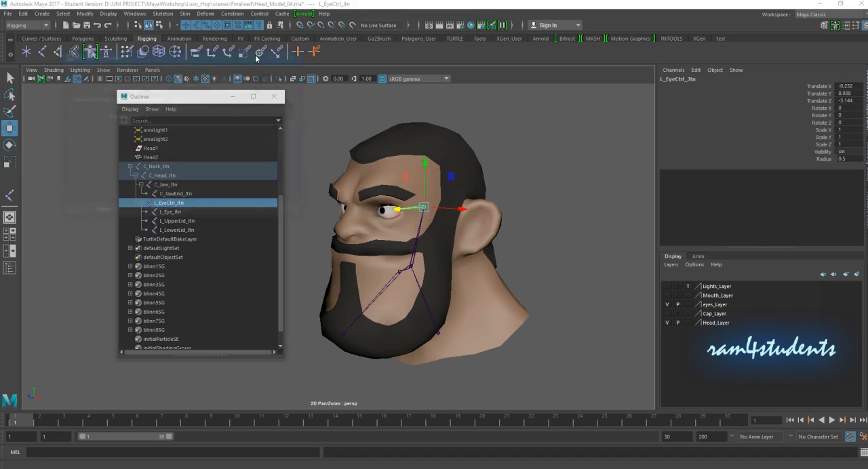
{"action": "left_click_drag", "start_coordinate": [188, 62], "coordinate": [626, 64]}
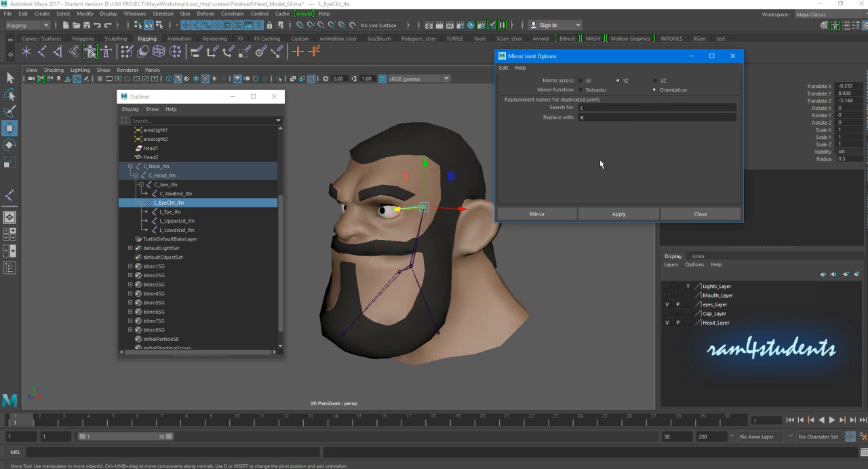
{"action": "left_click", "coordinate": [614, 214]}
{"action": "left_click_drag", "start_coordinate": [542, 230], "coordinate": [314, 254], "text": "alt"}
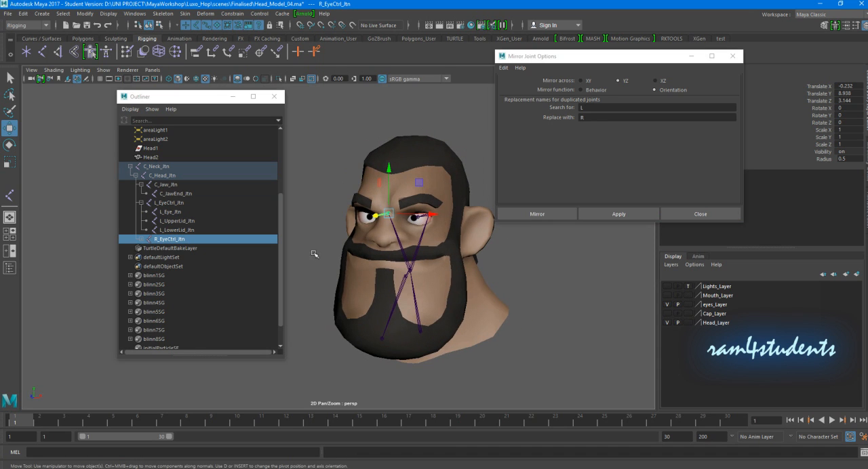
{"action": "left_click", "coordinate": [686, 213]}
- Expand the mirrored right eye control joint and rename its upper lid joint as R_UpperLid_Jtn
{"action": "left_click", "coordinate": [140, 239]}
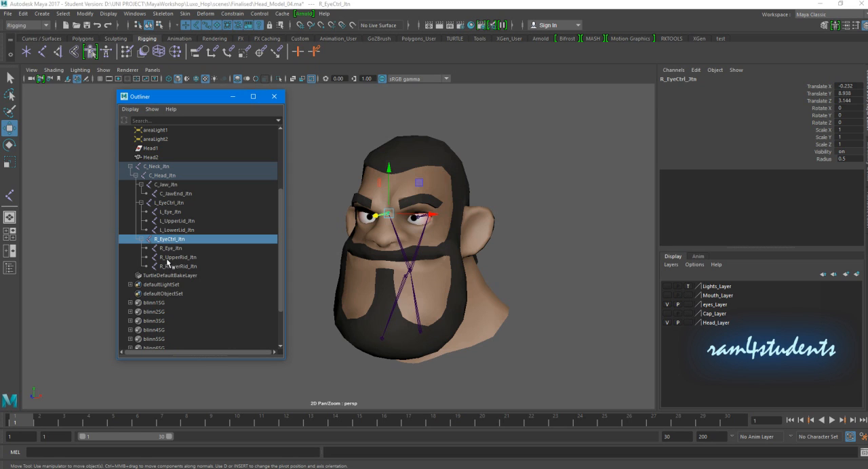
{"action": "double_click", "coordinate": [183, 259]}
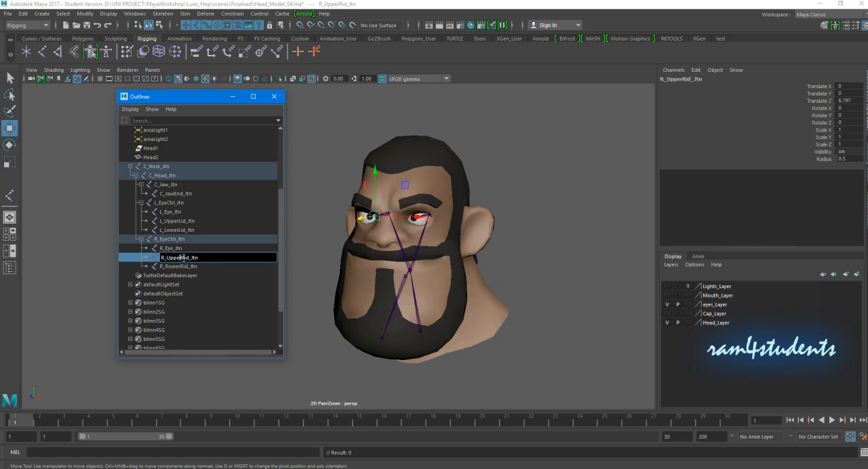
{"action": "key", "text": "BackSpace"}
{"action": "type", "text": "L"}
{"action": "key", "text": "Return"}
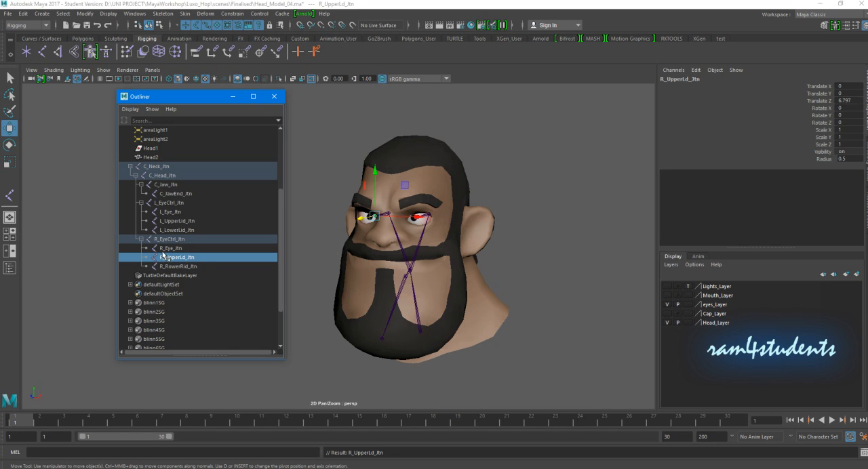
{"action": "double_click", "coordinate": [187, 259]}
{"action": "type", "text": "i"}
{"action": "key", "text": "Return"}
- Rename the mirrored lower lid joint under R_EyeCtrl_Jtn as R_LowerLid_Jtn
{"action": "left_click", "coordinate": [177, 268]}
{"action": "double_click", "coordinate": [177, 268]}
{"action": "left_click", "coordinate": [167, 267]}
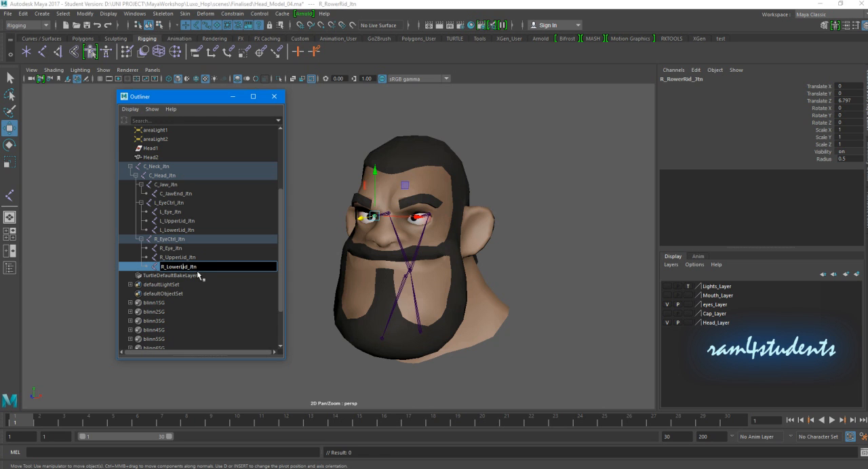
{"action": "key", "text": "Return"}
{"action": "left_click", "coordinate": [500, 200]}
{"action": "left_click_drag", "start_coordinate": [499, 200], "coordinate": [475, 234], "text": "alt"}
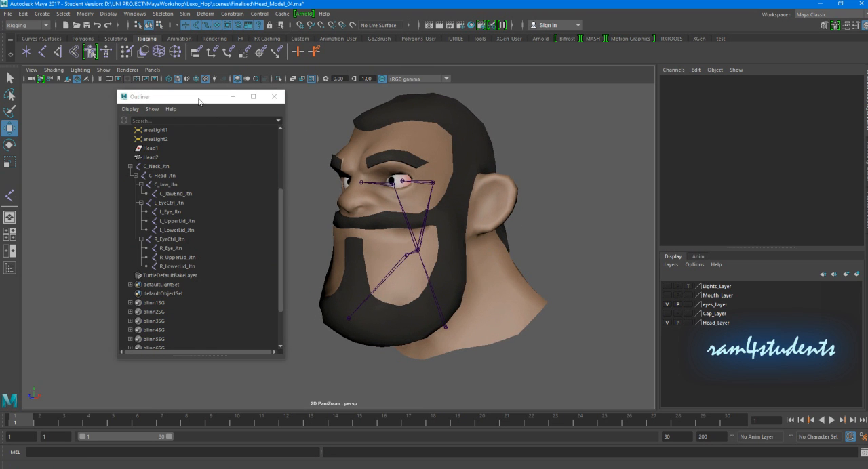
{"action": "left_click_drag", "start_coordinate": [201, 97], "coordinate": [172, 103]}
{"action": "left_click", "coordinate": [443, 323]}
{"action": "mouse_move", "coordinate": [466, 335]}
{"action": "left_mouse_down", "text": "alt"}
{"action": "mouse_move", "coordinate": [462, 324]}
{"action": "mouse_move", "coordinate": [475, 327]}
{"action": "left_mouse_up", "text": "alt"}
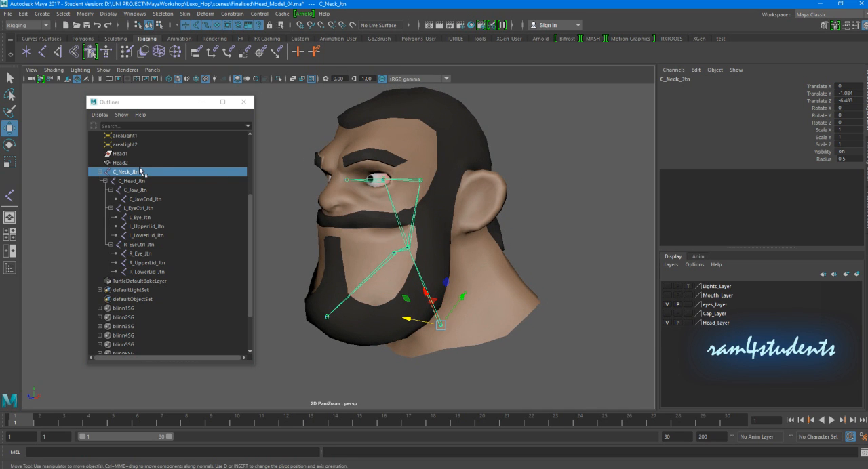
{"action": "left_click", "coordinate": [535, 301], "text": "shift"}
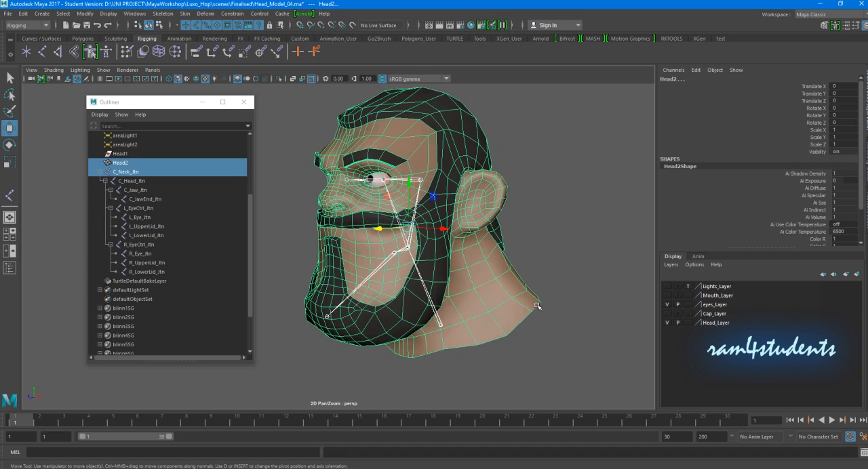
- Delete the leftover Head1 object and rename the Head2 mesh as Head
{"action": "left_click", "coordinate": [126, 154]}
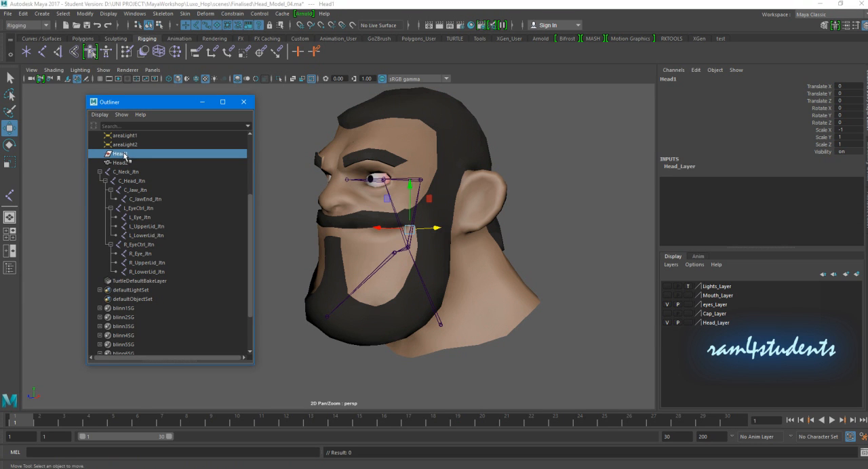
{"action": "key", "text": "Delete"}
{"action": "left_click", "coordinate": [126, 155]}
{"action": "double_click", "coordinate": [126, 155]}
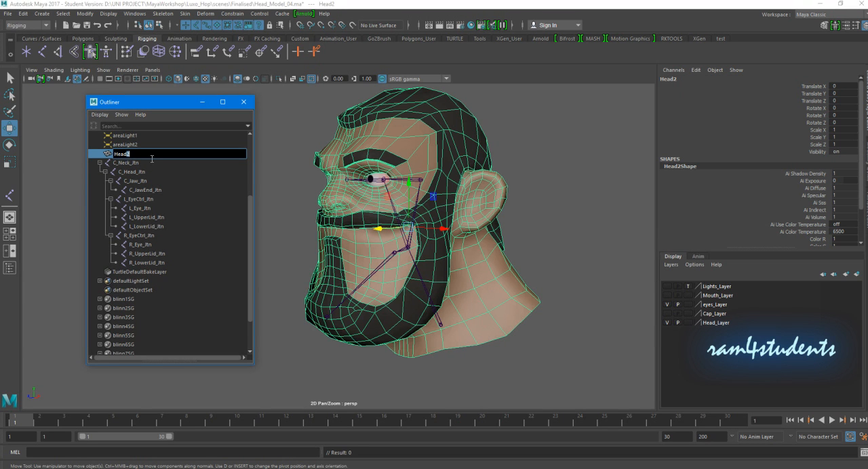
{"action": "key", "text": "Return"}
- Bind the Head mesh to the C_Neck_Jtn joint hierarchy with the Bind Skin options reset to their defaults
{"action": "left_click_drag", "start_coordinate": [453, 300], "coordinate": [410, 316]}
{"action": "left_click", "coordinate": [515, 297], "text": "shift"}
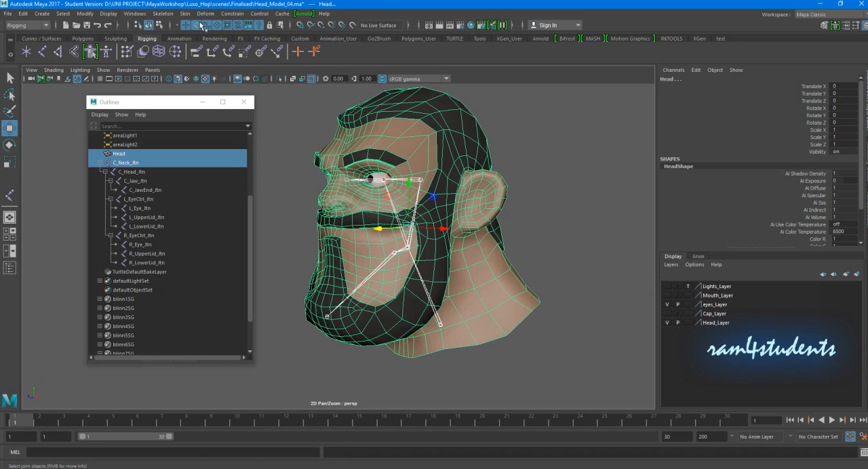
{"action": "left_click", "coordinate": [185, 13]}
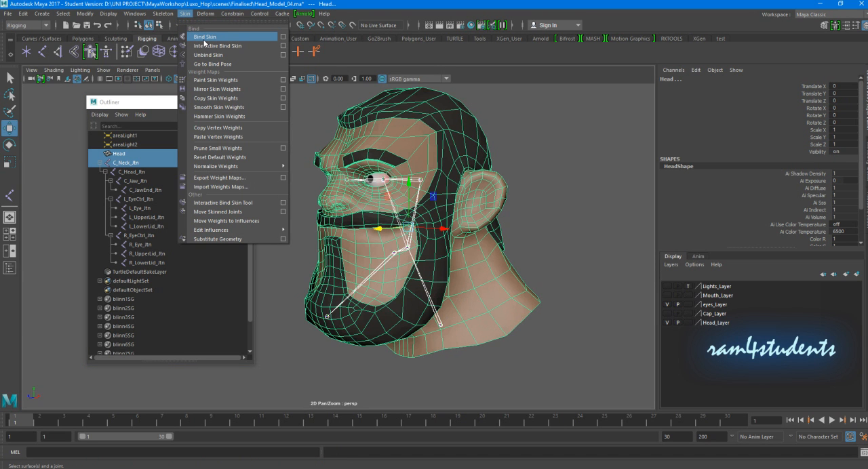
{"action": "left_click", "coordinate": [283, 36]}
{"action": "left_click", "coordinate": [503, 68]}
{"action": "left_click", "coordinate": [510, 86]}
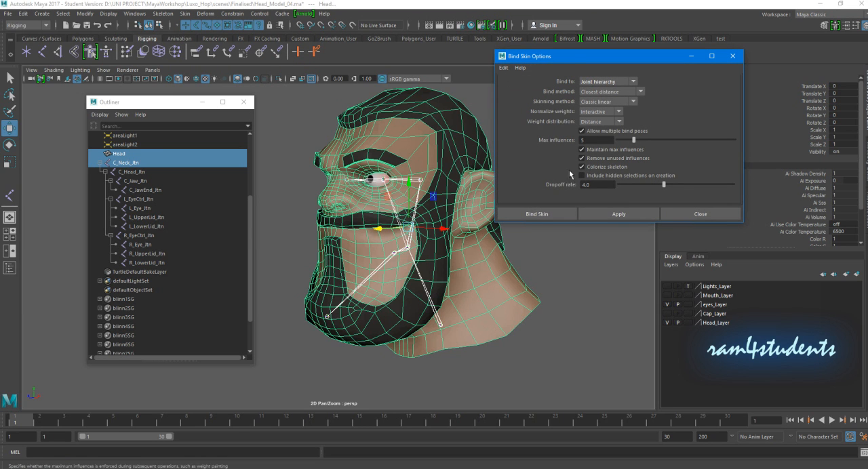
{"action": "left_click", "coordinate": [536, 215]}
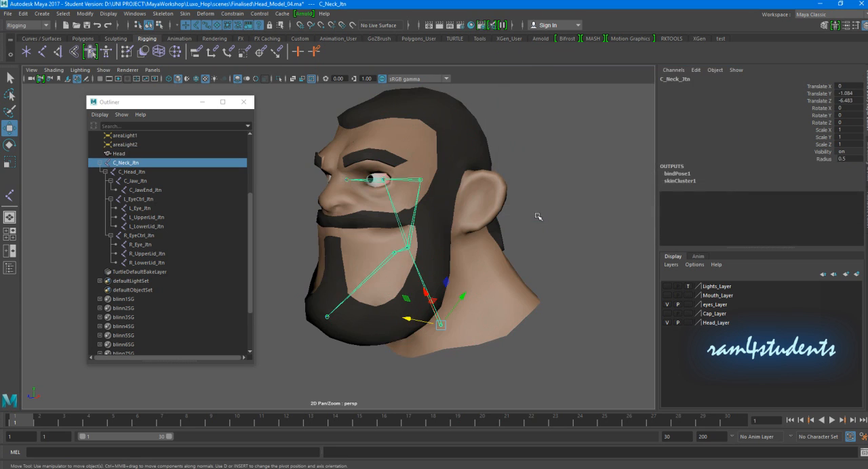
- Try moving the neck joint to test the skin binding, and undo the move
{"action": "left_click", "coordinate": [549, 202]}
{"action": "left_click_drag", "start_coordinate": [506, 279], "coordinate": [421, 299], "text": "alt"}
{"action": "left_click", "coordinate": [430, 324]}
{"action": "mouse_move", "coordinate": [431, 327]}
{"action": "left_mouse_down"}
{"action": "mouse_move", "coordinate": [452, 316]}
{"action": "mouse_move", "coordinate": [432, 325]}
{"action": "left_mouse_up"}
{"action": "key", "text": "ctrl+z"}
- Select the Head mesh and start the Paint Skin Weights tool with its settings open
{"action": "left_click", "coordinate": [582, 233]}
{"action": "scroll", "coordinate": [481, 234], "scroll_direction": "down", "scroll_amount": 2}
{"action": "scroll", "coordinate": [474, 234], "scroll_direction": "down", "scroll_amount": 2}
{"action": "left_click_drag", "start_coordinate": [474, 234], "coordinate": [456, 263], "text": "alt"}
{"action": "scroll", "coordinate": [475, 234], "scroll_direction": "up", "scroll_amount": 3}
{"action": "left_click_drag", "start_coordinate": [407, 289], "coordinate": [394, 283], "text": "alt"}
{"action": "middle_click_drag", "start_coordinate": [394, 283], "coordinate": [410, 303], "text": "alt"}
{"action": "left_click", "coordinate": [421, 170]}
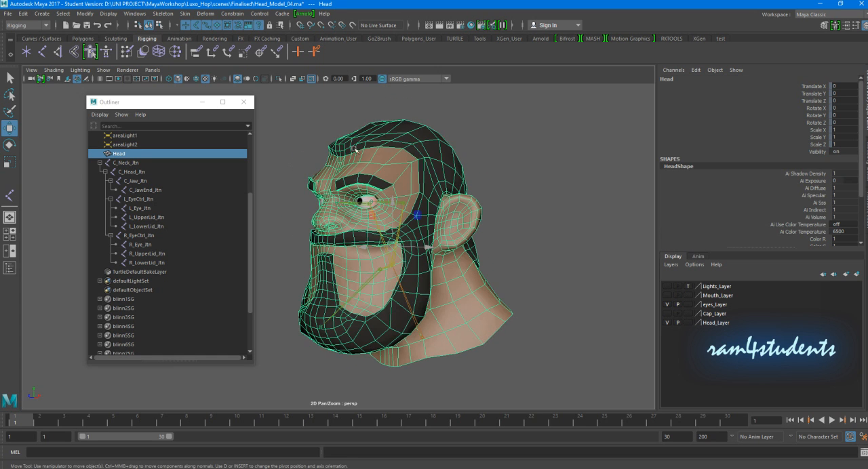
{"action": "scroll", "coordinate": [387, 281], "scroll_direction": "up", "scroll_amount": 3}
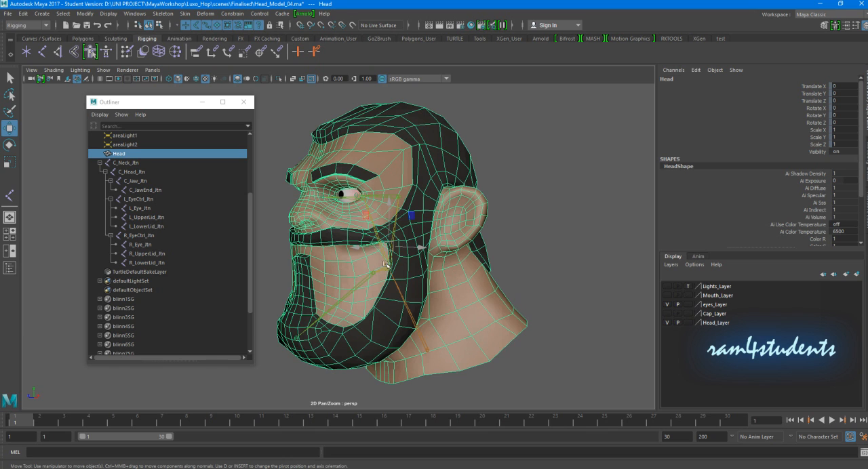
{"action": "left_click", "coordinate": [535, 223]}
{"action": "left_click", "coordinate": [432, 151]}
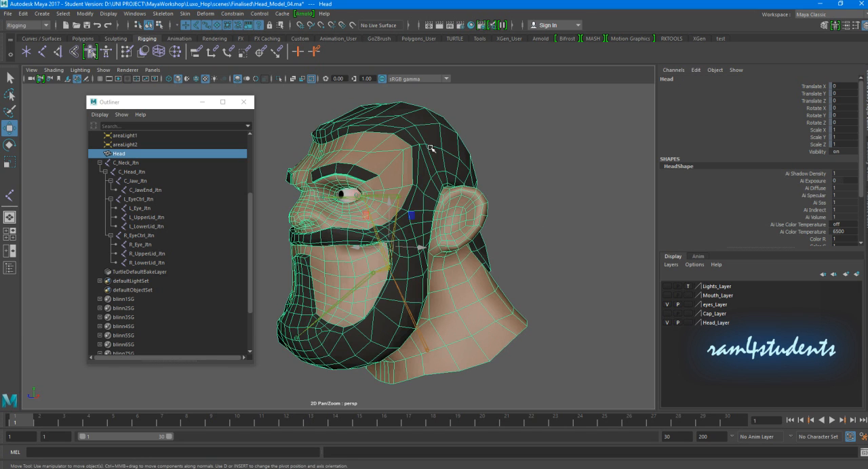
{"action": "left_click", "coordinate": [185, 15]}
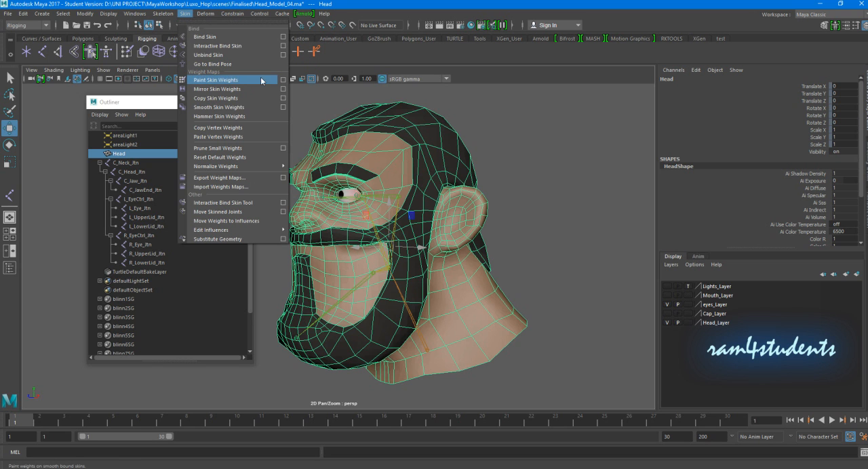
{"action": "left_click", "coordinate": [284, 80]}
{"action": "left_click_drag", "start_coordinate": [593, 138], "coordinate": [573, 62]}
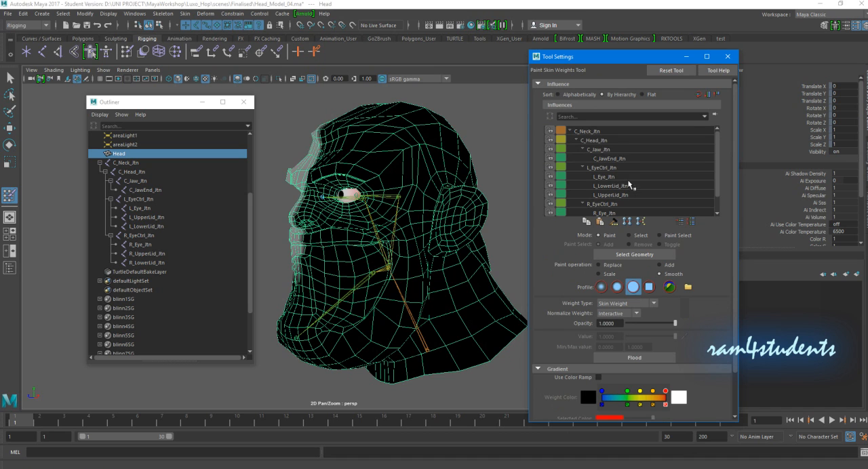
- Flood the Head mesh with full C_Head_Jtn influence, using the Replace operation at a value of 1
{"action": "left_click", "coordinate": [602, 141]}
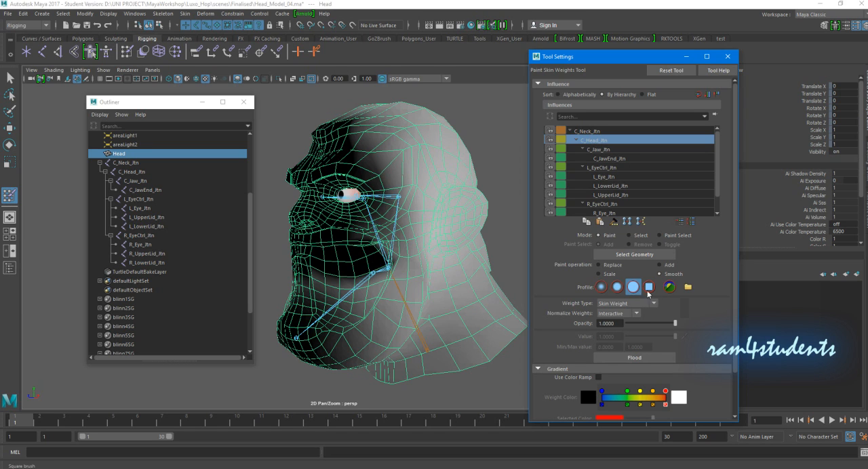
{"action": "left_click", "coordinate": [604, 266]}
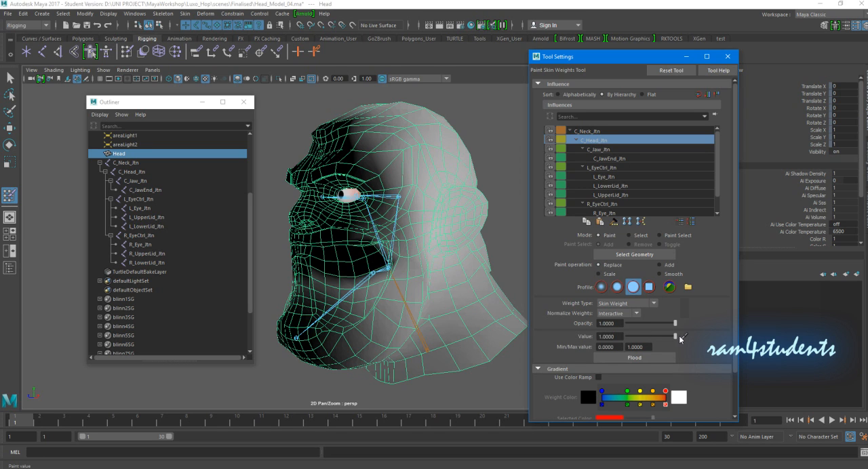
{"action": "left_click", "coordinate": [630, 359]}
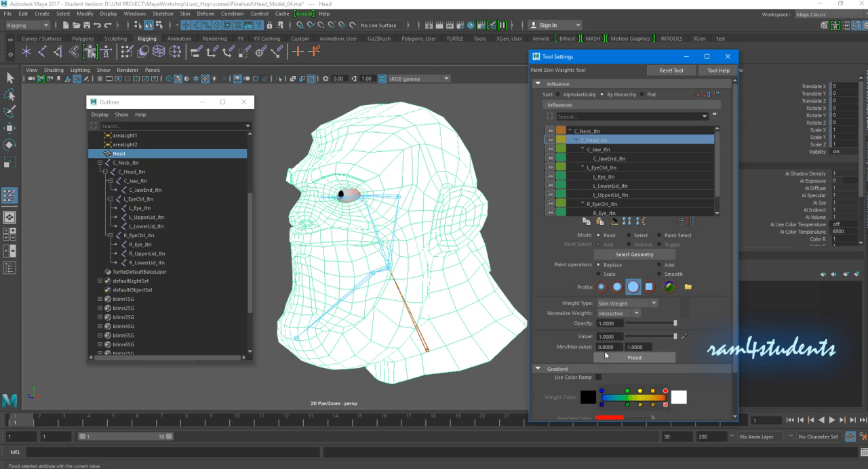
- Paint C_Neck_Jtn weights at a value of 1 around the lower neck, undoing the stroke that reaches too high at the back
{"action": "scroll", "coordinate": [405, 280], "scroll_direction": "up", "scroll_amount": 5}
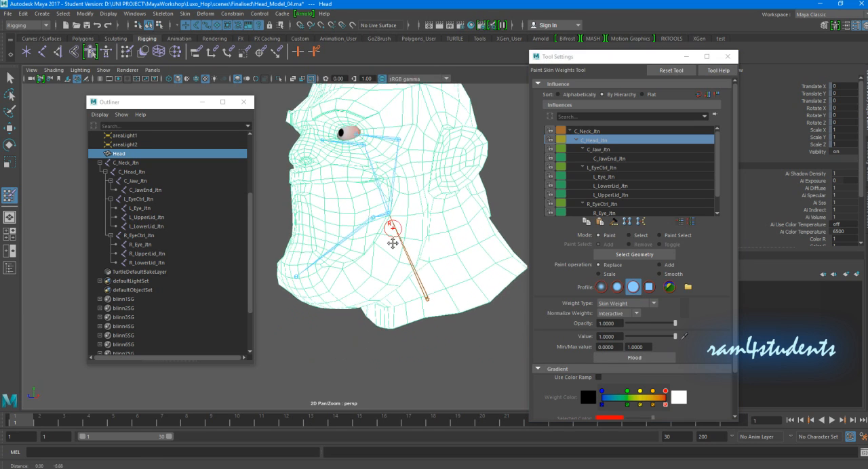
{"action": "left_click", "coordinate": [591, 131]}
{"action": "left_click_drag", "start_coordinate": [461, 203], "coordinate": [391, 215], "text": "alt"}
{"action": "left_click_drag", "start_coordinate": [433, 187], "coordinate": [402, 222], "text": "alt"}
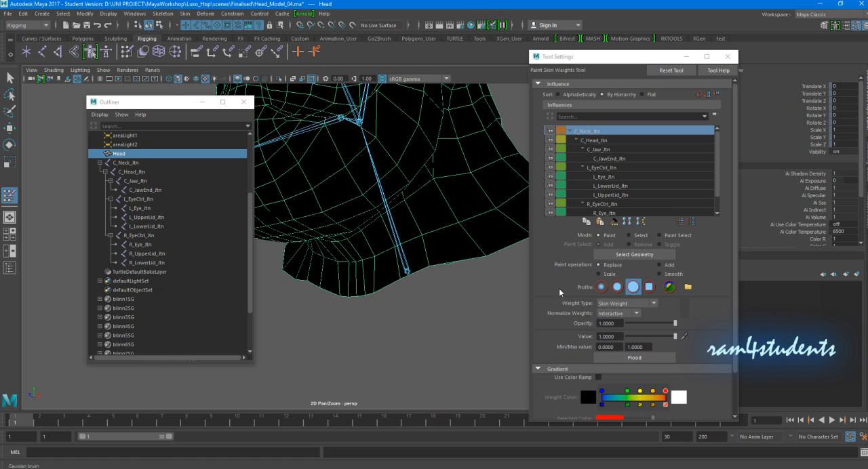
{"action": "scroll", "coordinate": [454, 271], "scroll_direction": "up", "scroll_amount": 2}
{"action": "mouse_move", "coordinate": [361, 298]}
{"action": "left_mouse_down"}
{"action": "mouse_move", "coordinate": [424, 271]}
{"action": "mouse_move", "coordinate": [430, 248]}
{"action": "mouse_move", "coordinate": [373, 266]}
{"action": "mouse_move", "coordinate": [348, 296]}
{"action": "left_mouse_up"}
{"action": "left_click_drag", "start_coordinate": [434, 265], "coordinate": [352, 284], "text": "alt"}
{"action": "mouse_move", "coordinate": [353, 285]}
{"action": "left_mouse_down"}
{"action": "mouse_move", "coordinate": [364, 266]}
{"action": "mouse_move", "coordinate": [413, 295]}
{"action": "mouse_move", "coordinate": [445, 245]}
{"action": "mouse_move", "coordinate": [459, 252]}
{"action": "left_mouse_up"}
{"action": "mouse_move", "coordinate": [460, 251]}
{"action": "left_mouse_down", "text": "alt"}
{"action": "mouse_move", "coordinate": [415, 255]}
{"action": "mouse_move", "coordinate": [385, 274]}
{"action": "mouse_move", "coordinate": [443, 267]}
{"action": "mouse_move", "coordinate": [415, 279]}
{"action": "mouse_move", "coordinate": [319, 281]}
{"action": "mouse_move", "coordinate": [362, 300]}
{"action": "mouse_move", "coordinate": [315, 297]}
{"action": "mouse_move", "coordinate": [400, 286]}
{"action": "left_mouse_up", "text": "alt"}
{"action": "left_click_drag", "start_coordinate": [342, 296], "coordinate": [345, 296], "text": "alt"}
{"action": "mouse_move", "coordinate": [344, 296]}
{"action": "left_mouse_down"}
{"action": "mouse_move", "coordinate": [393, 285]}
{"action": "mouse_move", "coordinate": [343, 304]}
{"action": "left_mouse_up"}
{"action": "mouse_move", "coordinate": [432, 259]}
{"action": "left_mouse_down", "text": "alt"}
{"action": "mouse_move", "coordinate": [355, 274]}
{"action": "mouse_move", "coordinate": [412, 282]}
{"action": "mouse_move", "coordinate": [393, 286]}
{"action": "mouse_move", "coordinate": [490, 277]}
{"action": "mouse_move", "coordinate": [478, 269]}
{"action": "mouse_move", "coordinate": [486, 256]}
{"action": "mouse_move", "coordinate": [377, 261]}
{"action": "mouse_move", "coordinate": [354, 309]}
{"action": "mouse_move", "coordinate": [360, 286]}
{"action": "mouse_move", "coordinate": [344, 291]}
{"action": "left_mouse_up", "text": "alt"}
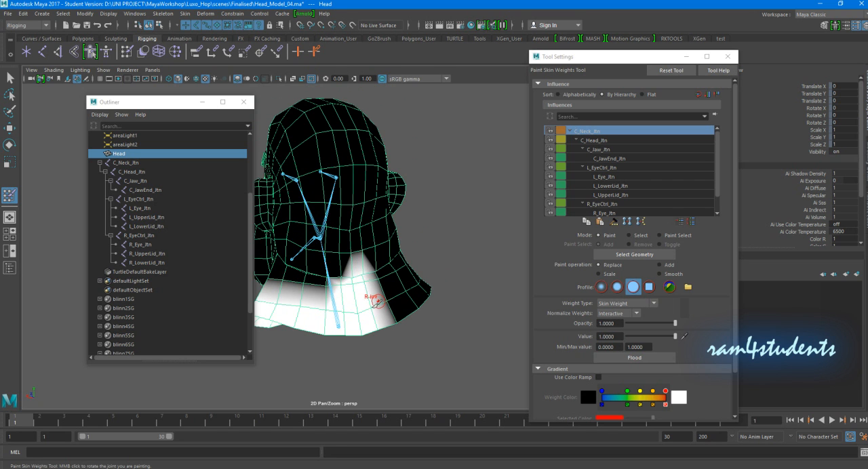
{"action": "key", "text": "ctrl+z"}
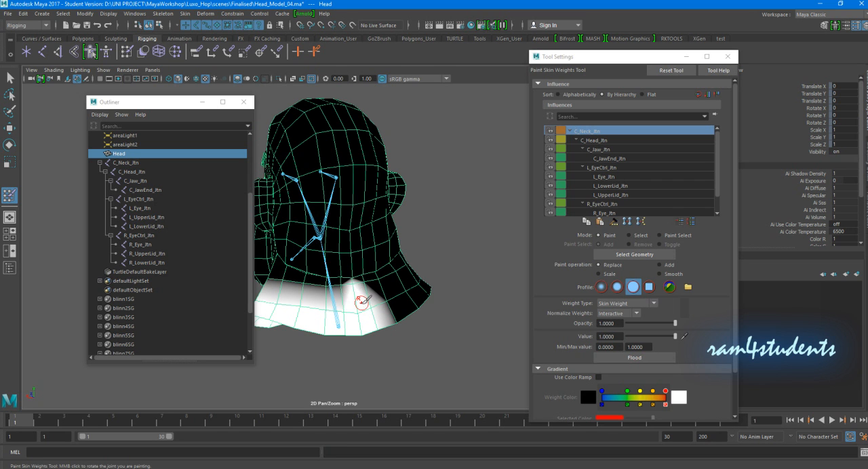
{"action": "mouse_move", "coordinate": [368, 305]}
{"action": "left_mouse_down", "text": "alt"}
{"action": "mouse_move", "coordinate": [461, 291]}
{"action": "mouse_move", "coordinate": [434, 294]}
{"action": "mouse_move", "coordinate": [455, 293]}
{"action": "left_mouse_up", "text": "alt"}
- Mirror the Head mesh's skin weights across YZ, positive to negative, with reset options: Closest point on surface and Closest joint
{"action": "left_click", "coordinate": [10, 128]}
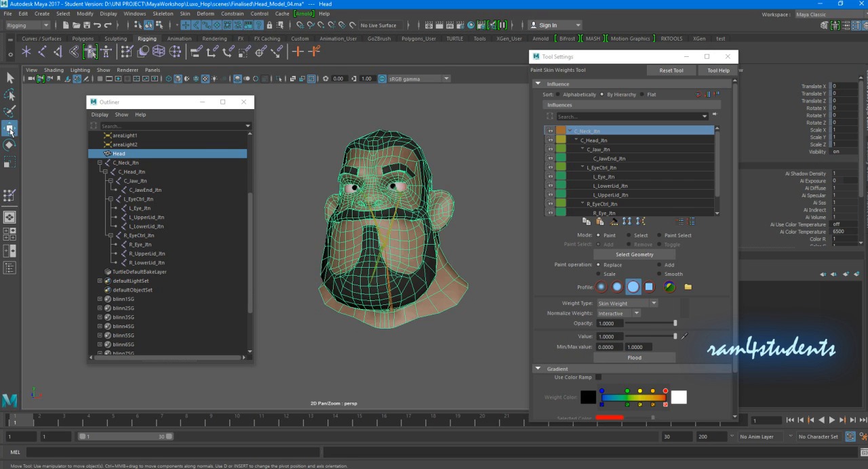
{"action": "left_click", "coordinate": [466, 150]}
{"action": "left_click_drag", "start_coordinate": [453, 218], "coordinate": [402, 220], "text": "alt"}
{"action": "left_click", "coordinate": [489, 301]}
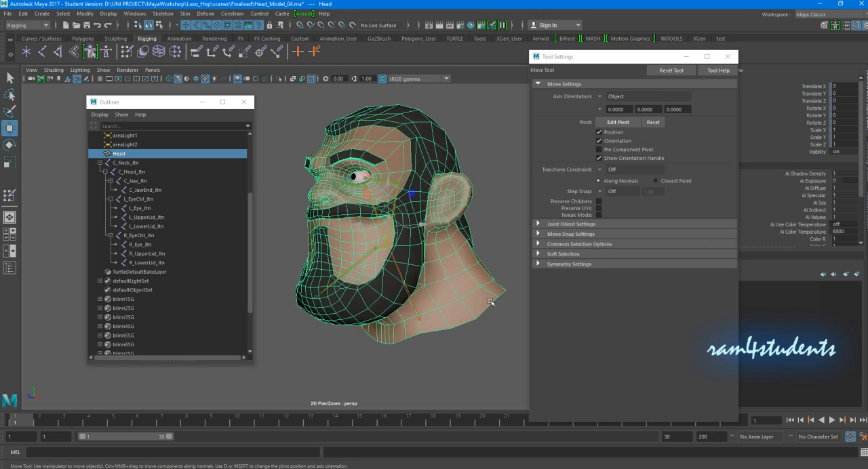
{"action": "left_click_drag", "start_coordinate": [489, 301], "coordinate": [457, 298], "text": "alt"}
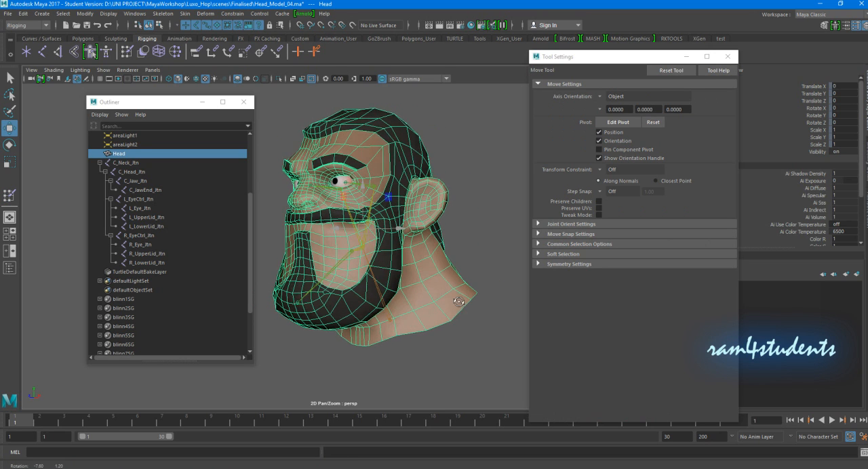
{"action": "left_click", "coordinate": [185, 13]}
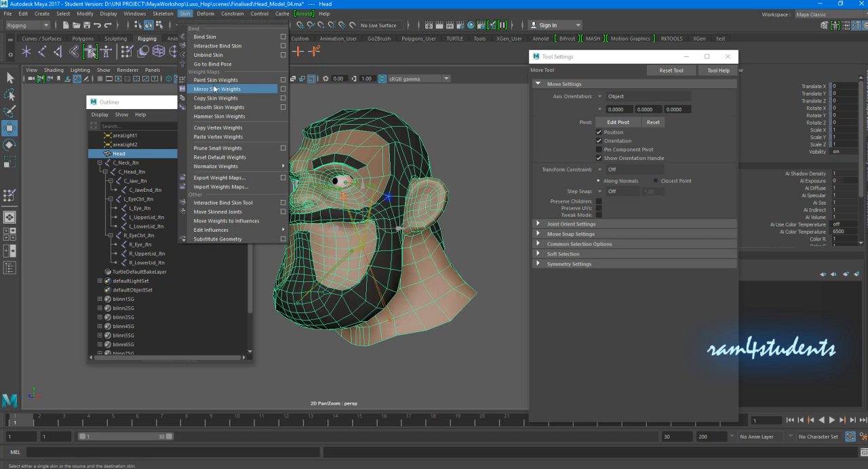
{"action": "left_click", "coordinate": [284, 89]}
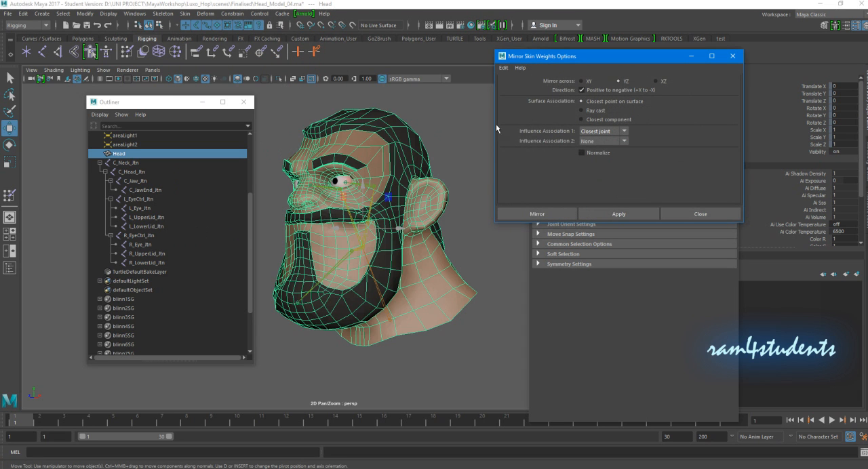
{"action": "left_click", "coordinate": [509, 68]}
{"action": "left_click", "coordinate": [513, 85]}
{"action": "left_click_drag", "start_coordinate": [387, 167], "coordinate": [417, 167], "text": "alt"}
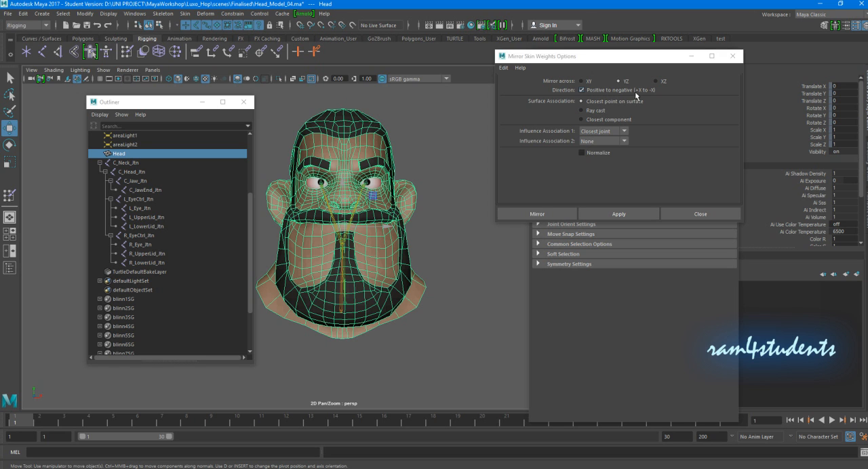
{"action": "left_click_drag", "start_coordinate": [422, 186], "coordinate": [460, 188], "text": "alt"}
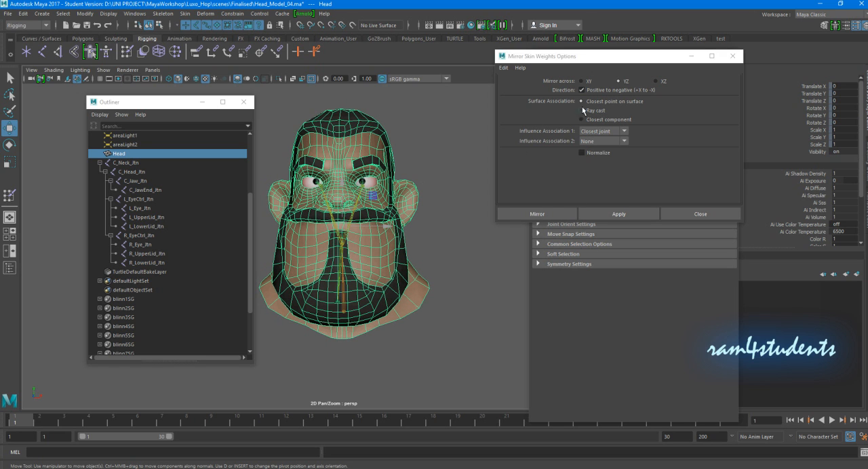
{"action": "left_click", "coordinate": [535, 214]}
{"action": "left_click", "coordinate": [450, 202]}
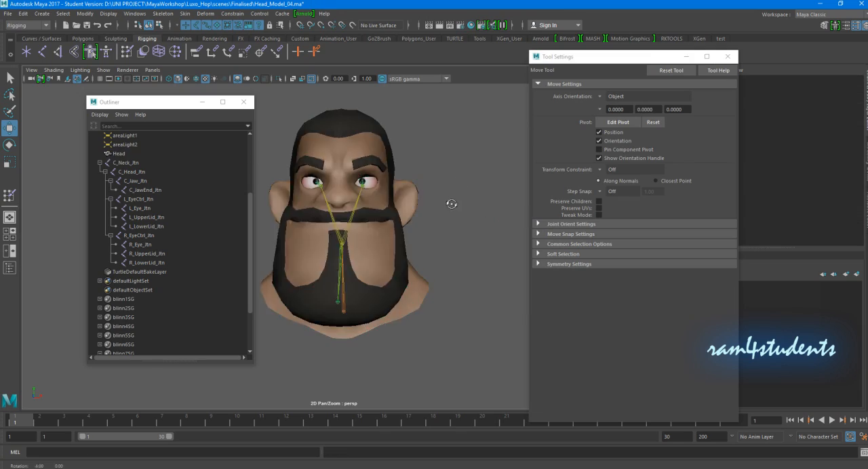
- Resume painting skin weights on the Head mesh and flood the C_Neck_Jtn weights once with the Smooth operation
{"action": "left_click_drag", "start_coordinate": [449, 201], "coordinate": [404, 246], "text": "alt"}
{"action": "left_click", "coordinate": [416, 281]}
{"action": "key", "text": "y"}
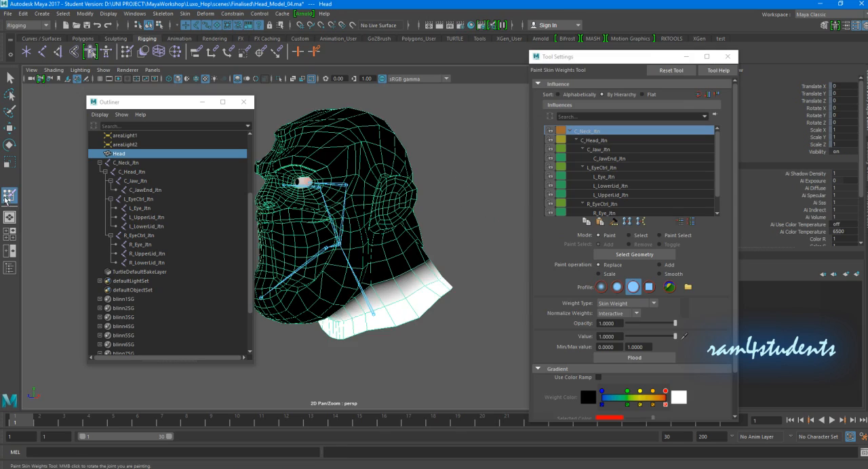
{"action": "left_click_drag", "start_coordinate": [429, 303], "coordinate": [368, 324], "text": "alt"}
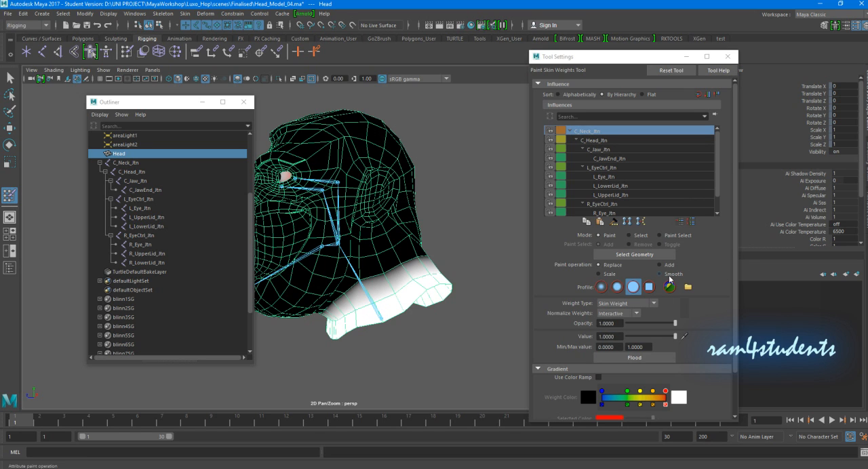
{"action": "left_click", "coordinate": [660, 274]}
{"action": "left_click", "coordinate": [634, 358]}
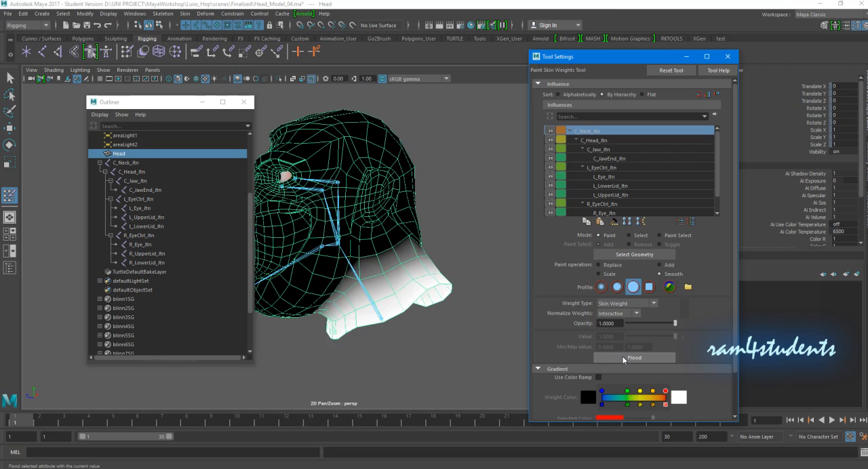
{"action": "left_click_drag", "start_coordinate": [411, 252], "coordinate": [462, 197], "text": "alt"}
- Switch to the Move tool and shift the Outliner and Tool Settings windows aside to clear the view of the head
{"action": "left_click", "coordinate": [8, 130]}
{"action": "left_click_drag", "start_coordinate": [159, 105], "coordinate": [111, 105]}
{"action": "left_click_drag", "start_coordinate": [575, 60], "coordinate": [618, 125]}
{"action": "left_click", "coordinate": [495, 171]}
{"action": "left_click_drag", "start_coordinate": [489, 177], "coordinate": [452, 197], "text": "alt"}
{"action": "right_click_drag", "start_coordinate": [452, 196], "coordinate": [455, 202], "text": "alt"}
{"action": "left_click_drag", "start_coordinate": [455, 202], "coordinate": [465, 199], "text": "alt"}
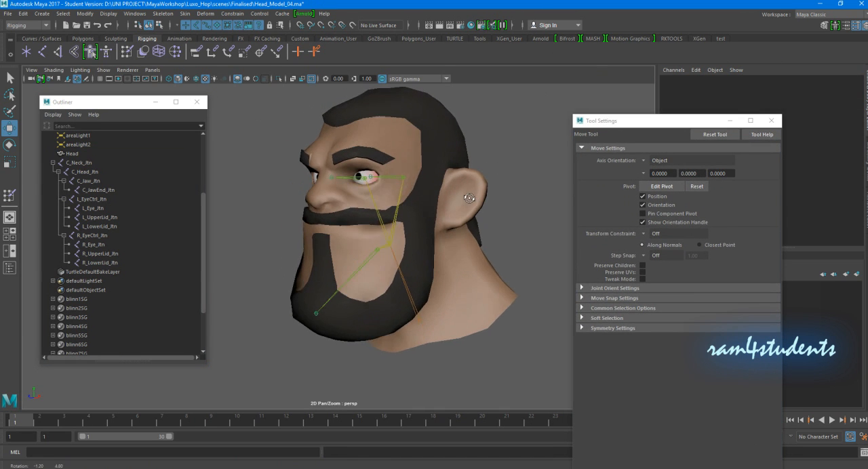
{"action": "right_click_drag", "start_coordinate": [465, 199], "coordinate": [467, 200], "text": "alt"}
{"action": "left_click_drag", "start_coordinate": [466, 200], "coordinate": [377, 198], "text": "alt"}
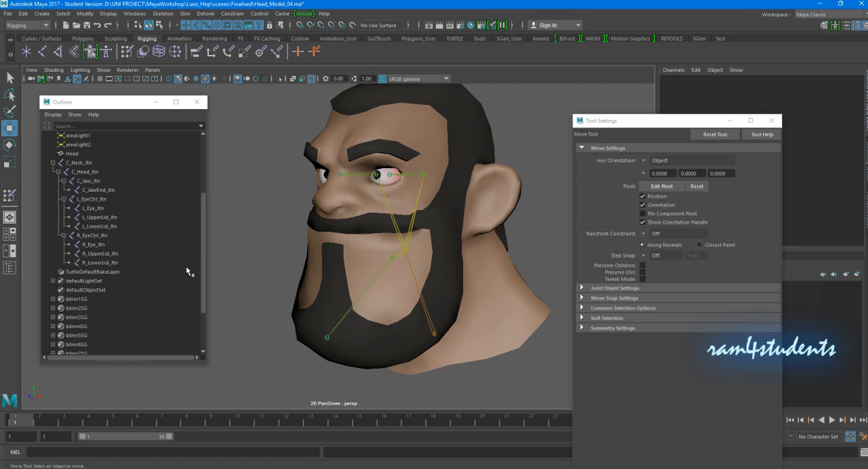
{"action": "left_click", "coordinate": [94, 246]}
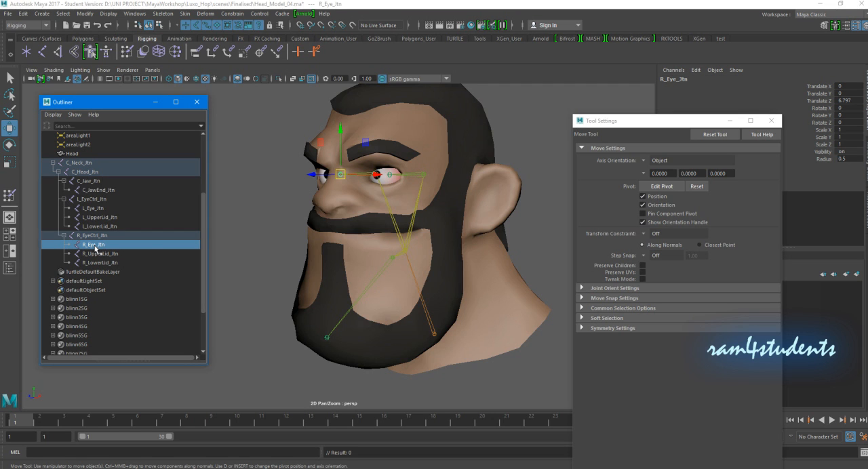
{"action": "left_click", "coordinate": [99, 209]}
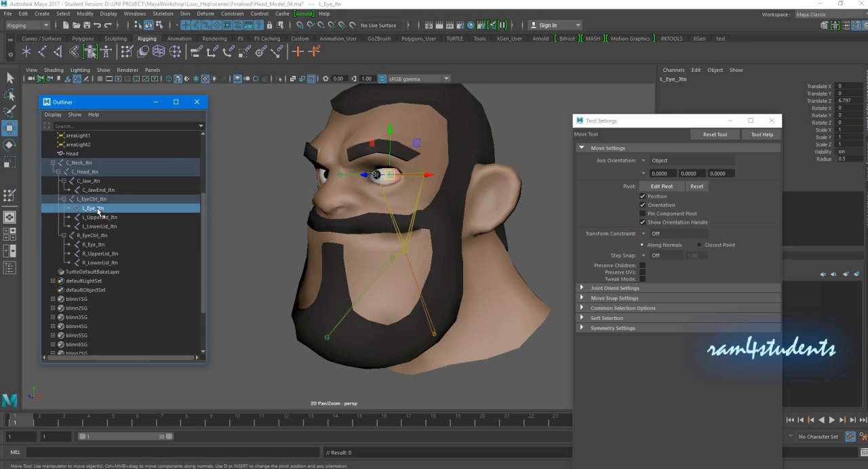
{"action": "left_click", "coordinate": [484, 291]}
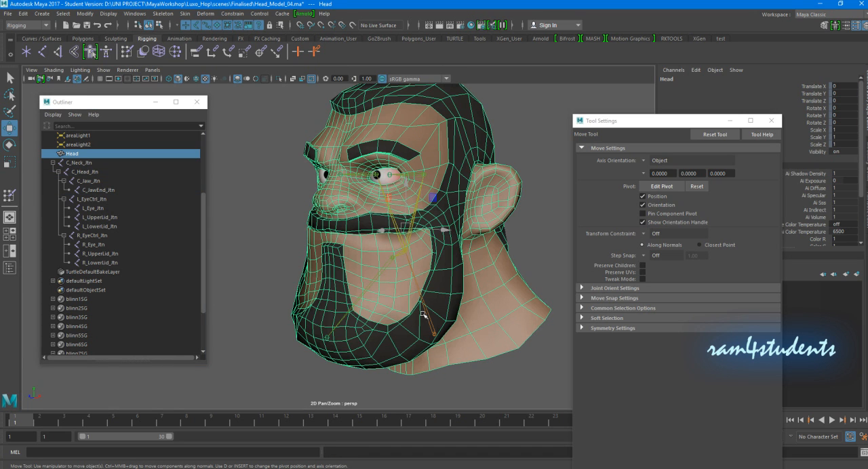
{"action": "left_click", "coordinate": [432, 330]}
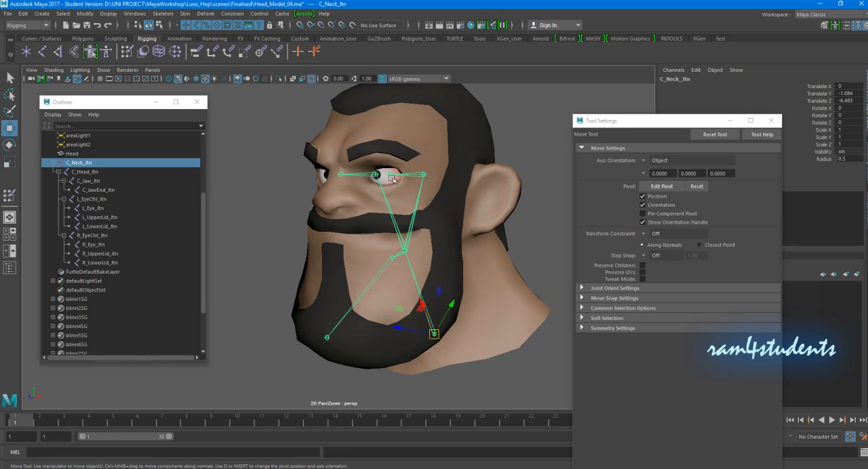
- Try to remove L_Eye_Jtn and R_Eye_Jtn from the Head mesh's skin influences
{"action": "left_click", "coordinate": [96, 210]}
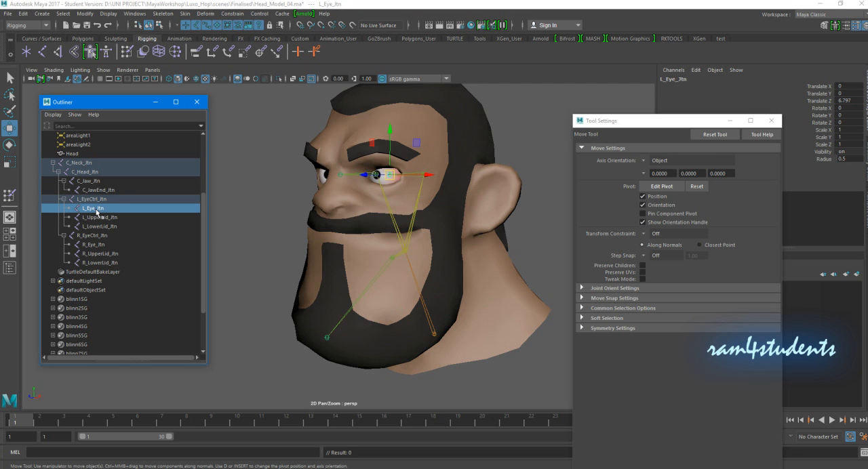
{"action": "left_click", "coordinate": [95, 245], "text": "ctrl"}
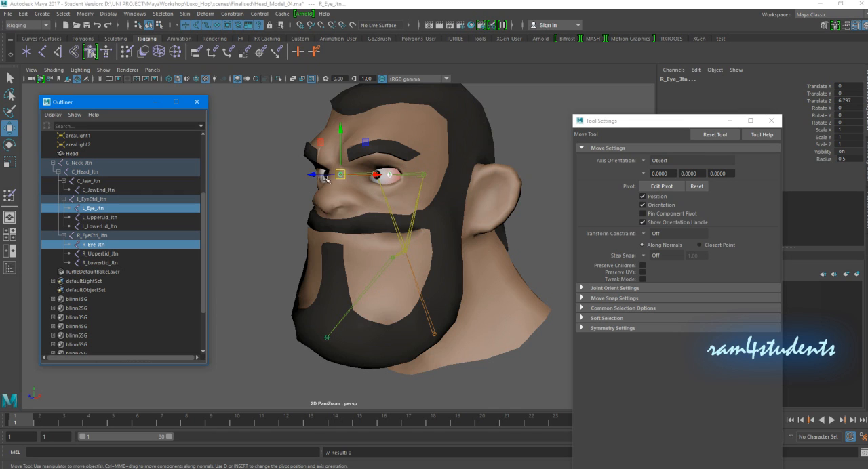
{"action": "left_click", "coordinate": [550, 322], "text": "shift"}
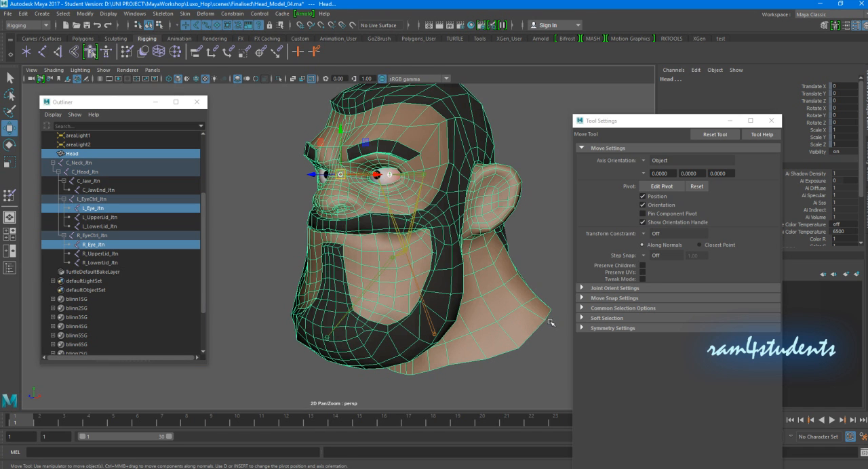
{"action": "left_click", "coordinate": [185, 15]}
{"action": "mouse_move", "coordinate": [226, 231]}
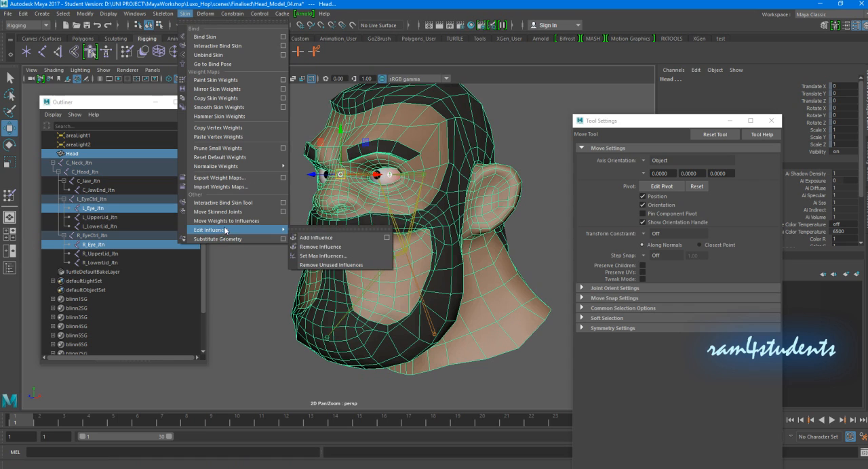
{"action": "left_click", "coordinate": [320, 247]}
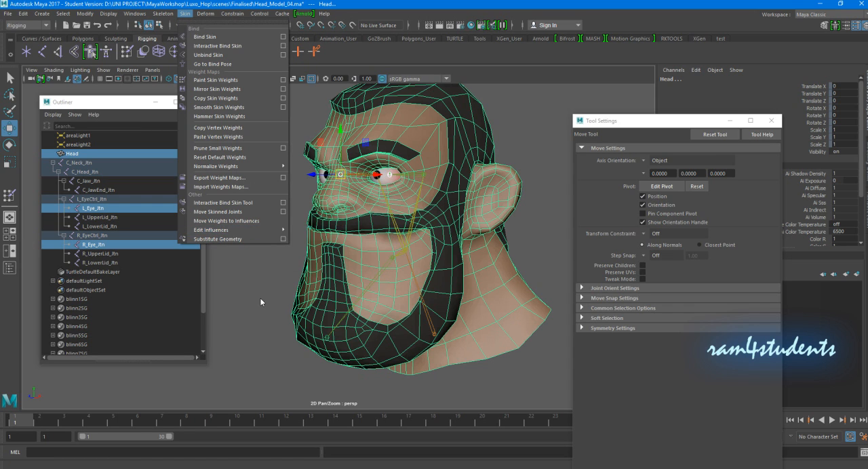
- Test the influence of R_Eye_Jtn and L_Eye_Jtn on the head by moving the eye joints, and undo the moves
{"action": "left_click", "coordinate": [94, 244]}
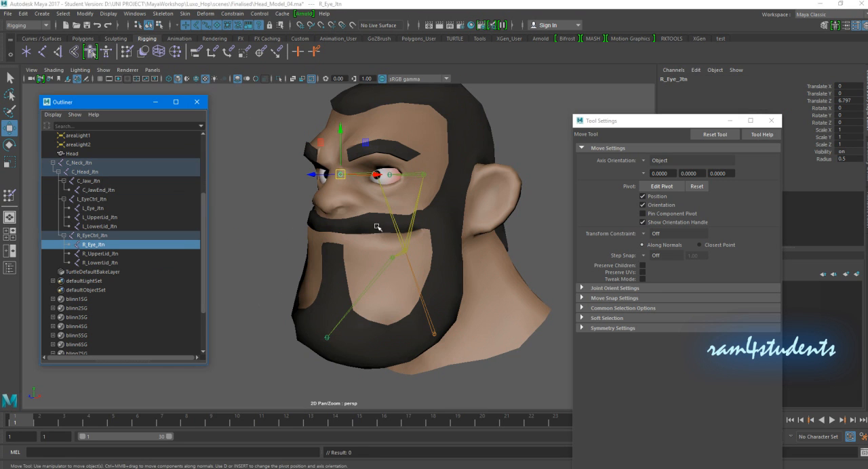
{"action": "left_click_drag", "start_coordinate": [338, 201], "coordinate": [383, 188], "text": "alt"}
{"action": "key", "text": "ctrl+z"}
{"action": "right_click_drag", "start_coordinate": [384, 188], "coordinate": [382, 195], "text": "alt"}
{"action": "left_click_drag", "start_coordinate": [383, 195], "coordinate": [420, 176], "text": "alt"}
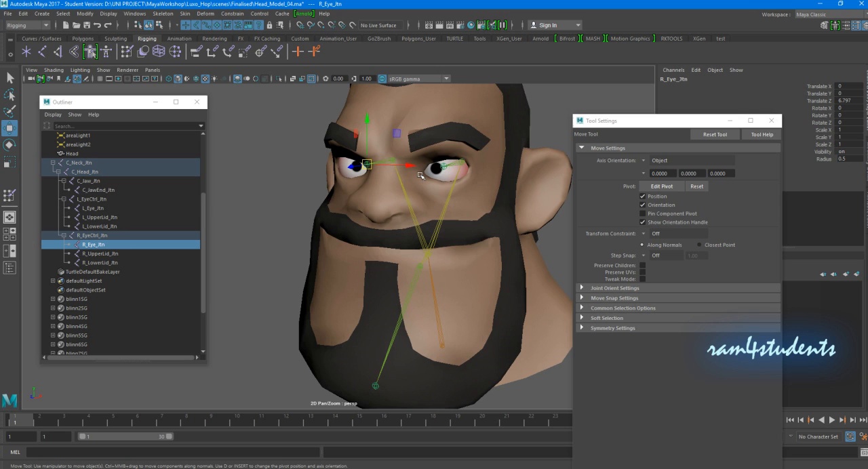
{"action": "left_click", "coordinate": [96, 209]}
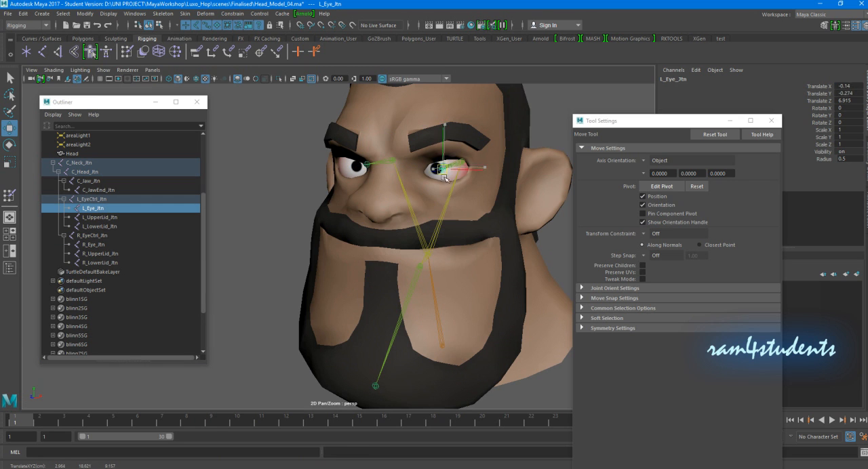
{"action": "right_click_drag", "start_coordinate": [398, 212], "coordinate": [380, 210], "text": "alt"}
{"action": "left_click_drag", "start_coordinate": [379, 209], "coordinate": [353, 207], "text": "alt"}
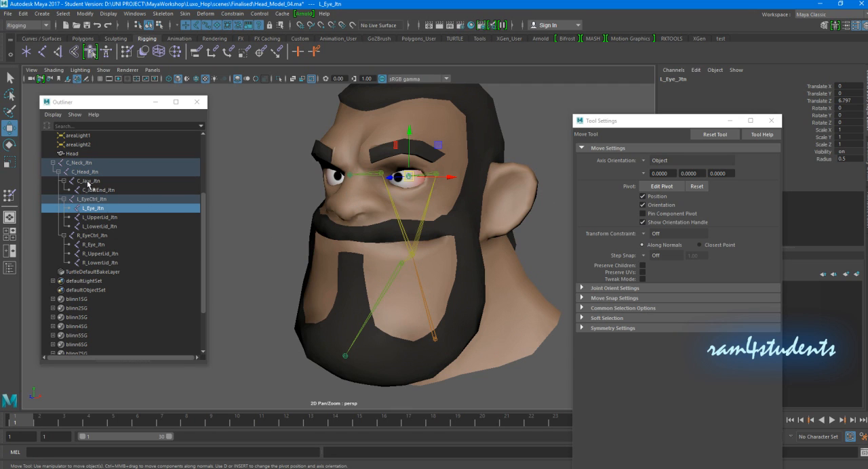
- Select L_Eye_Jtn, R_Eye_Jtn and the Head mesh, and remove both eye joints from its skin influences
{"action": "left_click", "coordinate": [95, 210]}
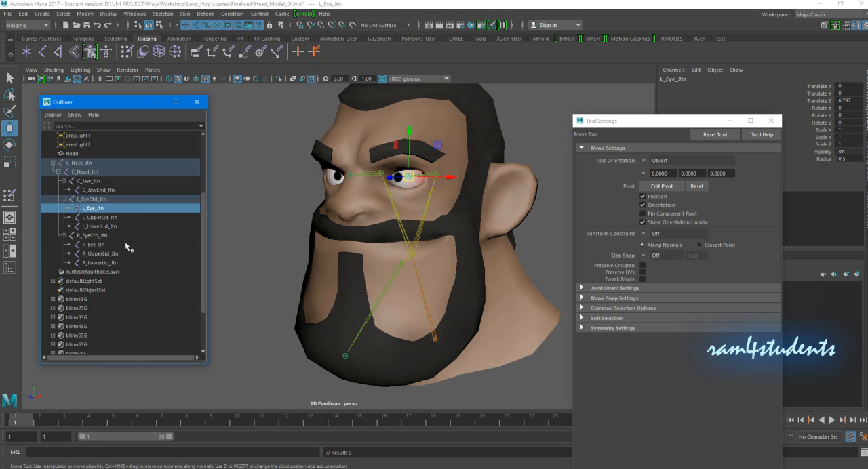
{"action": "left_click", "coordinate": [94, 244], "text": "ctrl"}
{"action": "left_click", "coordinate": [398, 344], "text": "shift"}
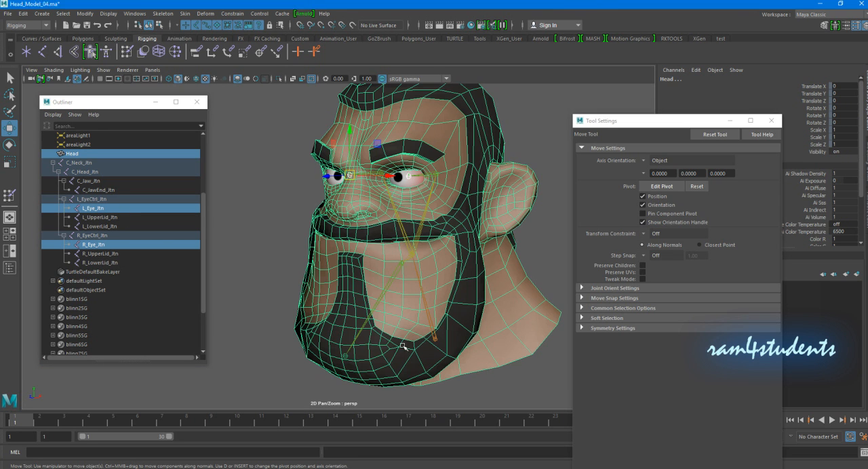
{"action": "left_click", "coordinate": [185, 14]}
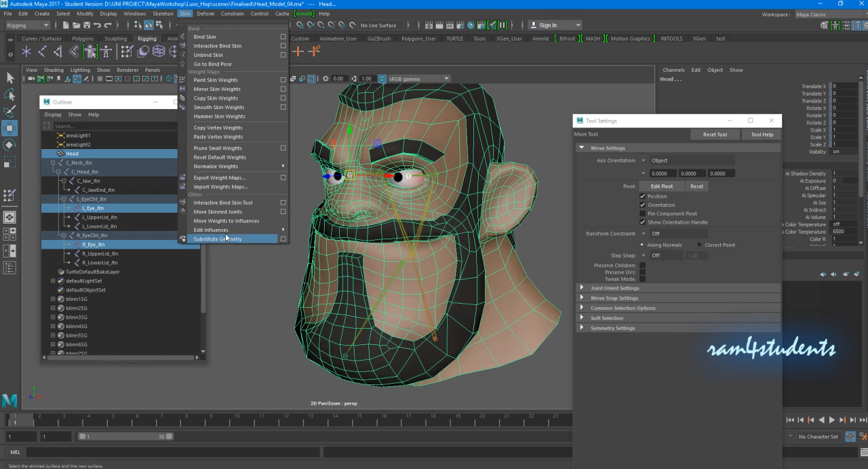
{"action": "mouse_move", "coordinate": [264, 230]}
{"action": "left_click", "coordinate": [335, 248]}
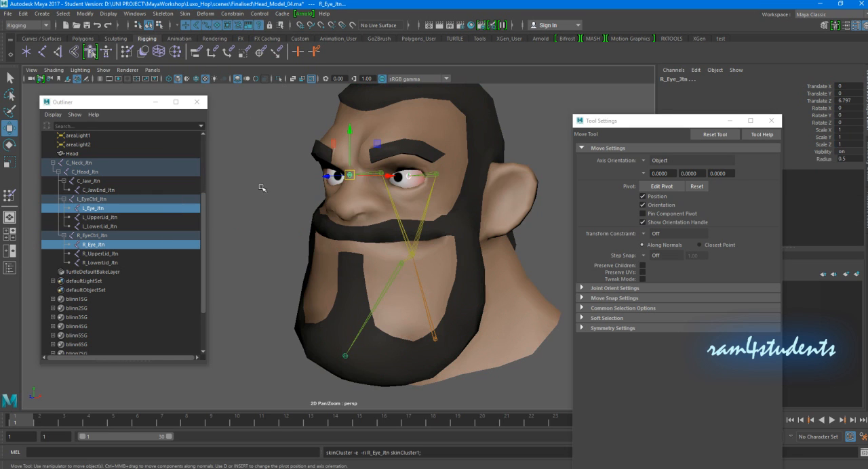
{"action": "left_click", "coordinate": [321, 189]}
{"action": "left_click", "coordinate": [93, 245]}
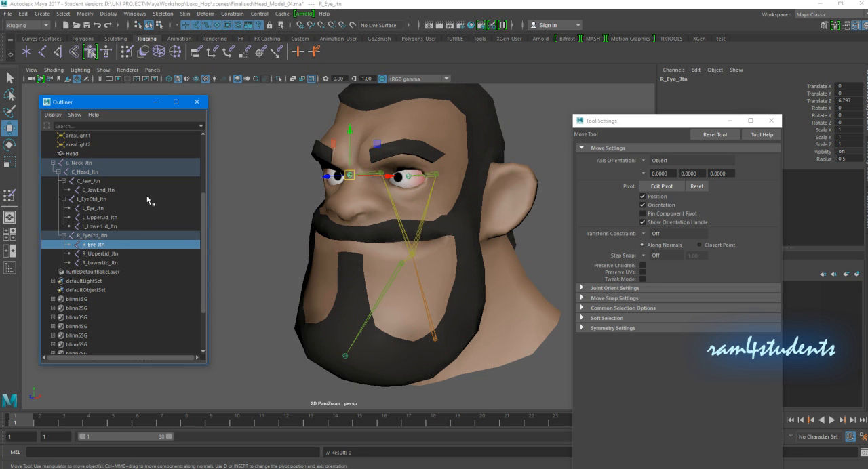
{"action": "left_click", "coordinate": [184, 14]}
{"action": "mouse_move", "coordinate": [224, 230]}
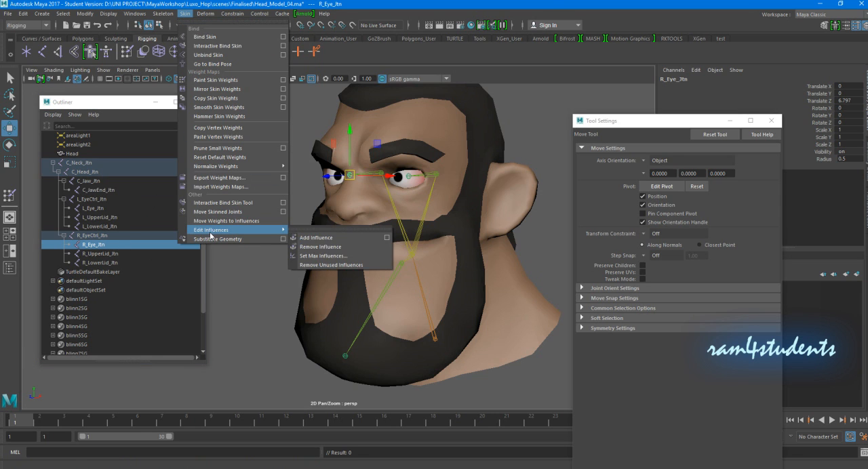
{"action": "left_click", "coordinate": [284, 313]}
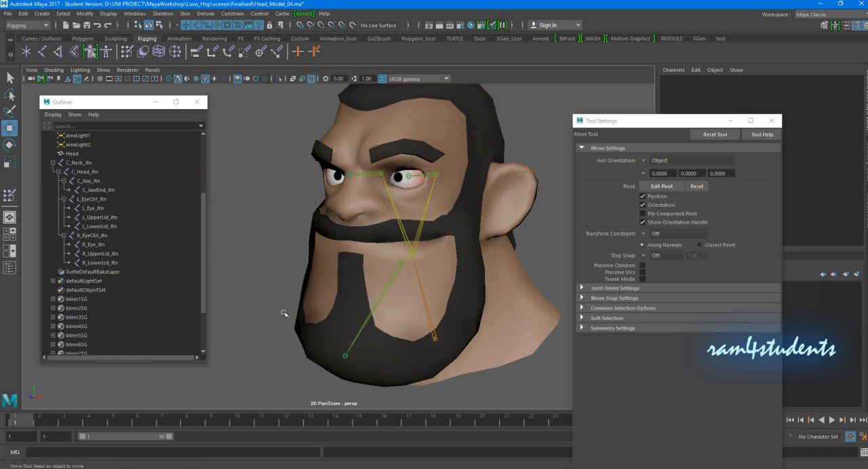
- Select the L_Eye_Ball mesh and reposition the enlarged Outliner so the eyeballs and joints are listed together
{"action": "left_click", "coordinate": [398, 182]}
{"action": "scroll", "coordinate": [126, 236], "scroll_direction": "up", "scroll_amount": 2}
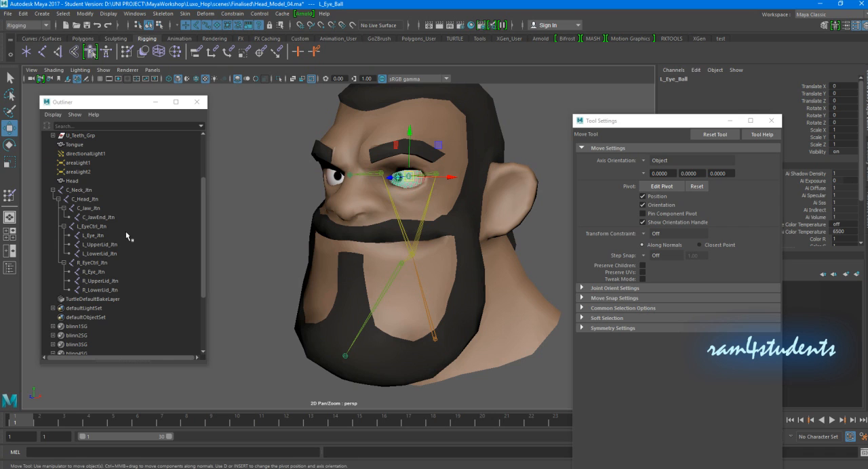
{"action": "left_click_drag", "start_coordinate": [117, 96], "coordinate": [126, 6]}
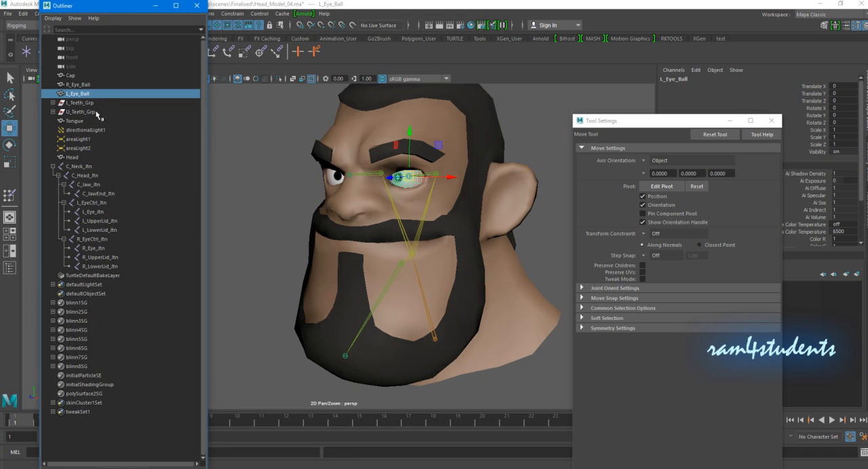
- Parent the L_Eye_Ball mesh under L_Eye_Jtn and the R_Eye_Ball mesh under R_Eye_Jtn
{"action": "left_click", "coordinate": [94, 212]}
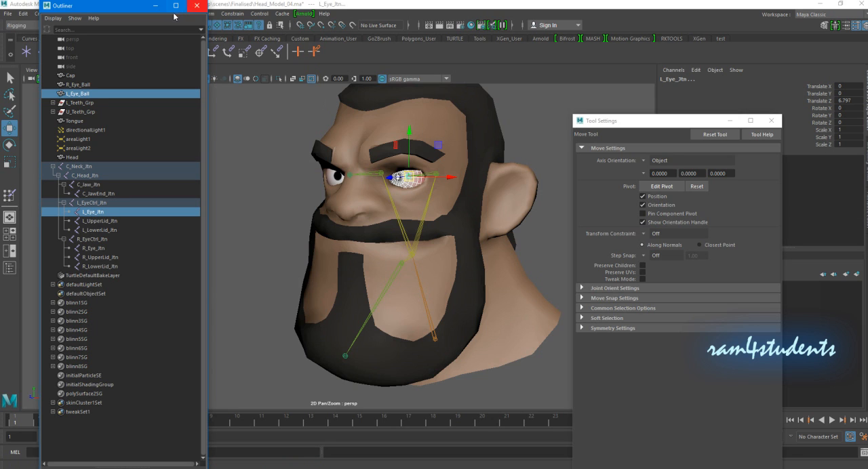
{"action": "key", "text": "p"}
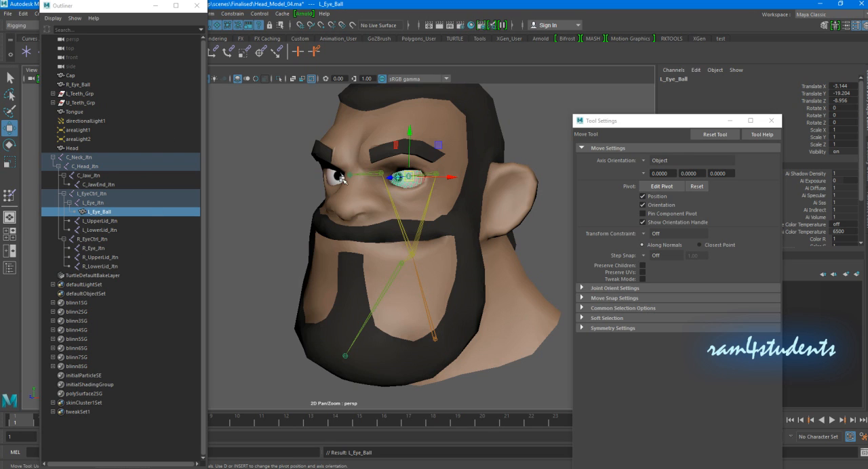
{"action": "left_click", "coordinate": [328, 178]}
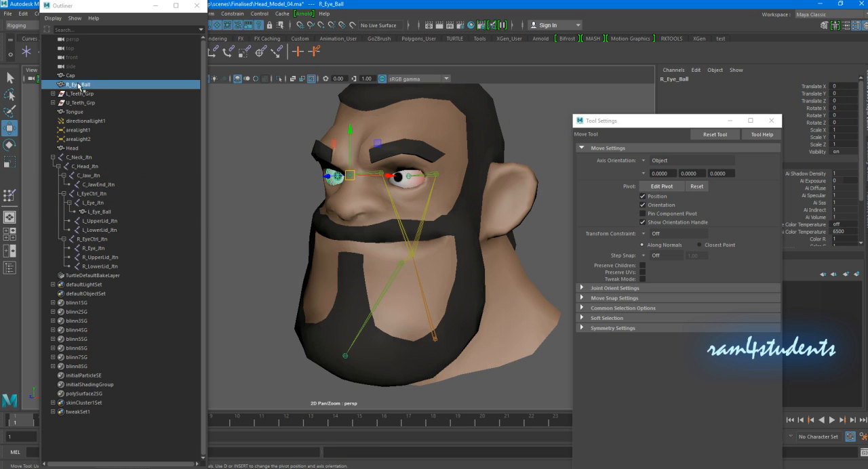
{"action": "left_click", "coordinate": [93, 249], "text": "ctrl"}
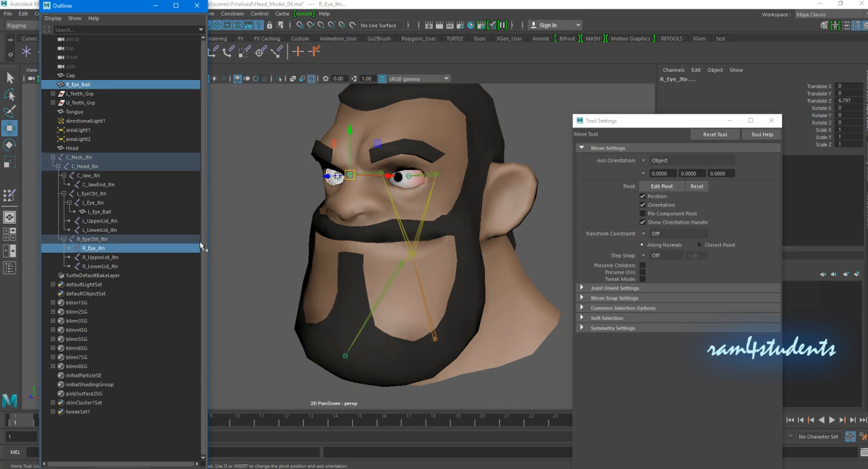
{"action": "key", "text": "p"}
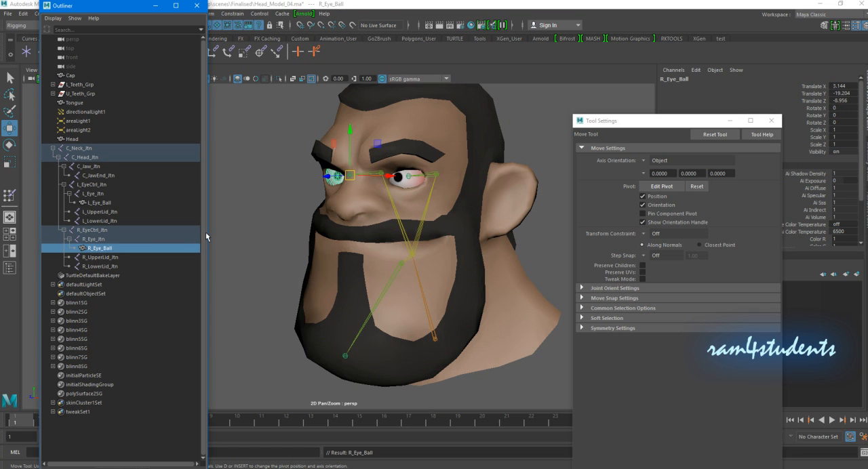
- Test that the eyeballs follow R_Eye_Jtn and L_Eye_Jtn by moving each joint, and undo the moves
{"action": "left_click", "coordinate": [95, 240]}
{"action": "mouse_move", "coordinate": [341, 191]}
{"action": "left_mouse_down", "text": "alt"}
{"action": "mouse_move", "coordinate": [371, 191]}
{"action": "mouse_move", "coordinate": [369, 181]}
{"action": "mouse_move", "coordinate": [357, 187]}
{"action": "left_mouse_up", "text": "alt"}
{"action": "key", "text": "ctrl+z"}
{"action": "key", "text": "ctrl+z"}
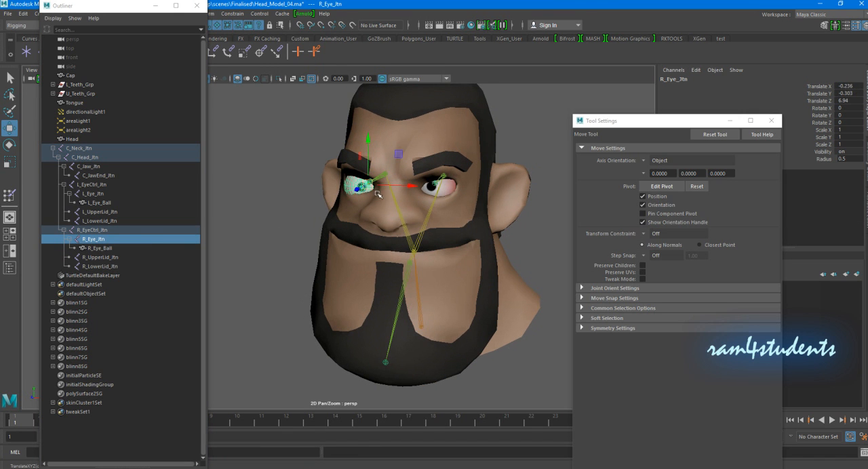
{"action": "left_click", "coordinate": [98, 202]}
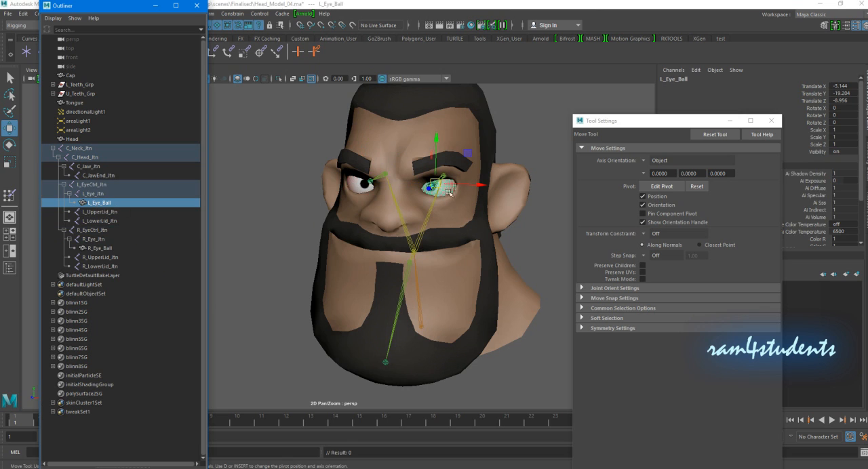
{"action": "left_click", "coordinate": [102, 194]}
{"action": "left_click_drag", "start_coordinate": [438, 182], "coordinate": [437, 186]}
{"action": "key", "text": "ctrl+z"}
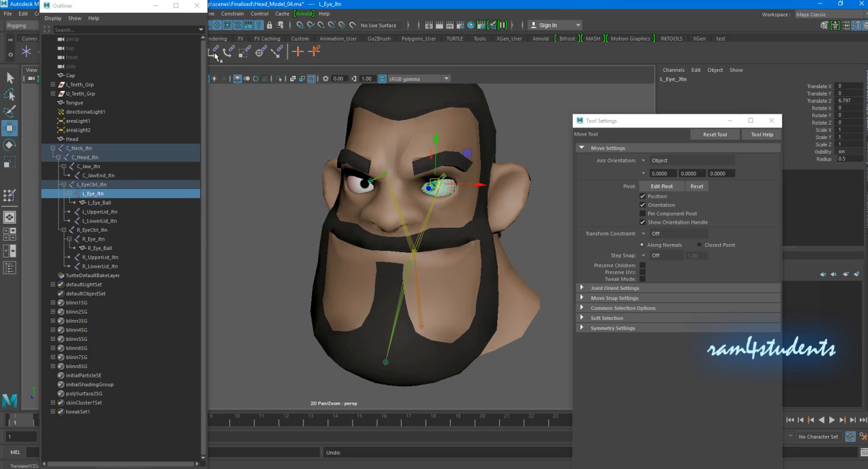
- Close the Move tool's settings, select the Head mesh, and open the Paint Skin Weights tool with its settings
{"action": "left_click", "coordinate": [773, 121]}
{"action": "scroll", "coordinate": [564, 181], "scroll_direction": "up", "scroll_amount": 4}
{"action": "left_click_drag", "start_coordinate": [563, 180], "coordinate": [500, 224], "text": "alt"}
{"action": "left_click", "coordinate": [597, 265]}
{"action": "left_click_drag", "start_coordinate": [596, 265], "coordinate": [500, 269], "text": "alt"}
{"action": "left_click", "coordinate": [489, 233]}
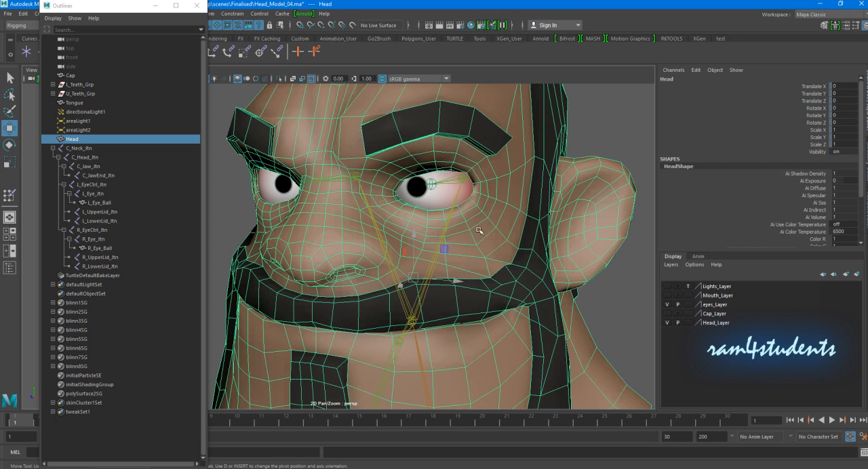
{"action": "left_click_drag", "start_coordinate": [107, 9], "coordinate": [93, 38]}
{"action": "left_click", "coordinate": [185, 14]}
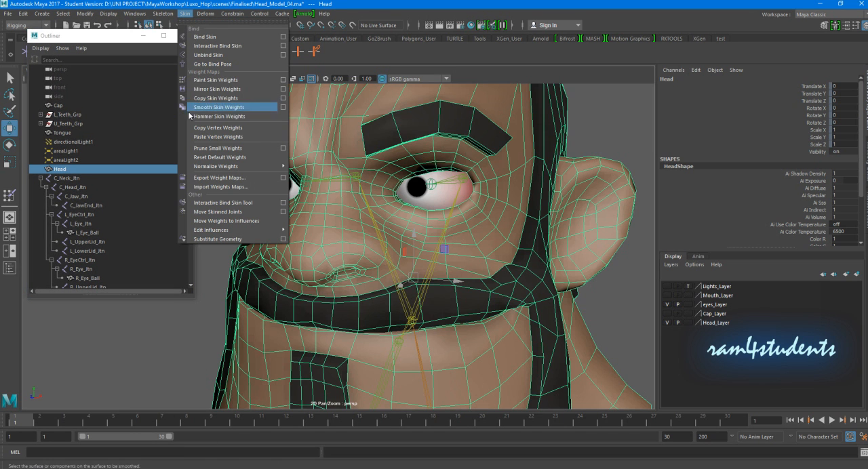
{"action": "left_click", "coordinate": [284, 80]}
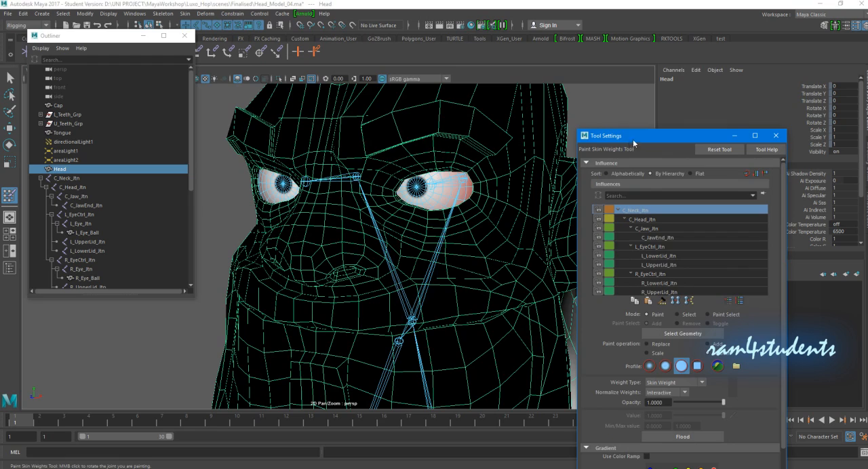
- Paint L_UpperLid_Jtn weight over the character's left upper eyelid using the Replace operation at value 1
{"action": "mouse_move", "coordinate": [435, 189]}
{"action": "left_mouse_down", "text": "alt"}
{"action": "mouse_move", "coordinate": [386, 192]}
{"action": "mouse_move", "coordinate": [436, 195]}
{"action": "left_mouse_up", "text": "alt"}
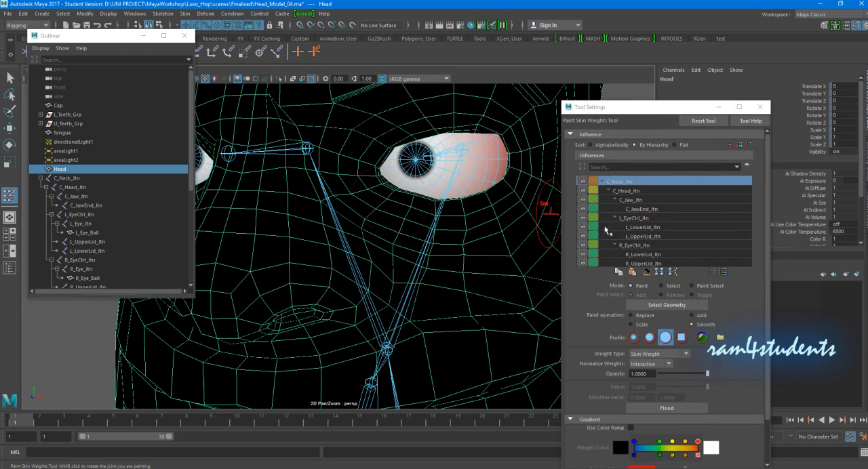
{"action": "left_click", "coordinate": [640, 236]}
{"action": "left_click_drag", "start_coordinate": [455, 159], "coordinate": [383, 194], "text": "alt"}
{"action": "scroll", "coordinate": [421, 184], "scroll_direction": "down", "scroll_amount": 6}
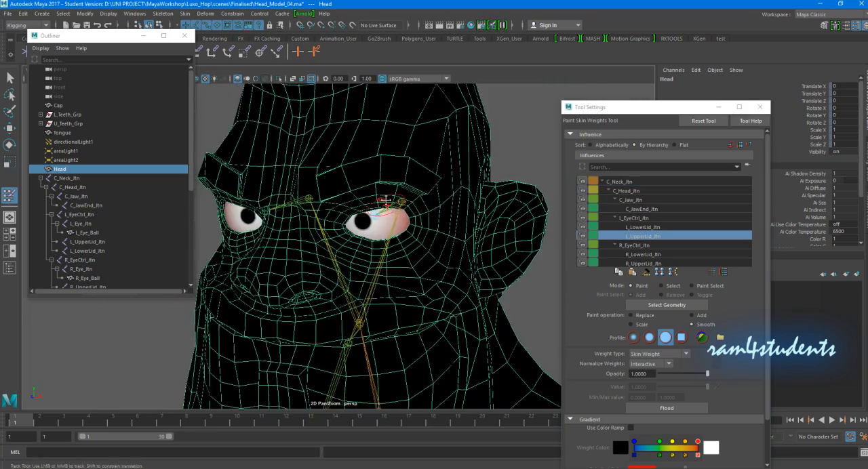
{"action": "left_click_drag", "start_coordinate": [400, 268], "coordinate": [366, 290], "text": "alt"}
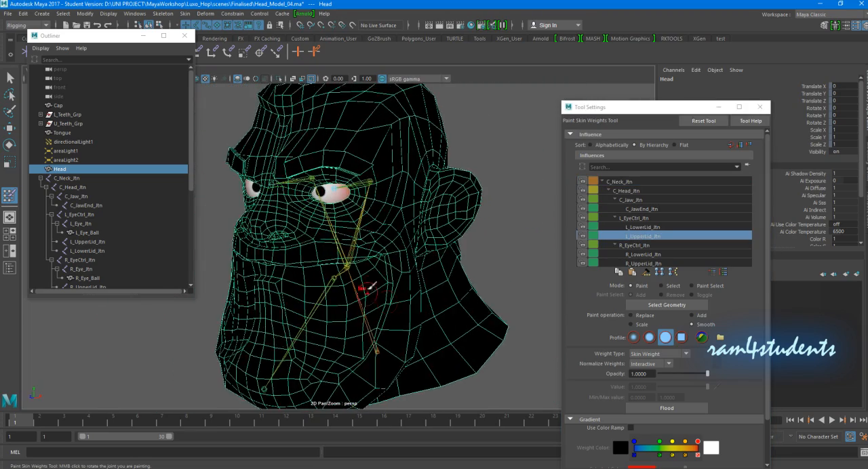
{"action": "right_click_drag", "start_coordinate": [346, 271], "coordinate": [378, 268], "text": "alt"}
{"action": "left_click_drag", "start_coordinate": [362, 256], "coordinate": [401, 252], "text": "alt"}
{"action": "right_click_drag", "start_coordinate": [369, 248], "coordinate": [410, 238], "text": "alt"}
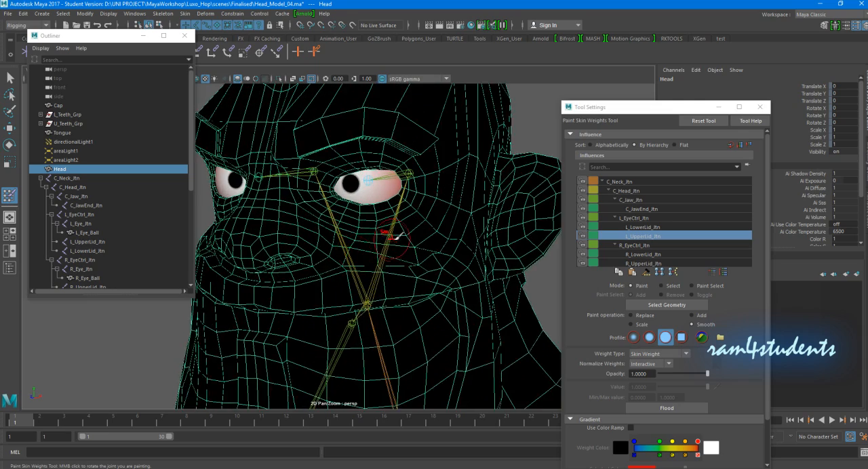
{"action": "middle_click_drag", "start_coordinate": [391, 197], "coordinate": [390, 215], "text": "alt"}
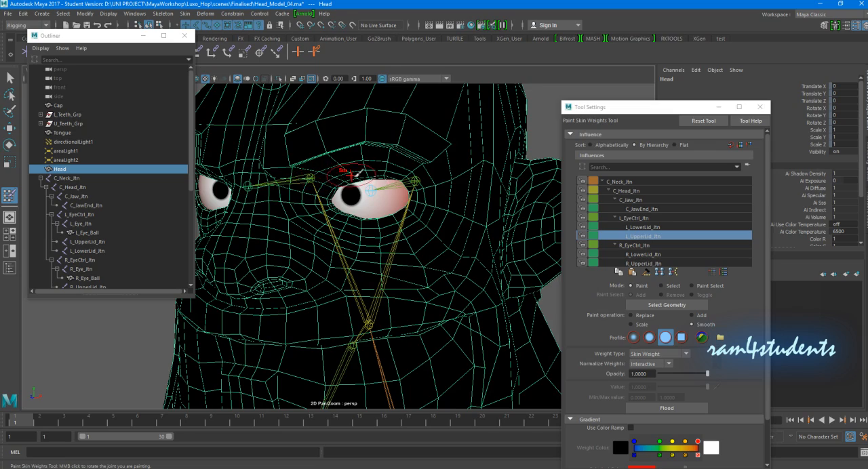
{"action": "right_click_drag", "start_coordinate": [358, 183], "coordinate": [379, 189], "text": "alt"}
{"action": "middle_click_drag", "start_coordinate": [378, 189], "coordinate": [373, 216], "text": "alt"}
{"action": "right_click_drag", "start_coordinate": [372, 210], "coordinate": [403, 197], "text": "alt"}
{"action": "middle_click_drag", "start_coordinate": [403, 197], "coordinate": [395, 216], "text": "alt"}
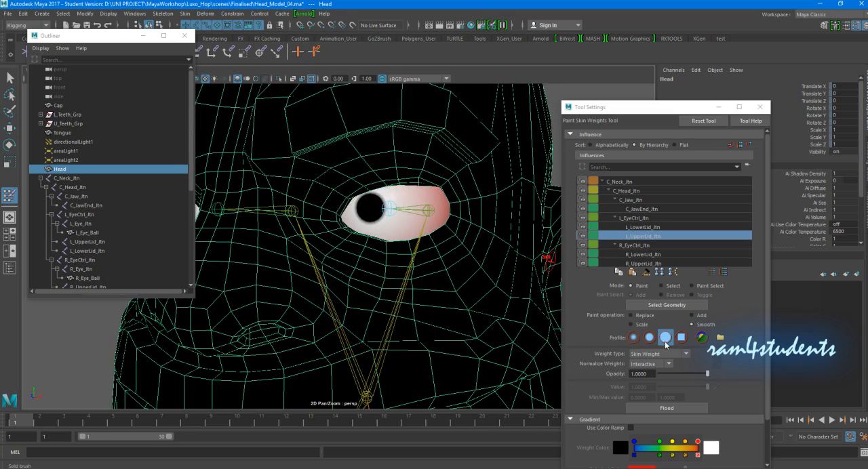
{"action": "left_click", "coordinate": [637, 317]}
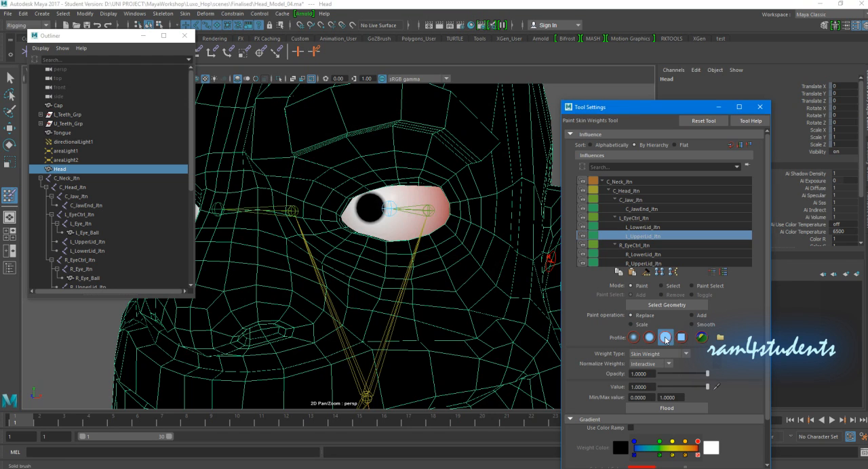
{"action": "mouse_move", "coordinate": [387, 178]}
{"action": "left_mouse_down"}
{"action": "mouse_move", "coordinate": [441, 175]}
{"action": "mouse_move", "coordinate": [444, 183]}
{"action": "mouse_move", "coordinate": [372, 183]}
{"action": "mouse_move", "coordinate": [339, 197]}
{"action": "mouse_move", "coordinate": [357, 180]}
{"action": "mouse_move", "coordinate": [375, 183]}
{"action": "left_mouse_up"}
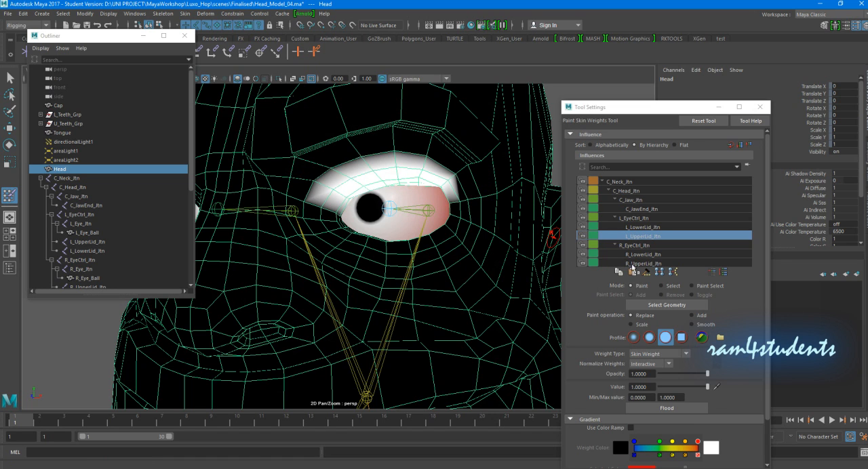
- Paint L_LowerLid_Jtn weight over the character's left lower eyelid using Replace at value 1
{"action": "left_click", "coordinate": [650, 227]}
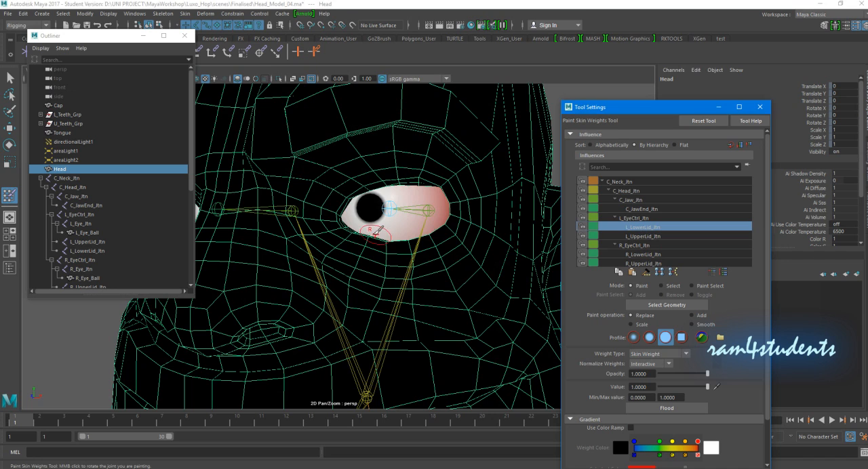
{"action": "mouse_move", "coordinate": [364, 229]}
{"action": "left_mouse_down"}
{"action": "mouse_move", "coordinate": [410, 242]}
{"action": "mouse_move", "coordinate": [403, 253]}
{"action": "mouse_move", "coordinate": [439, 227]}
{"action": "mouse_move", "coordinate": [448, 240]}
{"action": "mouse_move", "coordinate": [437, 248]}
{"action": "mouse_move", "coordinate": [455, 243]}
{"action": "mouse_move", "coordinate": [417, 242]}
{"action": "mouse_move", "coordinate": [397, 259]}
{"action": "mouse_move", "coordinate": [468, 245]}
{"action": "left_mouse_up"}
{"action": "scroll", "coordinate": [431, 249], "scroll_direction": "down", "scroll_amount": 5}
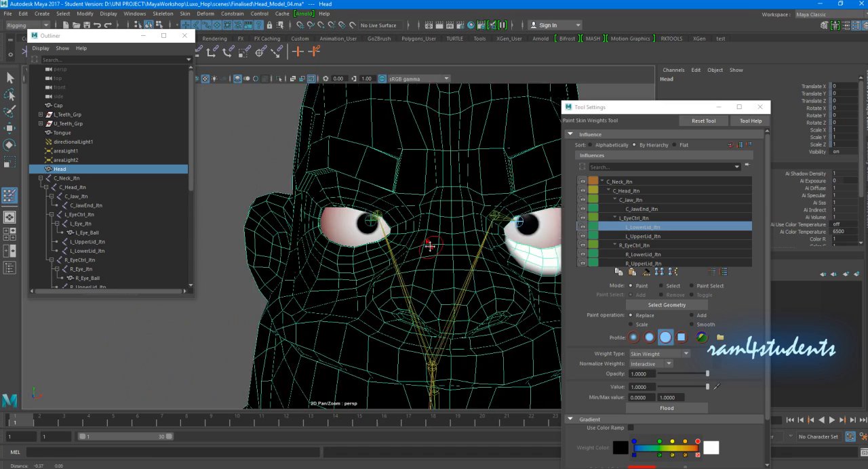
- Paint R_UpperLid_Jtn weight over the character's right upper eyelid at value 1, undoing stray strokes
{"action": "scroll", "coordinate": [389, 249], "scroll_direction": "up", "scroll_amount": 5}
{"action": "mouse_move", "coordinate": [383, 249]}
{"action": "left_mouse_down", "text": "alt"}
{"action": "mouse_move", "coordinate": [410, 246]}
{"action": "mouse_move", "coordinate": [384, 251]}
{"action": "left_mouse_up", "text": "alt"}
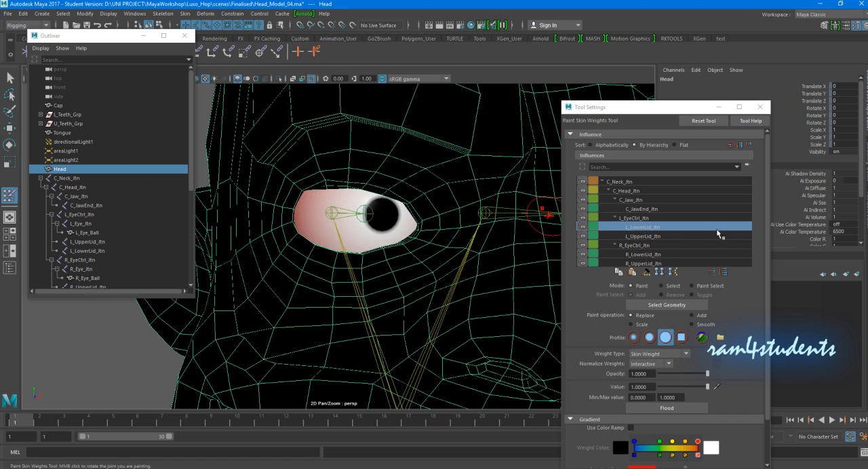
{"action": "left_click", "coordinate": [650, 262]}
{"action": "mouse_move", "coordinate": [365, 214]}
{"action": "left_mouse_down", "text": "alt"}
{"action": "mouse_move", "coordinate": [366, 224]}
{"action": "mouse_move", "coordinate": [301, 191]}
{"action": "mouse_move", "coordinate": [394, 193]}
{"action": "mouse_move", "coordinate": [393, 208]}
{"action": "mouse_move", "coordinate": [414, 206]}
{"action": "mouse_move", "coordinate": [397, 220]}
{"action": "left_mouse_up", "text": "alt"}
{"action": "mouse_move", "coordinate": [316, 203]}
{"action": "left_mouse_down"}
{"action": "mouse_move", "coordinate": [302, 207]}
{"action": "mouse_move", "coordinate": [292, 197]}
{"action": "left_mouse_up"}
{"action": "key", "text": "ctrl+z"}
{"action": "key", "text": "ctrl+z"}
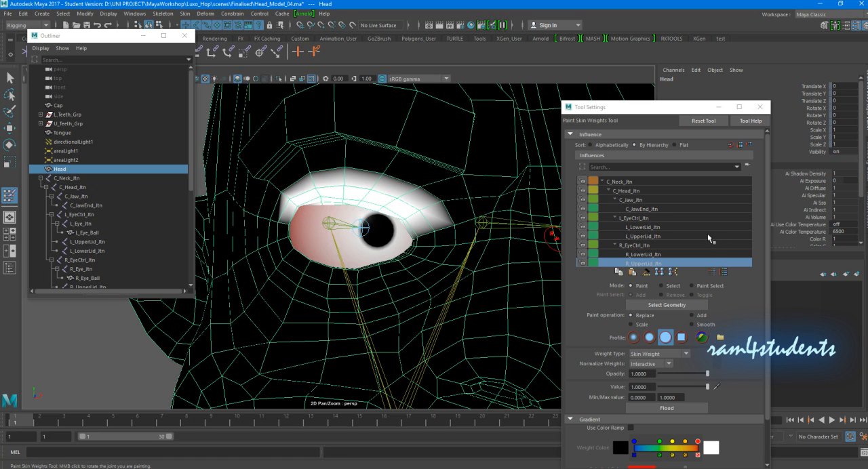
- Paint R_LowerLid_Jtn weight over the character's right lower eyelid at value 1, and flood it with the Smooth operation
{"action": "left_click", "coordinate": [641, 255]}
{"action": "mouse_move", "coordinate": [299, 247]}
{"action": "left_mouse_down"}
{"action": "mouse_move", "coordinate": [285, 234]}
{"action": "mouse_move", "coordinate": [279, 245]}
{"action": "mouse_move", "coordinate": [380, 291]}
{"action": "mouse_move", "coordinate": [365, 271]}
{"action": "mouse_move", "coordinate": [330, 290]}
{"action": "mouse_move", "coordinate": [299, 279]}
{"action": "mouse_move", "coordinate": [326, 346]}
{"action": "mouse_move", "coordinate": [379, 311]}
{"action": "left_mouse_up"}
{"action": "mouse_move", "coordinate": [406, 336]}
{"action": "left_mouse_down"}
{"action": "mouse_move", "coordinate": [432, 337]}
{"action": "mouse_move", "coordinate": [444, 356]}
{"action": "left_mouse_up"}
{"action": "mouse_move", "coordinate": [404, 334]}
{"action": "left_mouse_down"}
{"action": "mouse_move", "coordinate": [339, 322]}
{"action": "mouse_move", "coordinate": [315, 293]}
{"action": "left_mouse_up"}
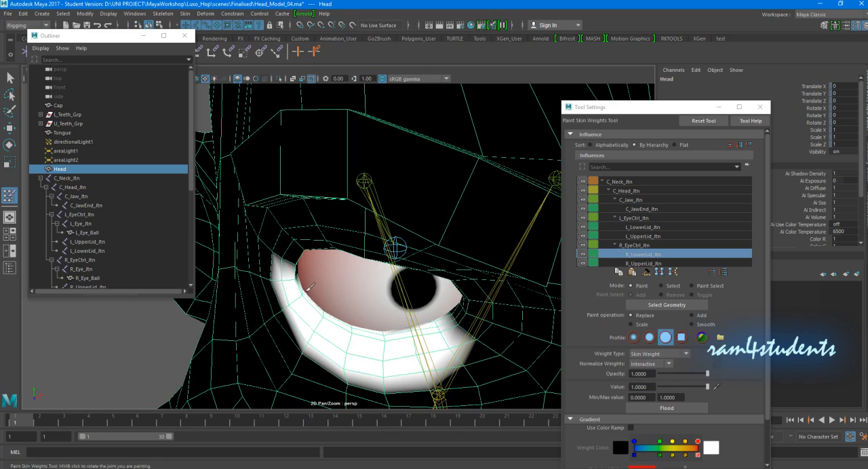
{"action": "scroll", "coordinate": [311, 278], "scroll_direction": "down", "scroll_amount": 4}
{"action": "mouse_move", "coordinate": [352, 250]}
{"action": "left_mouse_down", "text": "alt"}
{"action": "mouse_move", "coordinate": [339, 250]}
{"action": "mouse_move", "coordinate": [377, 255]}
{"action": "mouse_move", "coordinate": [347, 242]}
{"action": "left_mouse_up", "text": "alt"}
{"action": "scroll", "coordinate": [465, 259], "scroll_direction": "down", "scroll_amount": 3}
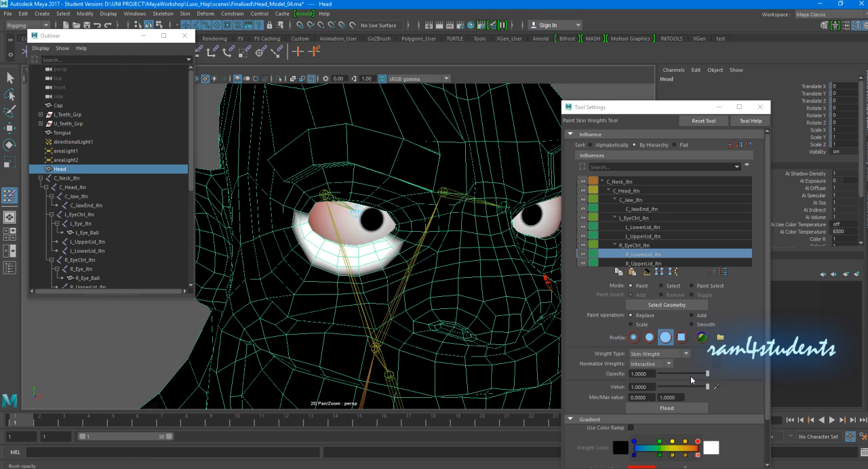
{"action": "left_click", "coordinate": [692, 325]}
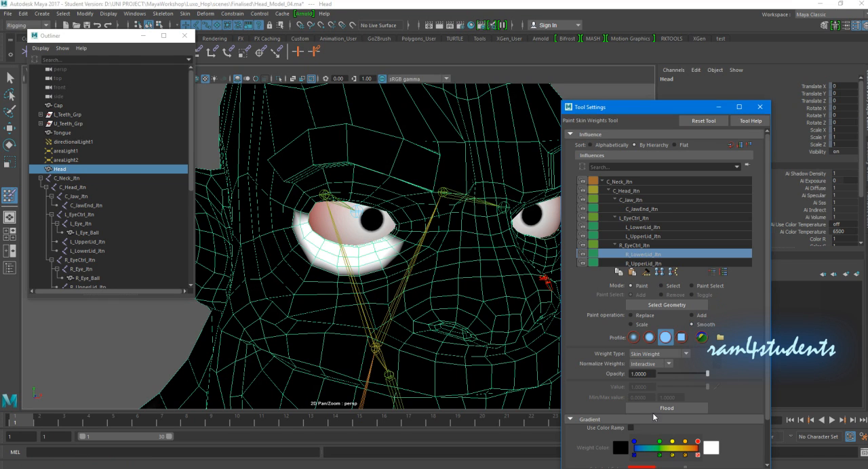
{"action": "left_click", "coordinate": [663, 408]}
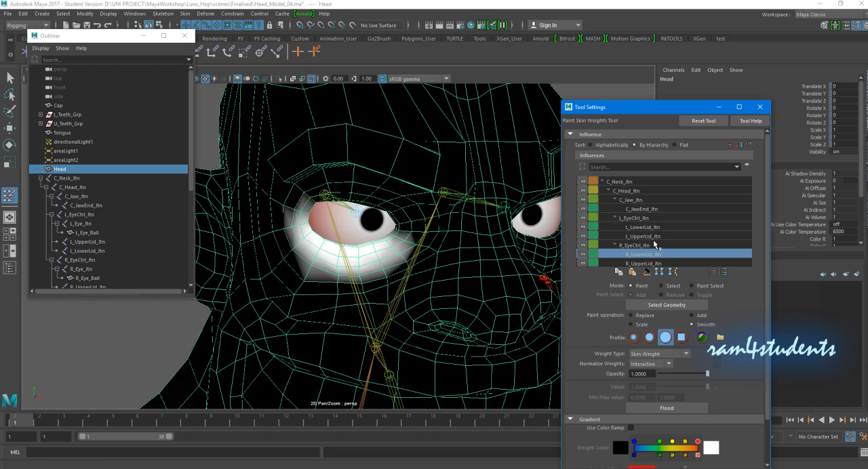
- Try flooding the R_UpperLid_Jtn weights with the Smooth operation, and undo the flood
{"action": "left_click", "coordinate": [644, 264]}
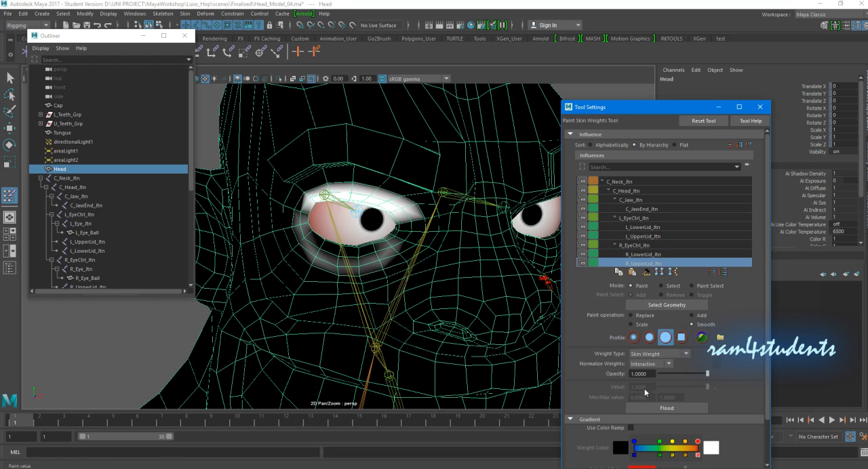
{"action": "left_click", "coordinate": [652, 407]}
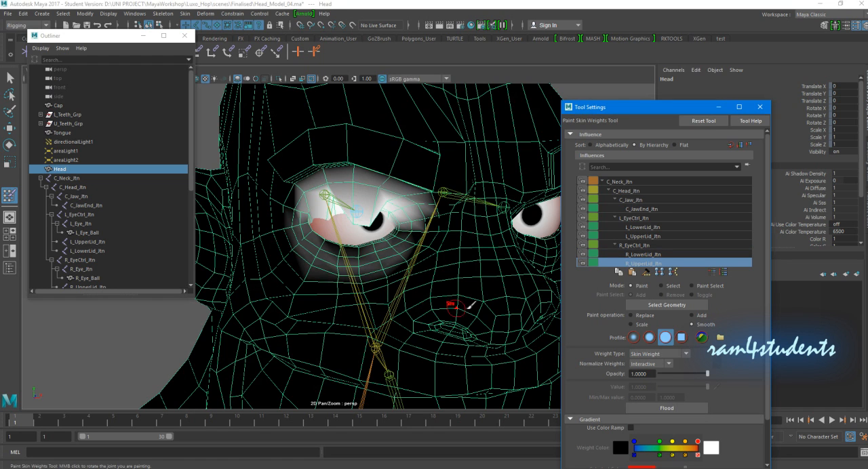
{"action": "key", "text": "ctrl+z"}
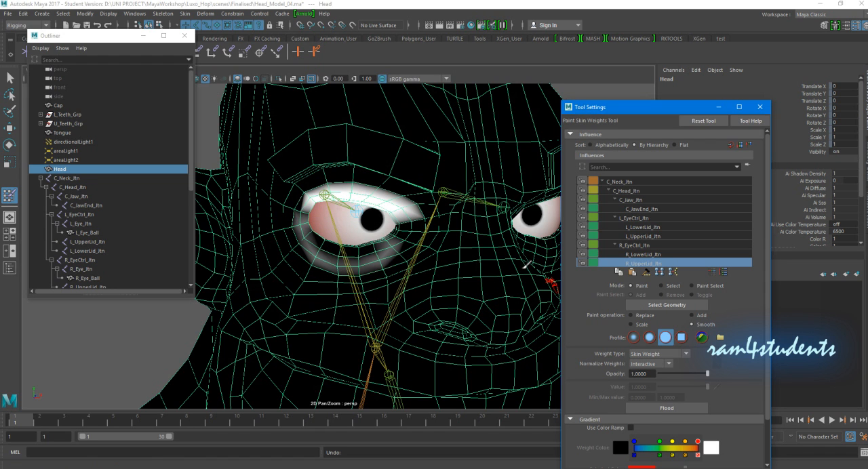
- Remove the R_UpperLid_Jtn weight from the area below the character's right eye using Replace at value 0
{"action": "left_click_drag", "start_coordinate": [309, 274], "coordinate": [341, 267], "text": "alt"}
{"action": "right_click_drag", "start_coordinate": [341, 268], "coordinate": [362, 252], "text": "alt"}
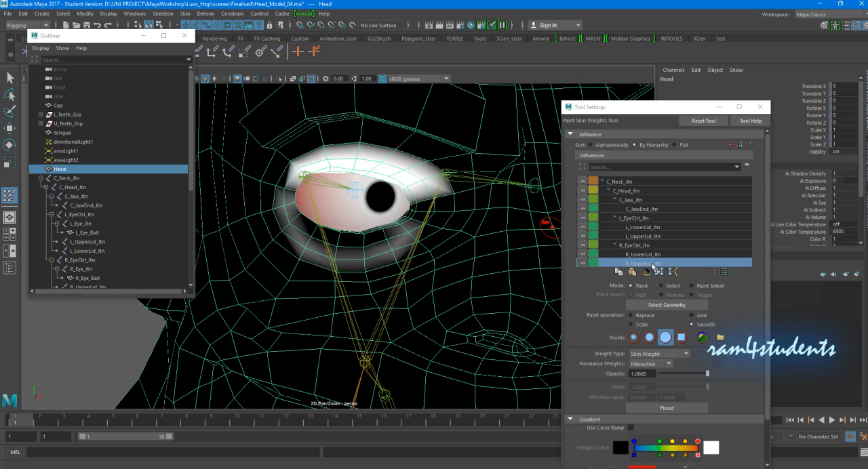
{"action": "left_click", "coordinate": [643, 316]}
{"action": "left_click", "coordinate": [660, 387]}
{"action": "mouse_move", "coordinate": [361, 259]}
{"action": "left_mouse_down"}
{"action": "mouse_move", "coordinate": [339, 239]}
{"action": "mouse_move", "coordinate": [392, 232]}
{"action": "mouse_move", "coordinate": [300, 233]}
{"action": "left_mouse_up"}
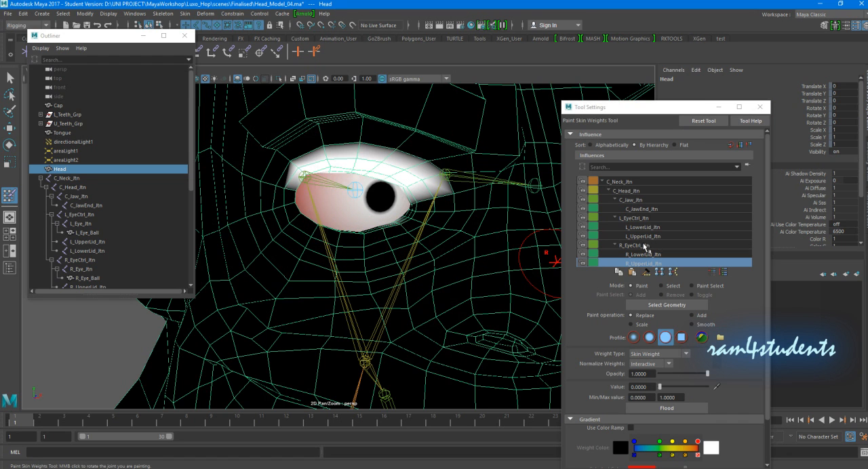
- Examine the painted skin weights of L_UpperLid_Jtn, L_LowerLid_Jtn and R_LowerLid_Jtn around both eyes
{"action": "left_click", "coordinate": [642, 237]}
{"action": "left_click_drag", "start_coordinate": [457, 236], "coordinate": [374, 210], "text": "alt"}
{"action": "mouse_move", "coordinate": [413, 237]}
{"action": "left_mouse_down", "text": "alt"}
{"action": "mouse_move", "coordinate": [409, 202]}
{"action": "mouse_move", "coordinate": [363, 233]}
{"action": "left_mouse_up", "text": "alt"}
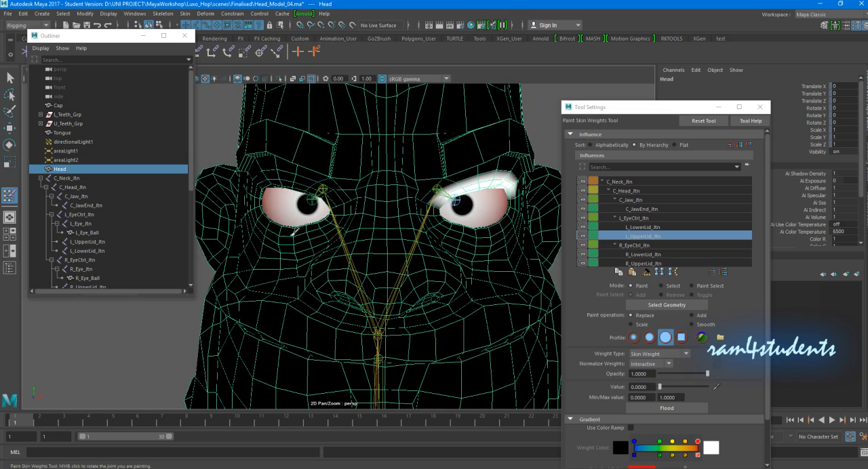
{"action": "left_click_drag", "start_coordinate": [477, 242], "coordinate": [354, 229], "text": "alt"}
{"action": "left_click", "coordinate": [649, 229]}
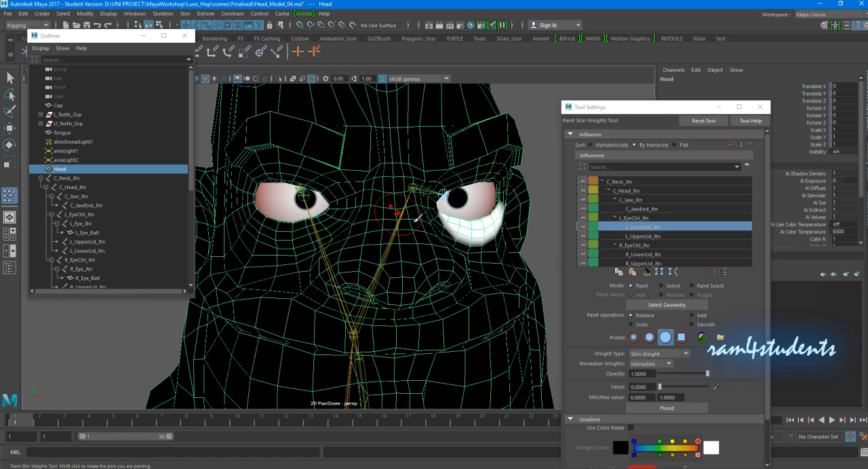
{"action": "left_click", "coordinate": [641, 254]}
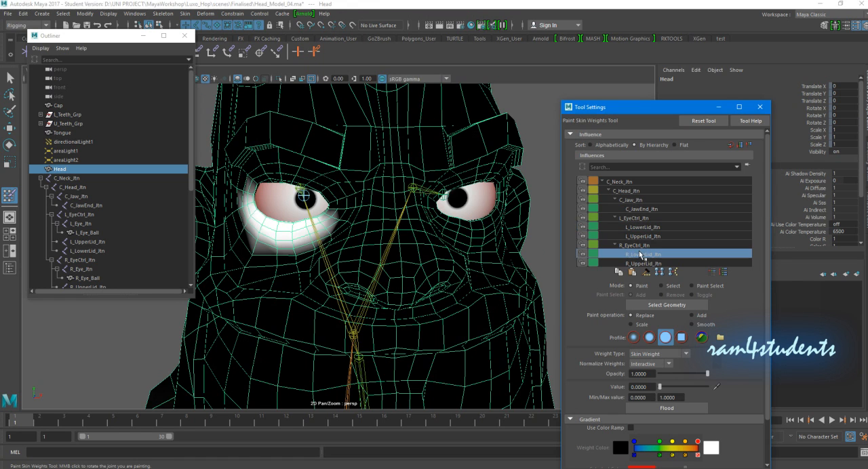
- Choose R_UpperLid_Jtn as the influence to paint and set the paint operation to Smooth
{"action": "left_click", "coordinate": [643, 264]}
{"action": "scroll", "coordinate": [426, 236], "scroll_direction": "down", "scroll_amount": 5}
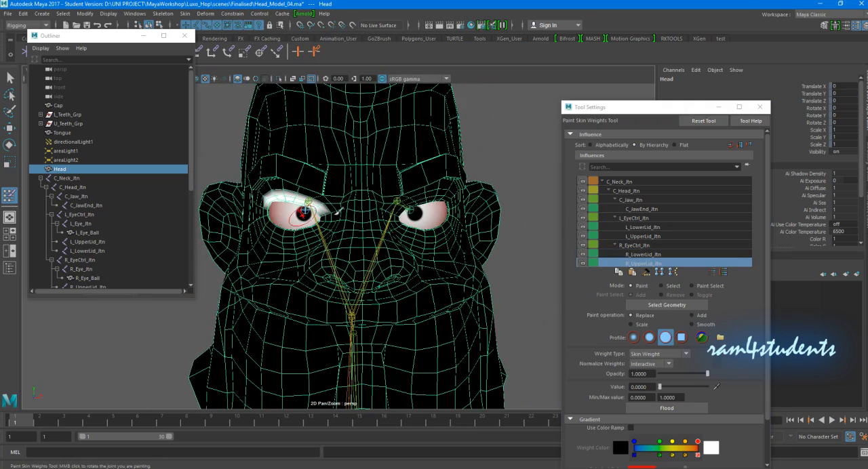
{"action": "scroll", "coordinate": [303, 212], "scroll_direction": "up", "scroll_amount": 5}
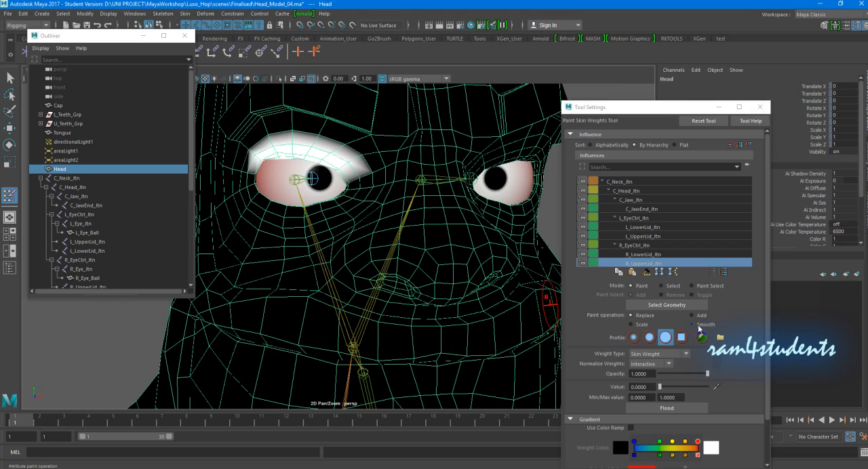
{"action": "left_click", "coordinate": [700, 327]}
- Try flooding the R_UpperLid_Jtn weights with Smooth, and undo the flood
{"action": "left_click", "coordinate": [663, 409]}
{"action": "left_click_drag", "start_coordinate": [388, 267], "coordinate": [386, 273], "text": "alt"}
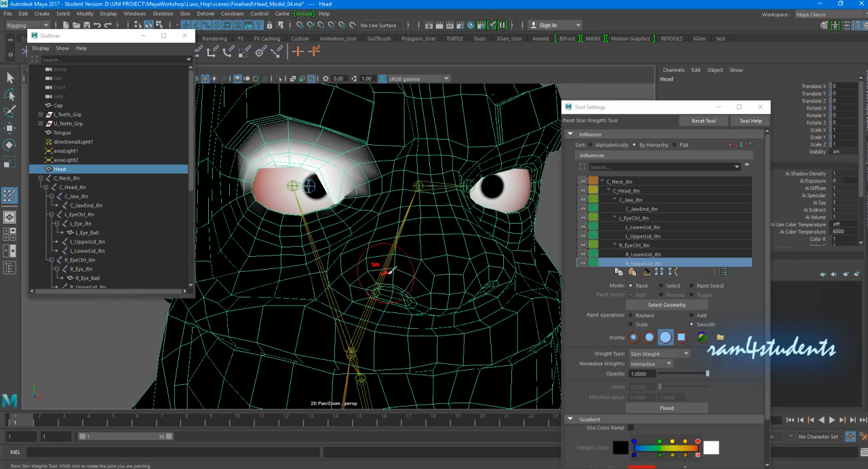
{"action": "key", "text": "ctrl+z"}
- Resize the brush and smooth the R_UpperLid_Jtn weights along the edges of the character's right upper eyelid
{"action": "scroll", "coordinate": [340, 218], "scroll_direction": "up", "scroll_amount": 3}
{"action": "left_click_drag", "start_coordinate": [340, 218], "coordinate": [359, 224], "text": "alt"}
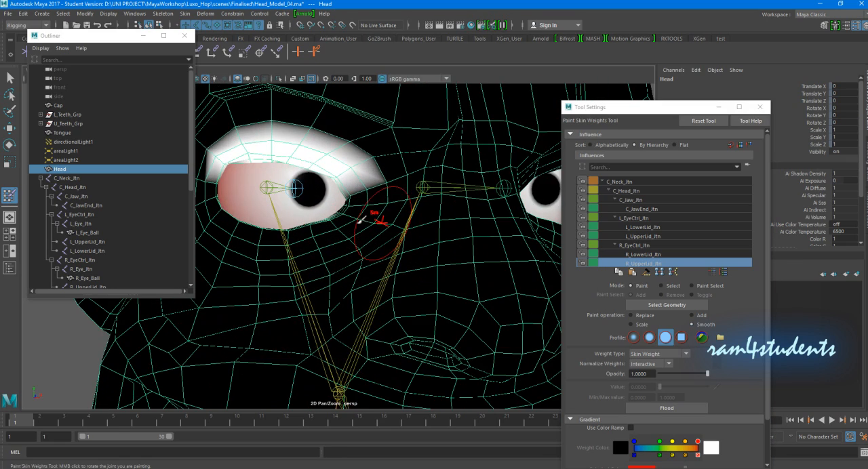
{"action": "key", "text": "b"}
{"action": "left_click_drag", "start_coordinate": [367, 193], "coordinate": [354, 196]}
{"action": "mouse_move", "coordinate": [380, 169]}
{"action": "left_mouse_down"}
{"action": "mouse_move", "coordinate": [352, 141]}
{"action": "mouse_move", "coordinate": [304, 135]}
{"action": "mouse_move", "coordinate": [339, 144]}
{"action": "mouse_move", "coordinate": [292, 139]}
{"action": "mouse_move", "coordinate": [242, 177]}
{"action": "left_mouse_up"}
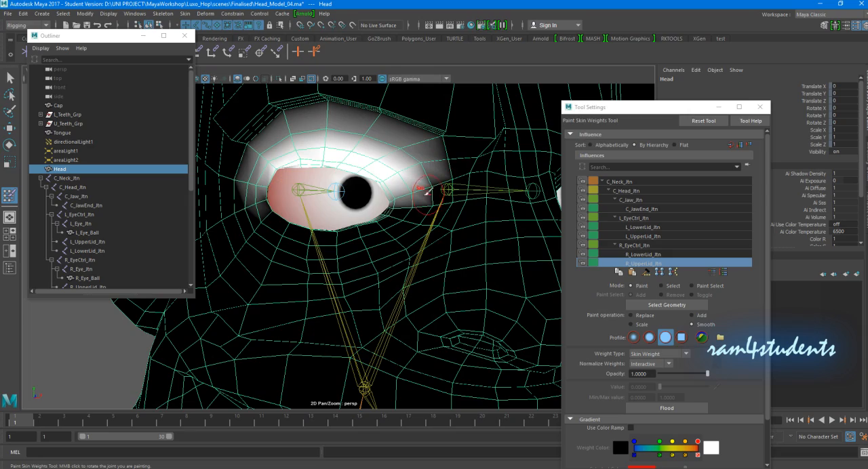
- Smooth the R_LowerLid_Jtn weights around the character's right lower eyelid, and clear them above the eye using Replace at value 0
{"action": "scroll", "coordinate": [429, 193], "scroll_direction": "down", "scroll_amount": 4}
{"action": "left_click_drag", "start_coordinate": [425, 190], "coordinate": [352, 195], "text": "alt"}
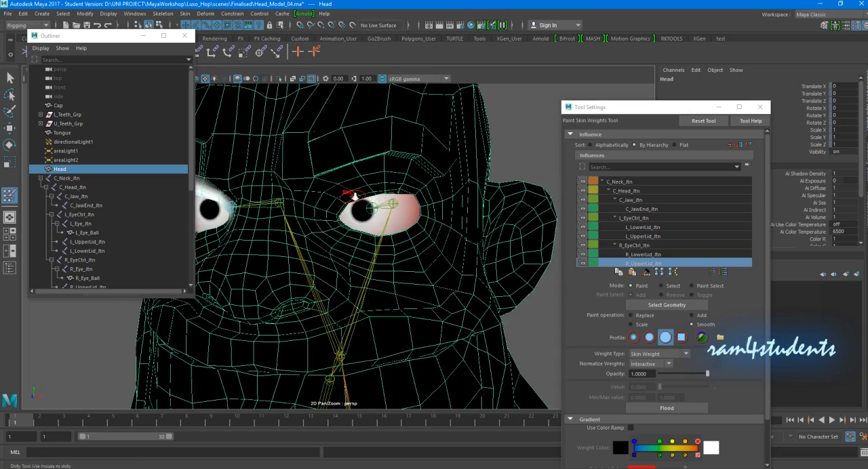
{"action": "scroll", "coordinate": [351, 196], "scroll_direction": "up", "scroll_amount": 2}
{"action": "left_click", "coordinate": [655, 255]}
{"action": "left_click_drag", "start_coordinate": [434, 219], "coordinate": [542, 224], "text": "alt"}
{"action": "scroll", "coordinate": [441, 223], "scroll_direction": "up", "scroll_amount": 3}
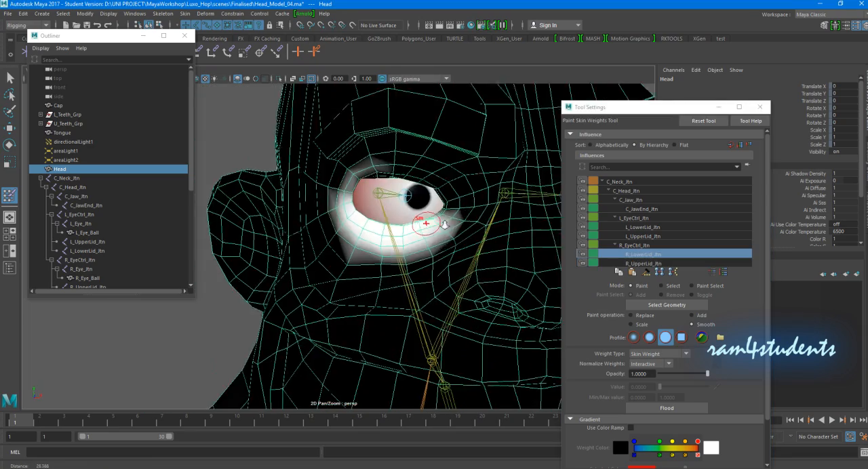
{"action": "middle_click_drag", "start_coordinate": [465, 226], "coordinate": [450, 227], "text": "alt"}
{"action": "mouse_move", "coordinate": [432, 202]}
{"action": "left_mouse_down", "text": "alt"}
{"action": "mouse_move", "coordinate": [437, 216]}
{"action": "mouse_move", "coordinate": [449, 214]}
{"action": "left_mouse_up", "text": "alt"}
{"action": "mouse_move", "coordinate": [349, 193]}
{"action": "left_mouse_down"}
{"action": "mouse_move", "coordinate": [332, 175]}
{"action": "mouse_move", "coordinate": [343, 246]}
{"action": "mouse_move", "coordinate": [400, 276]}
{"action": "left_mouse_up"}
{"action": "mouse_move", "coordinate": [369, 140]}
{"action": "left_mouse_down", "text": "alt"}
{"action": "mouse_move", "coordinate": [356, 153]}
{"action": "mouse_move", "coordinate": [353, 137]}
{"action": "left_mouse_up", "text": "alt"}
{"action": "left_click", "coordinate": [630, 316]}
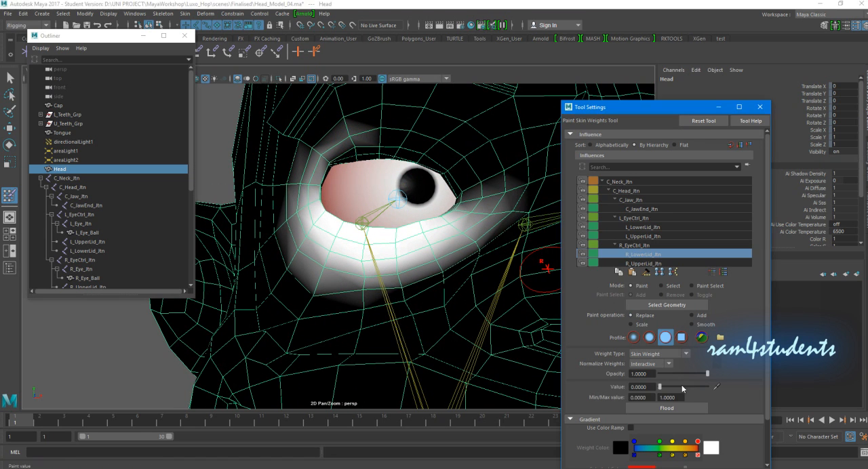
{"action": "mouse_move", "coordinate": [355, 132]}
{"action": "left_mouse_down"}
{"action": "mouse_move", "coordinate": [318, 175]}
{"action": "mouse_move", "coordinate": [291, 170]}
{"action": "mouse_move", "coordinate": [325, 156]}
{"action": "left_mouse_up"}
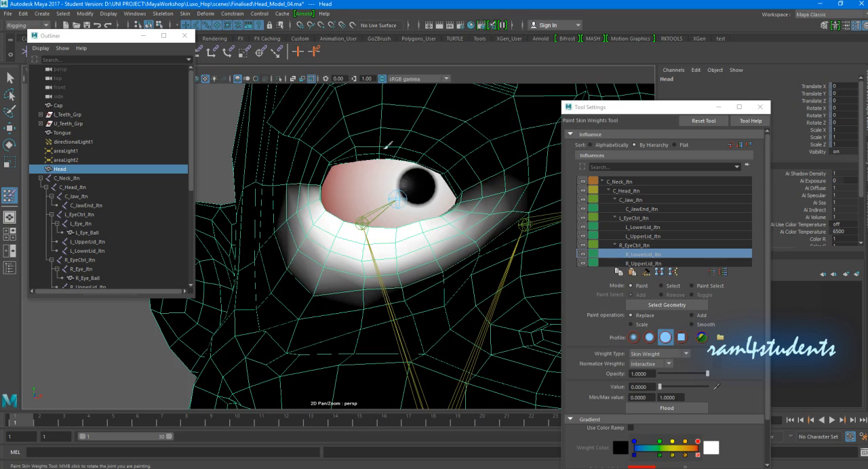
- Smooth the L_UpperLid_Jtn weights along the edges and corners of the character's left upper eyelid
{"action": "scroll", "coordinate": [383, 142], "scroll_direction": "down", "scroll_amount": 3}
{"action": "left_click_drag", "start_coordinate": [383, 141], "coordinate": [305, 149], "text": "alt"}
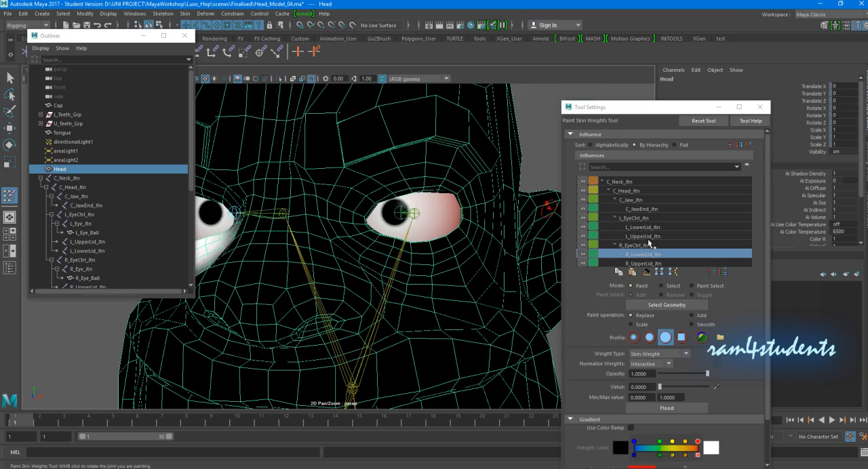
{"action": "left_click", "coordinate": [644, 236]}
{"action": "scroll", "coordinate": [407, 217], "scroll_direction": "up", "scroll_amount": 5}
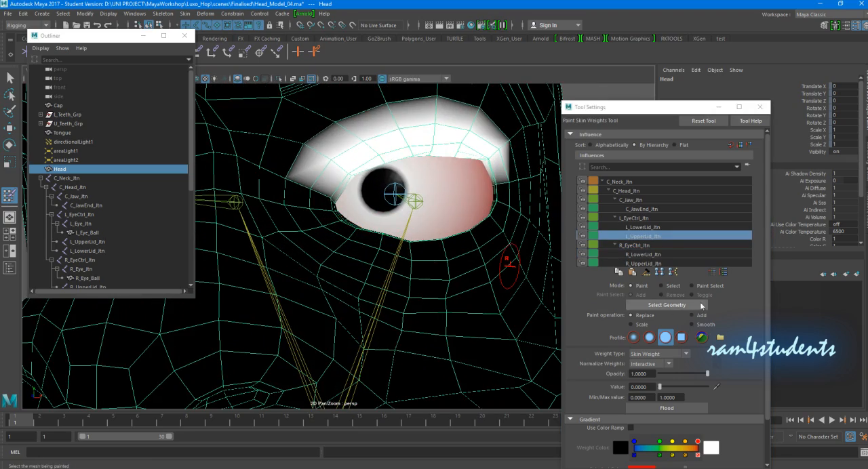
{"action": "left_click", "coordinate": [692, 324]}
{"action": "mouse_move", "coordinate": [307, 182]}
{"action": "left_mouse_down"}
{"action": "mouse_move", "coordinate": [312, 136]}
{"action": "mouse_move", "coordinate": [407, 102]}
{"action": "mouse_move", "coordinate": [503, 125]}
{"action": "mouse_move", "coordinate": [516, 152]}
{"action": "mouse_move", "coordinate": [411, 136]}
{"action": "mouse_move", "coordinate": [410, 124]}
{"action": "mouse_move", "coordinate": [310, 124]}
{"action": "mouse_move", "coordinate": [263, 144]}
{"action": "mouse_move", "coordinate": [225, 196]}
{"action": "left_mouse_up"}
{"action": "key", "text": "ctrl+z"}
{"action": "left_click_drag", "start_coordinate": [435, 195], "coordinate": [398, 196], "text": "alt"}
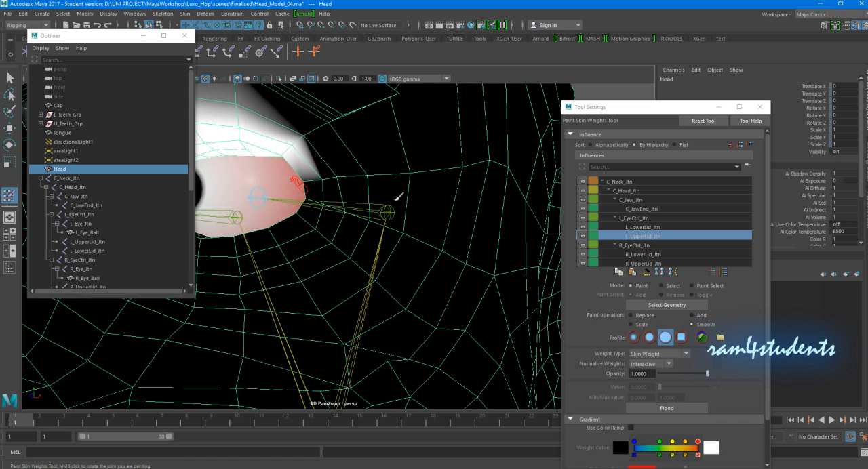
{"action": "mouse_move", "coordinate": [319, 142]}
{"action": "left_mouse_down"}
{"action": "mouse_move", "coordinate": [337, 163]}
{"action": "mouse_move", "coordinate": [365, 170]}
{"action": "mouse_move", "coordinate": [312, 176]}
{"action": "left_mouse_up"}
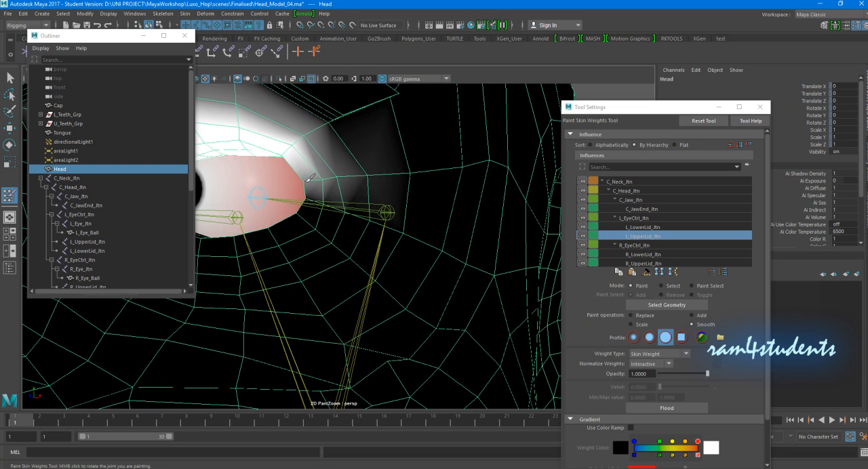
{"action": "right_click_drag", "start_coordinate": [366, 177], "coordinate": [345, 179], "text": "alt"}
{"action": "left_click_drag", "start_coordinate": [345, 178], "coordinate": [435, 175], "text": "alt"}
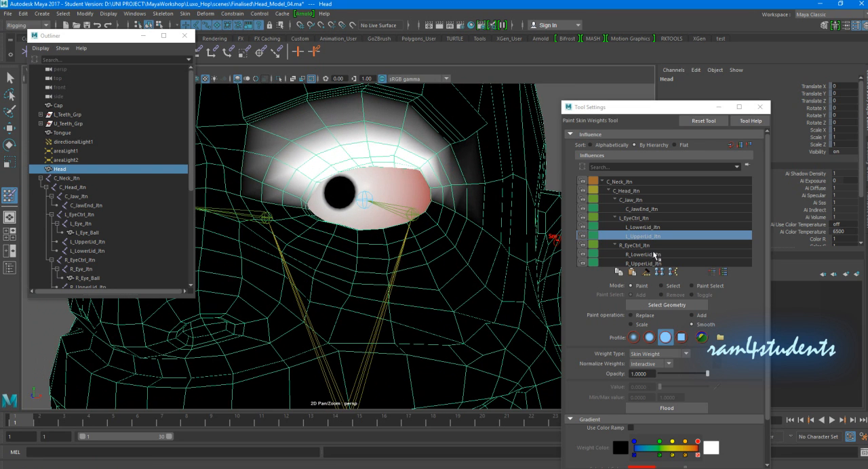
- Smooth the L_LowerLid_Jtn weights around the character's left lower eyelid and both eye corners
{"action": "left_click", "coordinate": [643, 228]}
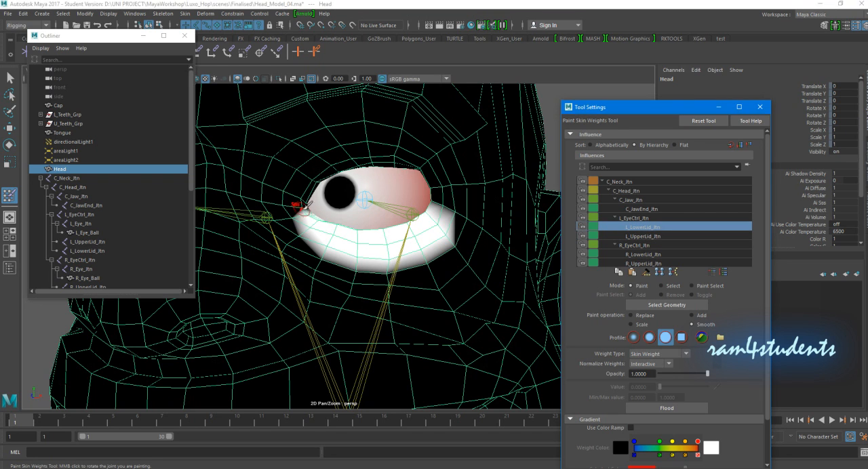
{"action": "mouse_move", "coordinate": [292, 205]}
{"action": "left_mouse_down"}
{"action": "mouse_move", "coordinate": [293, 242]}
{"action": "mouse_move", "coordinate": [350, 272]}
{"action": "mouse_move", "coordinate": [415, 271]}
{"action": "mouse_move", "coordinate": [434, 261]}
{"action": "mouse_move", "coordinate": [467, 230]}
{"action": "mouse_move", "coordinate": [456, 203]}
{"action": "mouse_move", "coordinate": [439, 205]}
{"action": "mouse_move", "coordinate": [480, 225]}
{"action": "left_mouse_up"}
{"action": "mouse_move", "coordinate": [468, 189]}
{"action": "left_mouse_down"}
{"action": "mouse_move", "coordinate": [432, 183]}
{"action": "mouse_move", "coordinate": [484, 194]}
{"action": "left_mouse_up"}
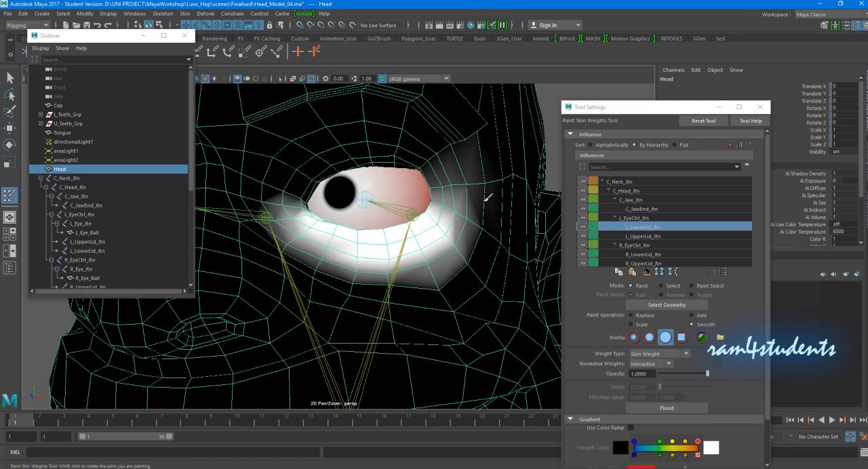
{"action": "left_click_drag", "start_coordinate": [482, 232], "coordinate": [477, 235]}
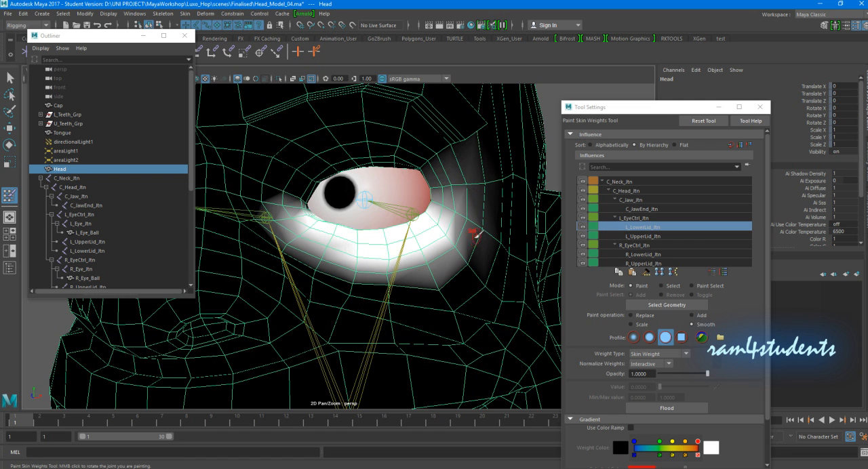
{"action": "scroll", "coordinate": [473, 254], "scroll_direction": "down", "scroll_amount": 5}
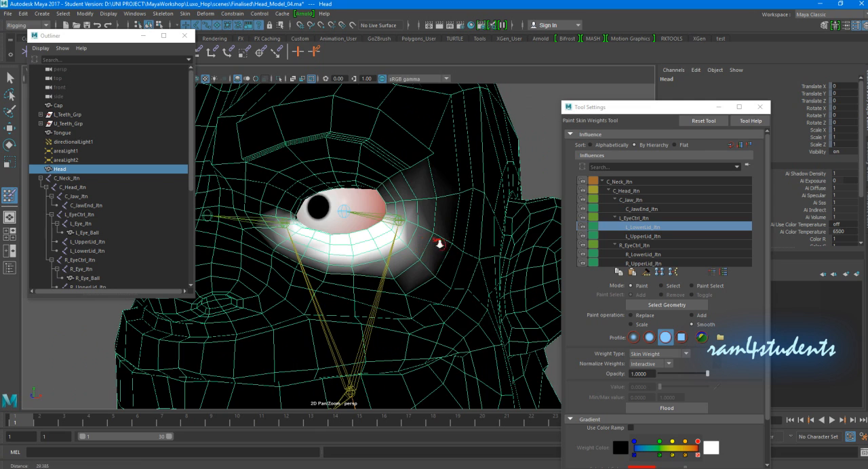
{"action": "scroll", "coordinate": [442, 242], "scroll_direction": "down", "scroll_amount": 3}
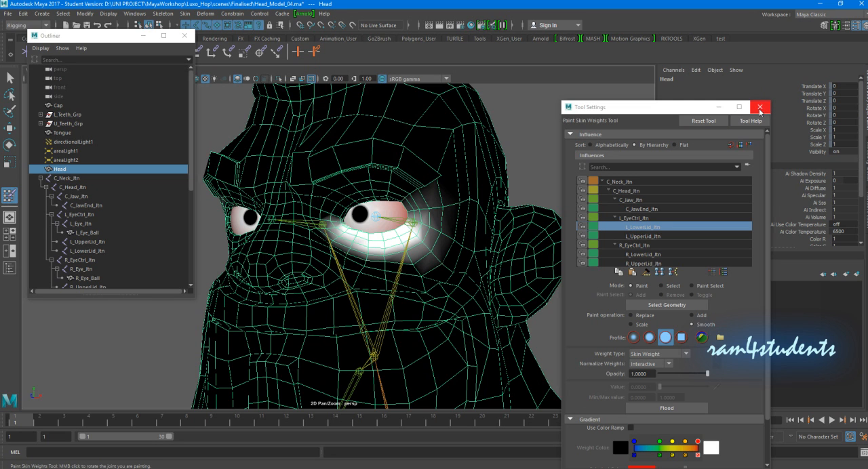
- Close the skin weight painting settings, switch to the Move tool and deselect the head
{"action": "left_click", "coordinate": [760, 107]}
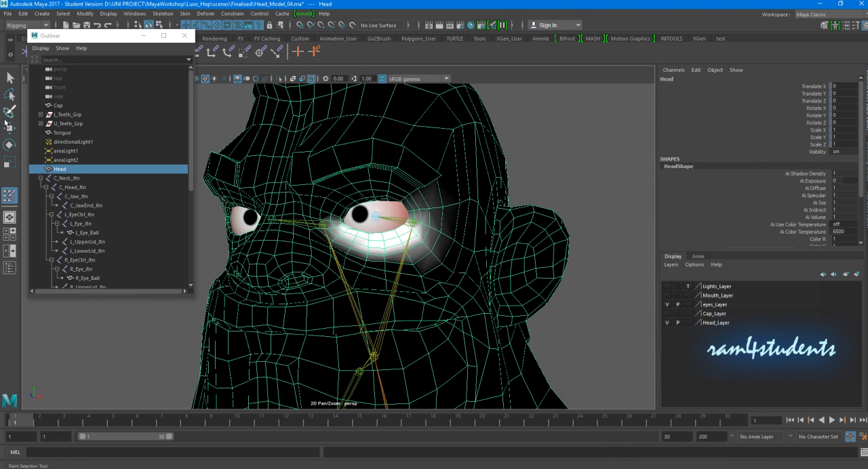
{"action": "left_click", "coordinate": [9, 128]}
{"action": "left_click", "coordinate": [553, 175]}
{"action": "scroll", "coordinate": [570, 172], "scroll_direction": "down", "scroll_amount": 3}
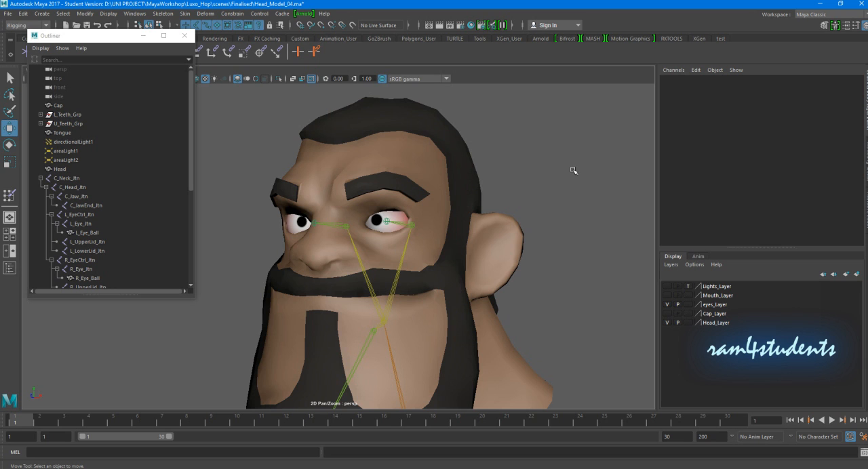
- Try rotating L_UpperLid_Jtn about 16 degrees in X to test the upper eyelid, and undo the rotation
{"action": "right_click_drag", "start_coordinate": [587, 200], "coordinate": [432, 210], "text": "alt"}
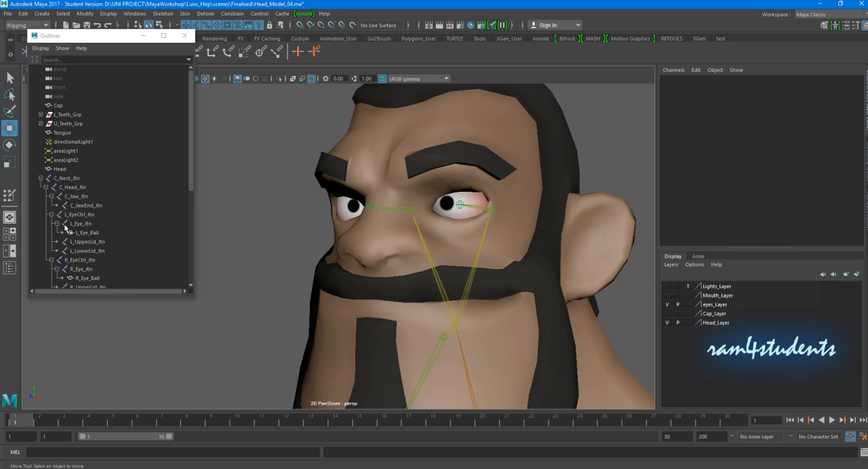
{"action": "left_click", "coordinate": [88, 241]}
{"action": "mouse_move", "coordinate": [434, 203]}
{"action": "left_mouse_down", "text": "alt"}
{"action": "mouse_move", "coordinate": [461, 201]}
{"action": "mouse_move", "coordinate": [449, 201]}
{"action": "left_mouse_up", "text": "alt"}
{"action": "key", "text": "e"}
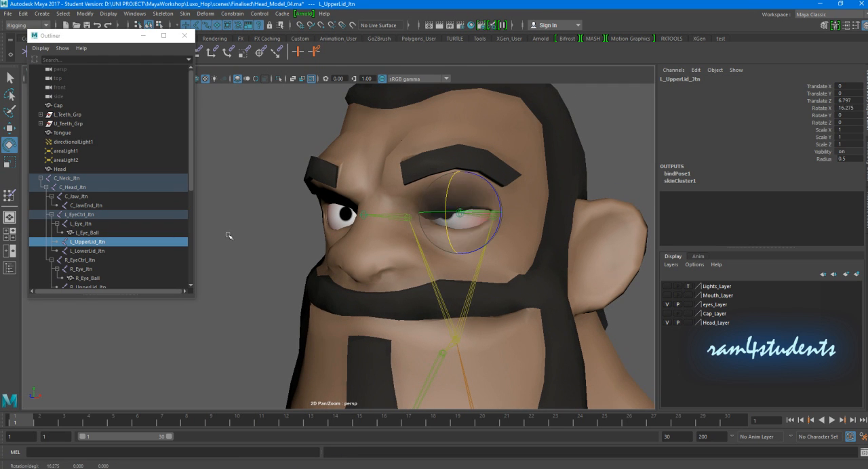
{"action": "key", "text": "ctrl+z"}
- Test-rotate L_LowerLid_Jtn to check how the character's left lower eyelid deforms
{"action": "left_click", "coordinate": [88, 251]}
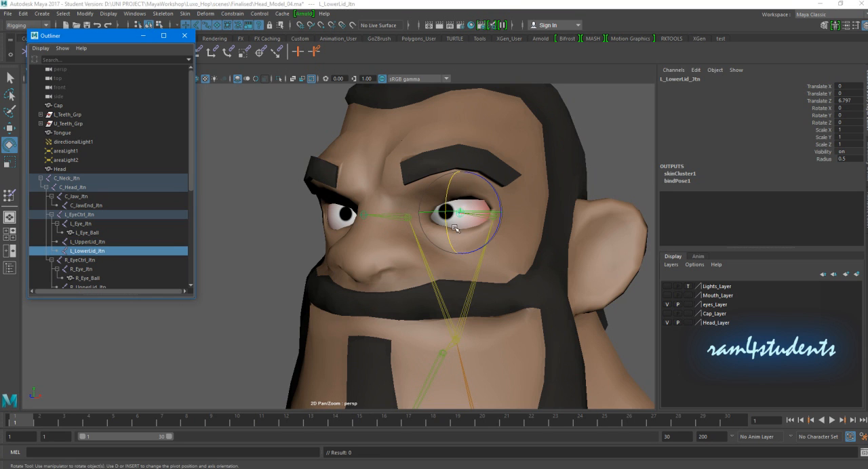
{"action": "left_click_drag", "start_coordinate": [447, 240], "coordinate": [429, 223]}
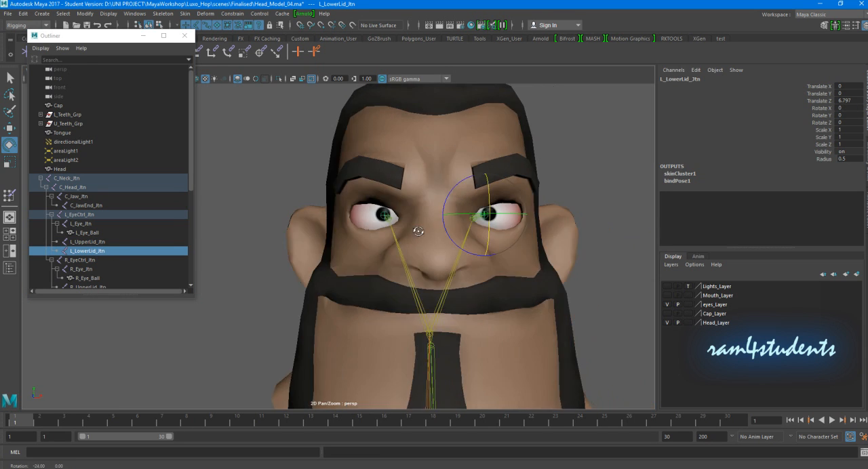
{"action": "right_click_drag", "start_coordinate": [419, 231], "coordinate": [436, 241], "text": "alt"}
{"action": "left_click_drag", "start_coordinate": [436, 241], "coordinate": [414, 249], "text": "alt"}
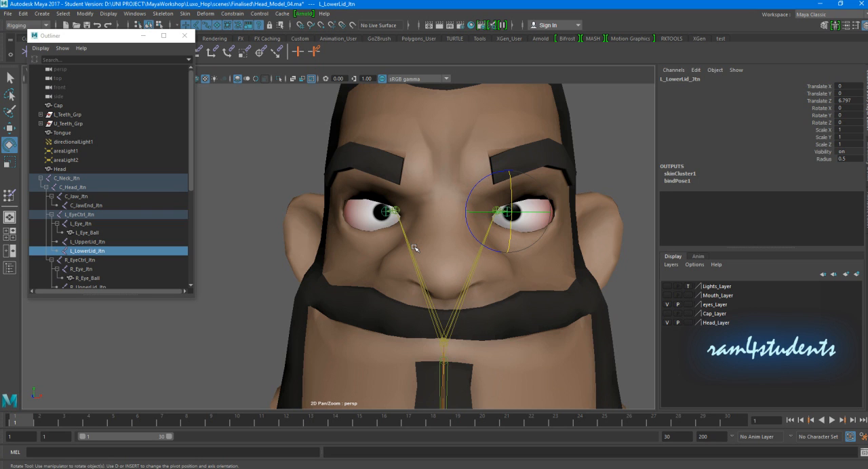
- Clear the joint selection and reframe the view on the whole head
{"action": "right_click_drag", "start_coordinate": [410, 228], "coordinate": [449, 197]}
{"action": "left_click", "coordinate": [449, 175]}
{"action": "key", "text": "f"}
{"action": "left_click", "coordinate": [518, 198]}
{"action": "left_click_drag", "start_coordinate": [559, 228], "coordinate": [474, 242], "text": "alt"}
- Move the Outliner clear of the shelf and launch the final_EyeRig script from RKTOOLS
{"action": "left_click_drag", "start_coordinate": [112, 39], "coordinate": [116, 103]}
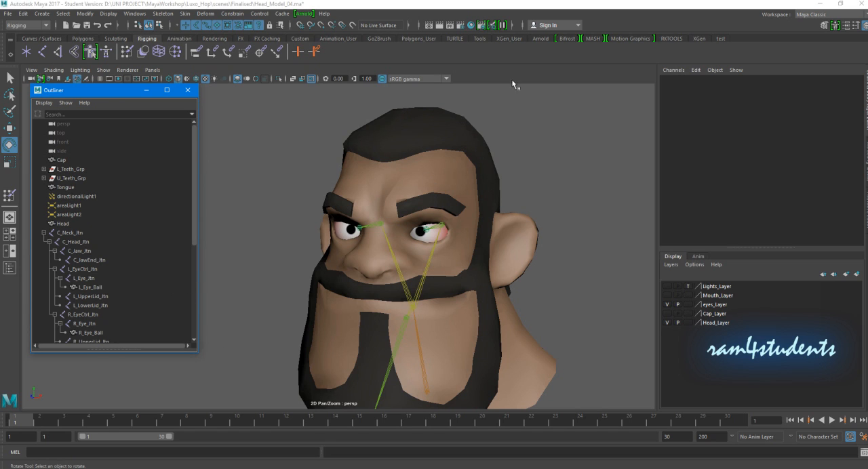
{"action": "left_click", "coordinate": [721, 38]}
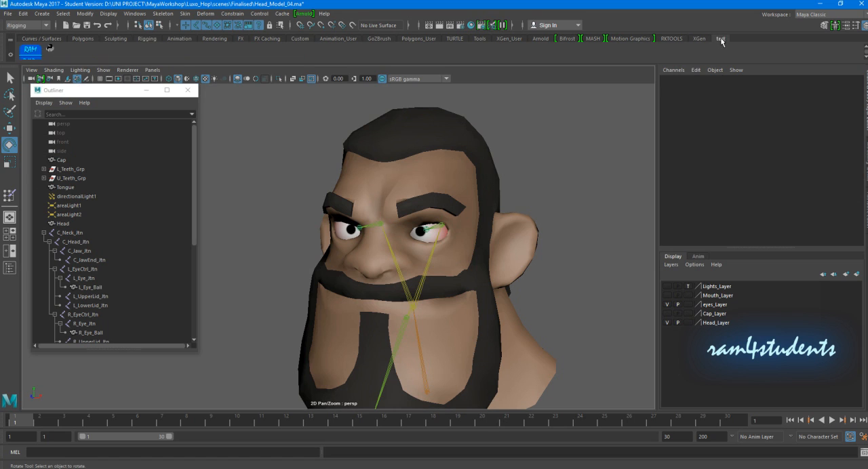
{"action": "left_click", "coordinate": [670, 39]}
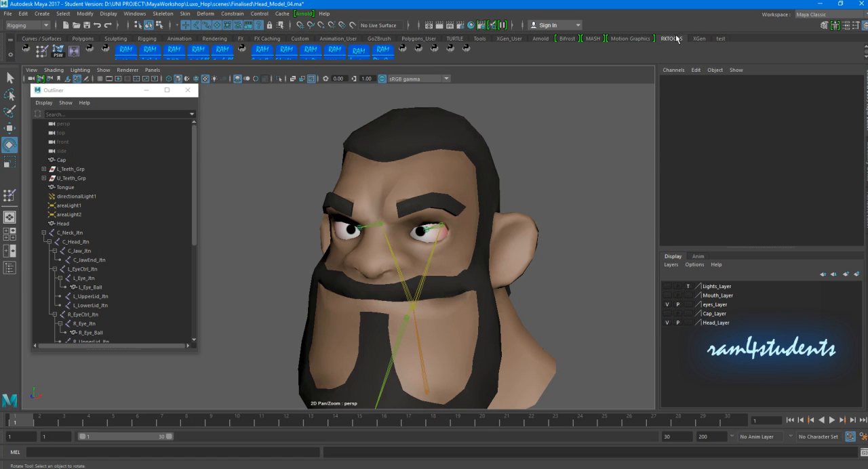
{"action": "left_click", "coordinate": [467, 49]}
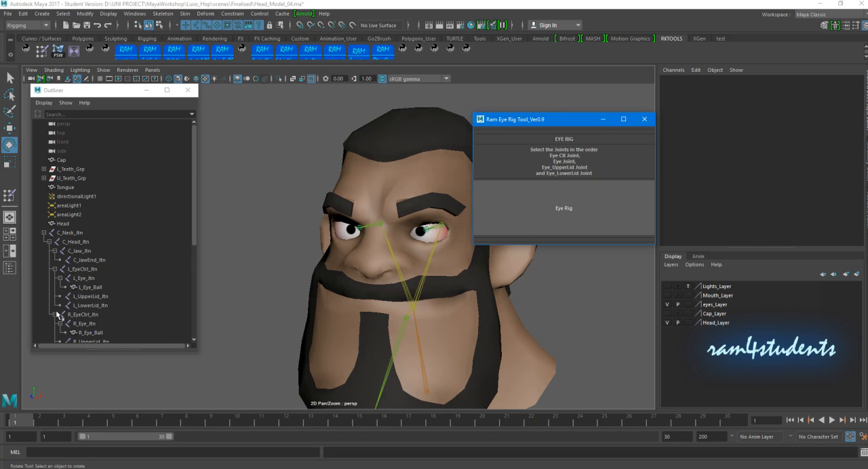
- Select the eye joints in the order L_EyeCtrl_Jtn, L_Eye_Jtn, L_UpperLid_Jtn, L_LowerLid_Jtn
{"action": "scroll", "coordinate": [113, 215], "scroll_direction": "down", "scroll_amount": 3}
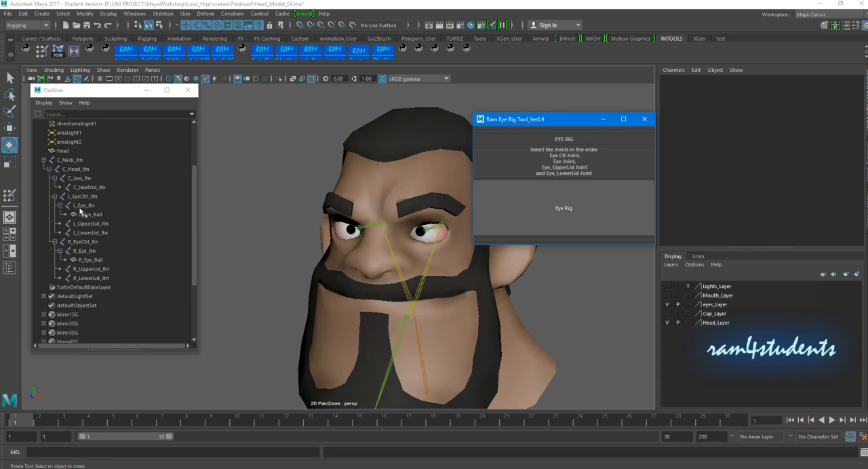
{"action": "left_click", "coordinate": [82, 198]}
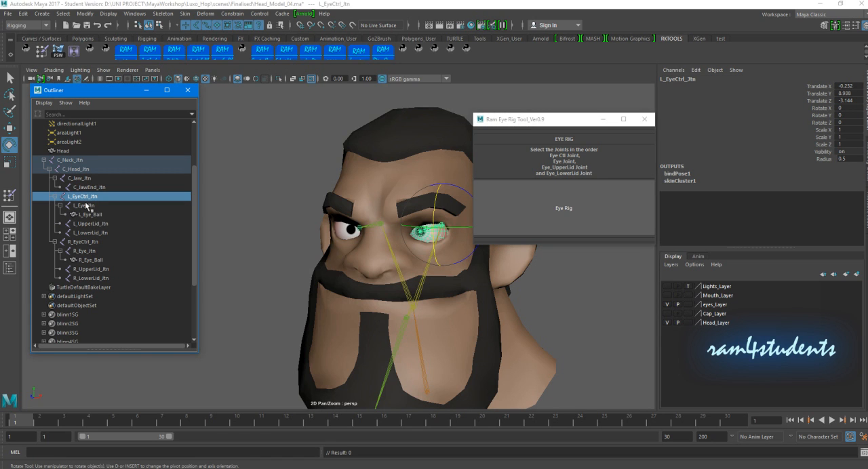
{"action": "left_click", "coordinate": [85, 205], "text": "ctrl"}
{"action": "left_click", "coordinate": [102, 224], "text": "ctrl"}
{"action": "left_click", "coordinate": [103, 232], "text": "ctrl"}
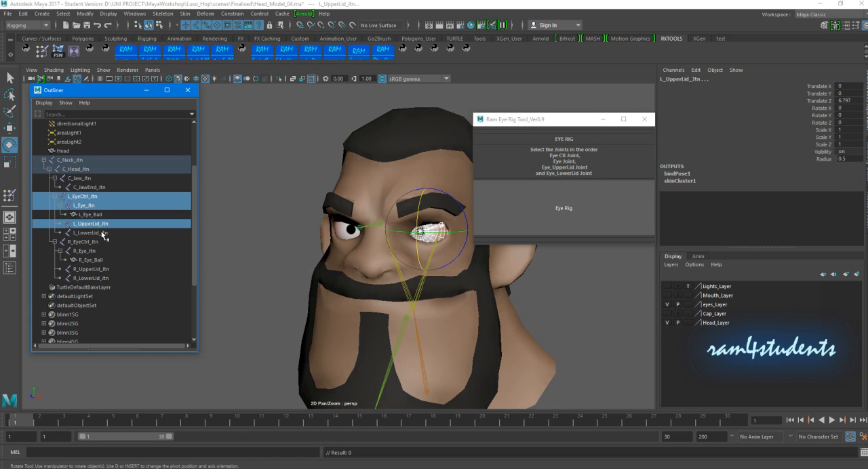
- Try running Eye Rig on the selected left eye joints, undo it and close the Ram Eye Rig Tool
{"action": "left_click_drag", "start_coordinate": [392, 229], "coordinate": [366, 233], "text": "alt"}
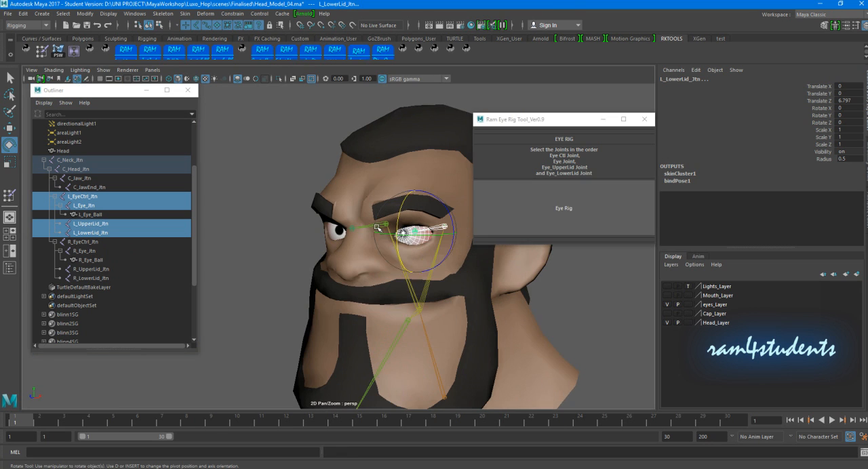
{"action": "key", "text": "w"}
{"action": "left_click", "coordinate": [531, 215]}
{"action": "left_click_drag", "start_coordinate": [434, 244], "coordinate": [364, 246], "text": "alt"}
{"action": "key", "text": "ctrl+z"}
{"action": "right_click_drag", "start_coordinate": [352, 233], "coordinate": [378, 212], "text": "alt"}
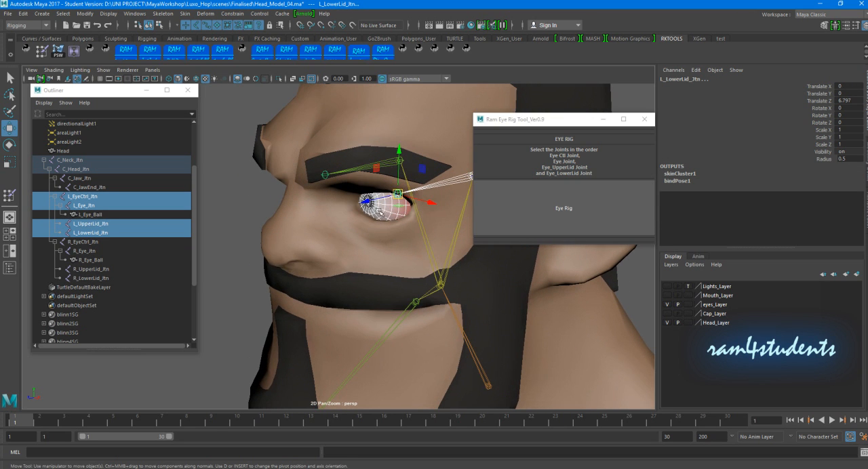
{"action": "left_click", "coordinate": [645, 122]}
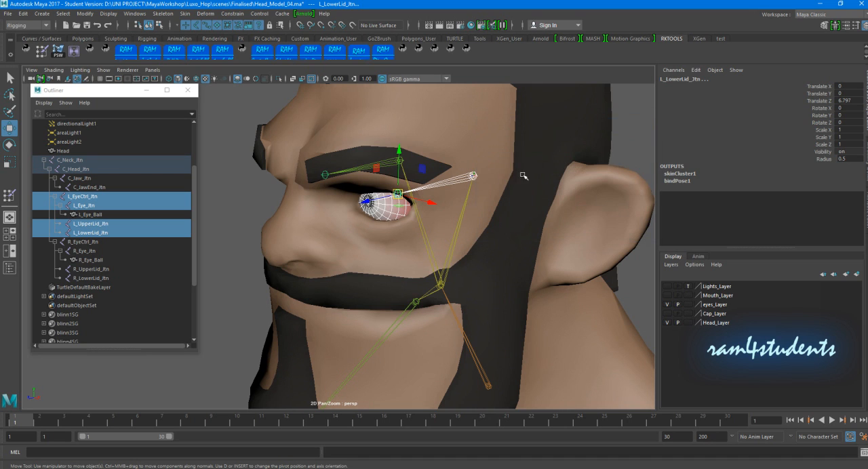
- Open the eye rig shelf script for editing, examine its eyeRig function, and close the Shelf Editor
{"action": "left_click", "coordinate": [236, 224]}
{"action": "left_click", "coordinate": [397, 195]}
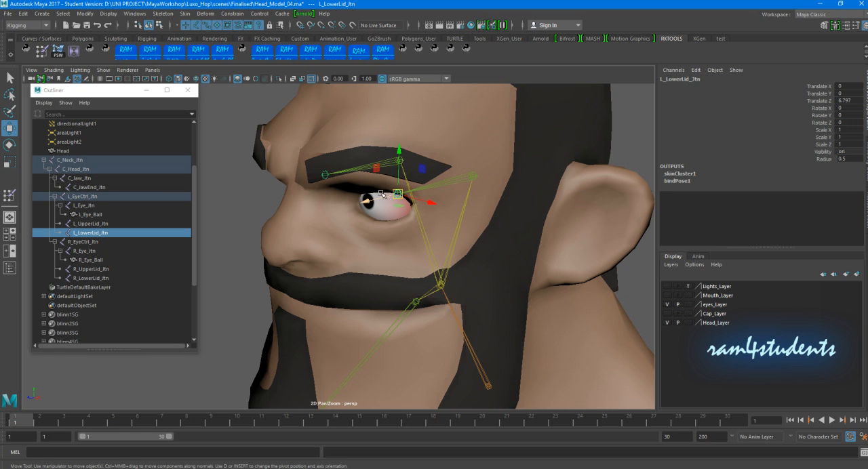
{"action": "right_click", "coordinate": [467, 52]}
{"action": "left_click", "coordinate": [483, 65]}
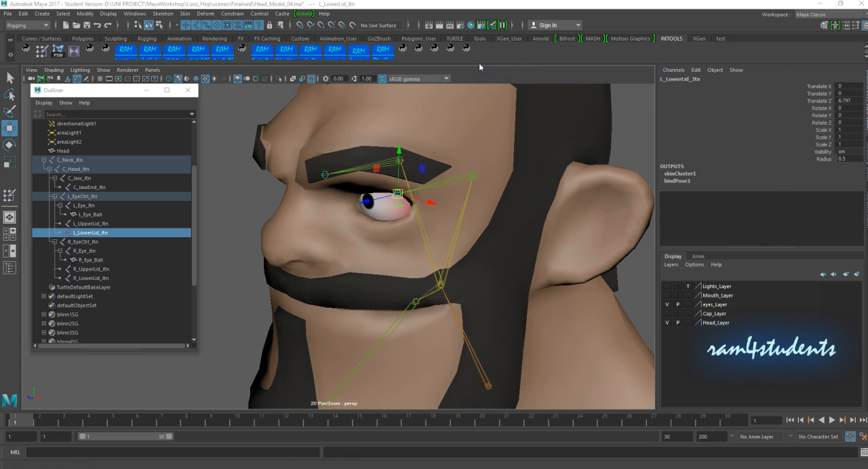
{"action": "scroll", "coordinate": [561, 286], "scroll_direction": "down", "scroll_amount": 5}
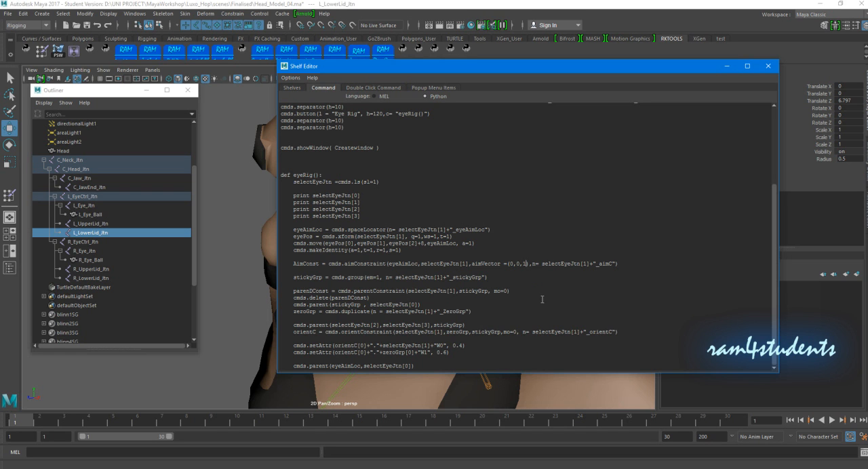
{"action": "left_click", "coordinate": [768, 66]}
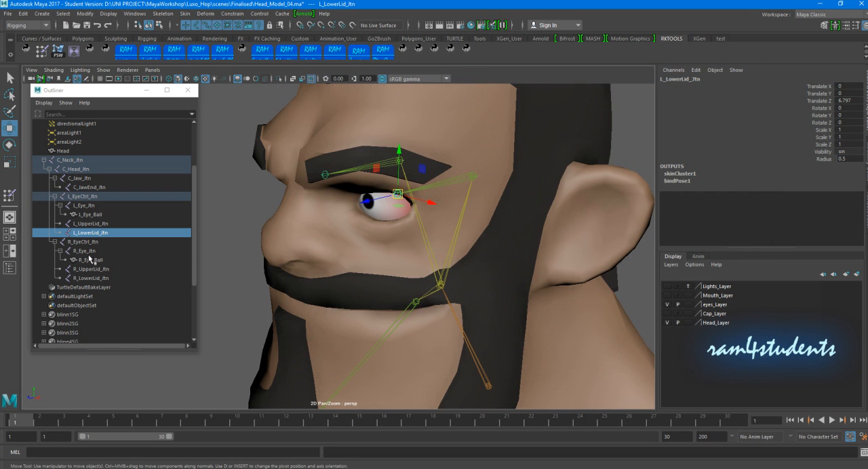
- Select L_EyeCtrl_Jtn, L_Eye_Jtn, L_UpperLid_Jtn and L_LowerLid_Jtn in that order and run Eye Rig on them from the Ram Eye Rig Tool
{"action": "left_click", "coordinate": [91, 197]}
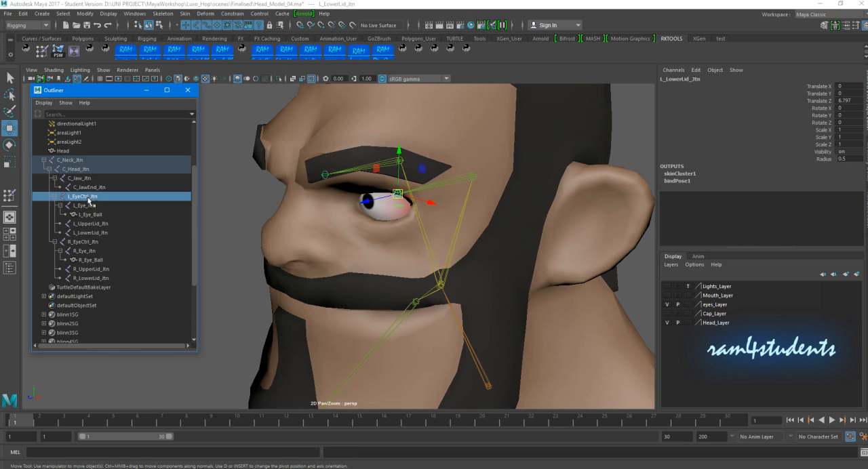
{"action": "left_click", "coordinate": [92, 207], "text": "ctrl"}
{"action": "left_click", "coordinate": [95, 224], "text": "ctrl"}
{"action": "left_click", "coordinate": [95, 234], "text": "ctrl"}
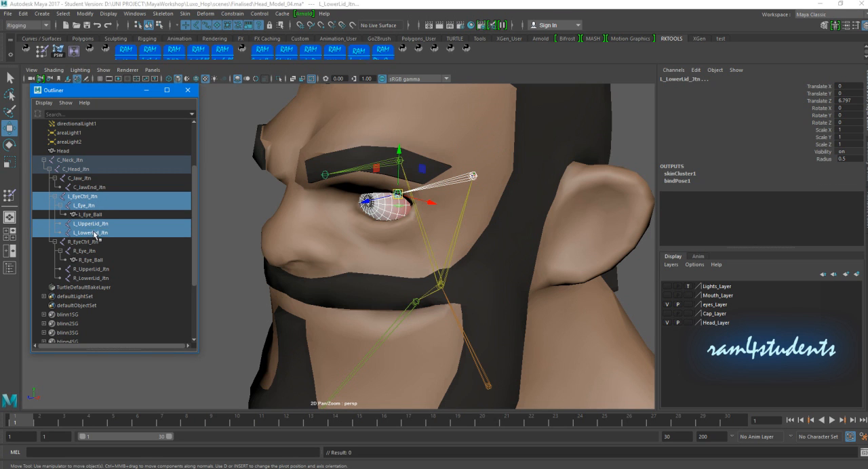
{"action": "left_click", "coordinate": [450, 49]}
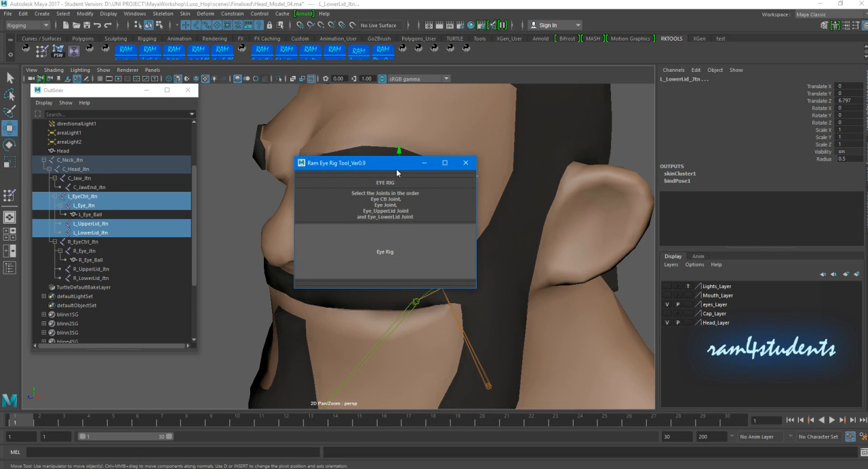
{"action": "left_click", "coordinate": [567, 238]}
- Try moving the left eye's aim locator to test how the eye and lids follow, and undo the move
{"action": "right_click_drag", "start_coordinate": [395, 236], "coordinate": [329, 238], "text": "alt"}
{"action": "left_click_drag", "start_coordinate": [329, 238], "coordinate": [395, 207], "text": "alt"}
{"action": "left_click", "coordinate": [473, 227]}
{"action": "left_click", "coordinate": [404, 204]}
{"action": "key", "text": "ctrl+z"}
{"action": "left_click_drag", "start_coordinate": [424, 236], "coordinate": [373, 205], "text": "alt"}
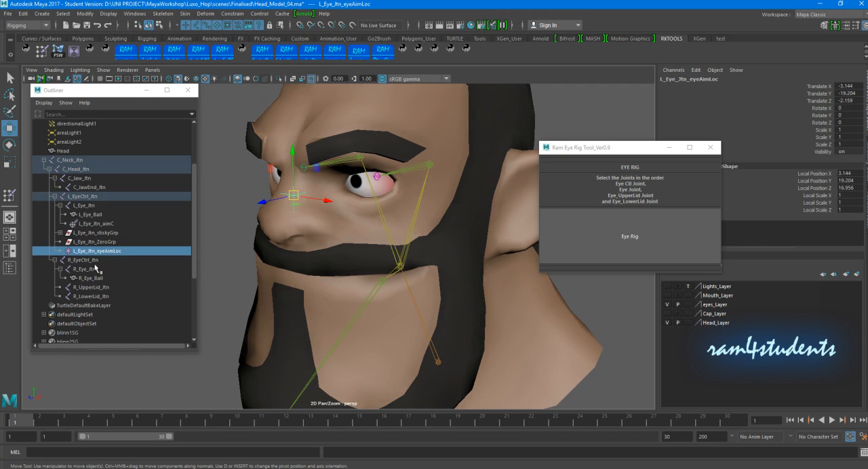
- Inspect the right eye joint's axes and the aimVector setting of the aim constraint in the eye rig script
{"action": "left_click", "coordinate": [87, 271]}
{"action": "left_click_drag", "start_coordinate": [318, 200], "coordinate": [364, 192], "text": "alt"}
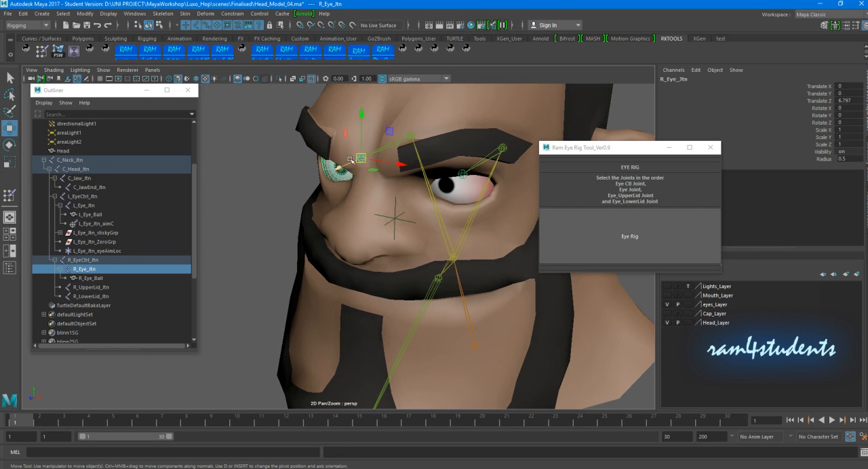
{"action": "right_click", "coordinate": [467, 51]}
{"action": "left_click", "coordinate": [491, 64]}
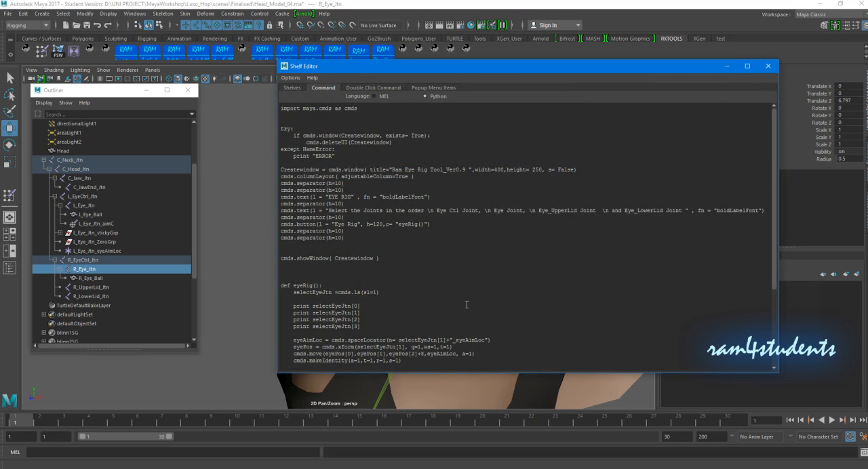
{"action": "scroll", "coordinate": [466, 304], "scroll_direction": "down", "scroll_amount": 5}
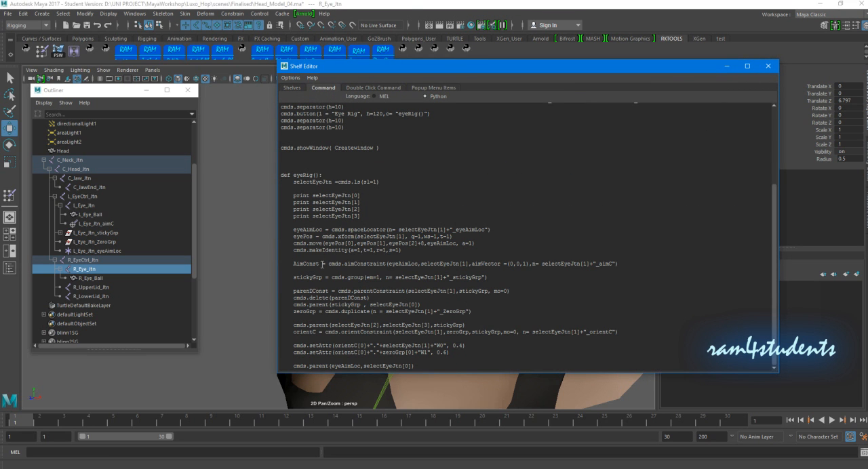
{"action": "left_click_drag", "start_coordinate": [511, 264], "coordinate": [523, 263]}
{"action": "scroll", "coordinate": [533, 280], "scroll_direction": "up", "scroll_amount": 2, "text": "ctrl"}
{"action": "left_click", "coordinate": [544, 306]}
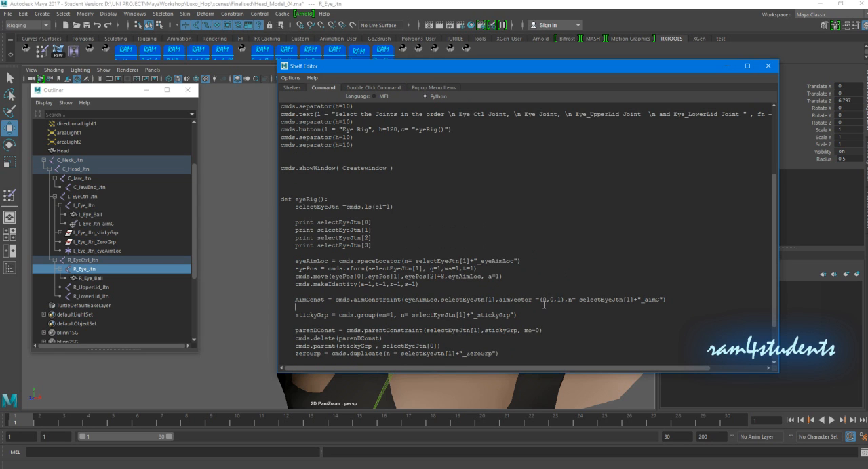
{"action": "left_click", "coordinate": [768, 66]}
- Select R_EyeCtrl_Jtn, R_Eye_Jtn, R_UpperLid_Jtn and R_LowerLid_Jtn in that order and run Eye Rig on them
{"action": "left_click_drag", "start_coordinate": [577, 149], "coordinate": [608, 136]}
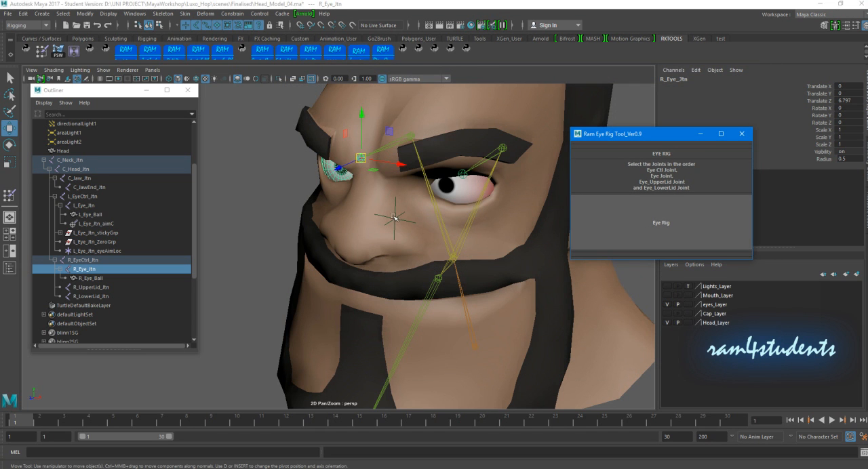
{"action": "scroll", "coordinate": [394, 218], "scroll_direction": "down", "scroll_amount": 3}
{"action": "left_click_drag", "start_coordinate": [394, 218], "coordinate": [371, 204], "text": "alt"}
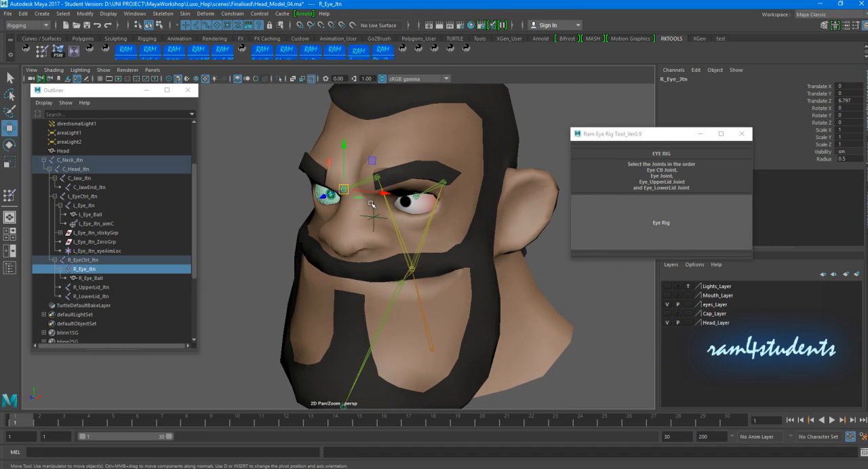
{"action": "left_click", "coordinate": [76, 261]}
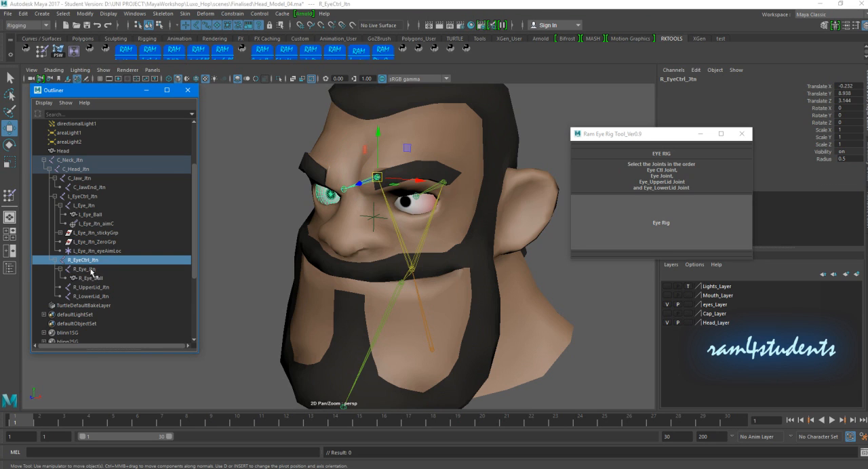
{"action": "left_click", "coordinate": [92, 270], "text": "ctrl"}
{"action": "left_click", "coordinate": [103, 288], "text": "ctrl"}
{"action": "left_click", "coordinate": [114, 298], "text": "ctrl"}
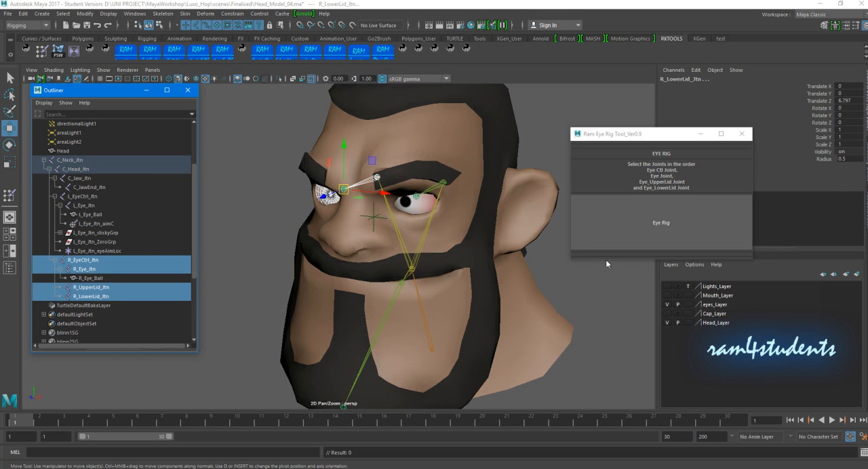
{"action": "left_click", "coordinate": [626, 218]}
- Try moving the right eye's aim locator, undo the move, and select the left eye's aim locator
{"action": "mouse_move", "coordinate": [293, 208]}
{"action": "left_mouse_down"}
{"action": "mouse_move", "coordinate": [303, 219]}
{"action": "mouse_move", "coordinate": [282, 222]}
{"action": "mouse_move", "coordinate": [285, 211]}
{"action": "left_mouse_up"}
{"action": "key", "text": "ctrl+z"}
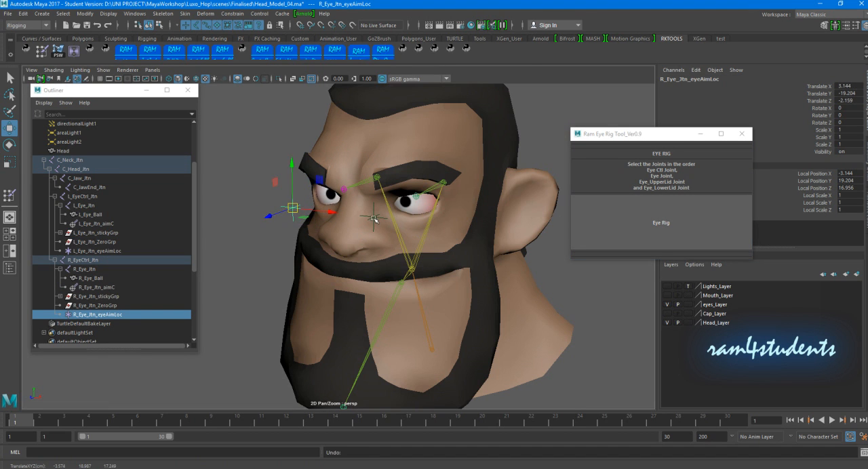
{"action": "left_click", "coordinate": [374, 218]}
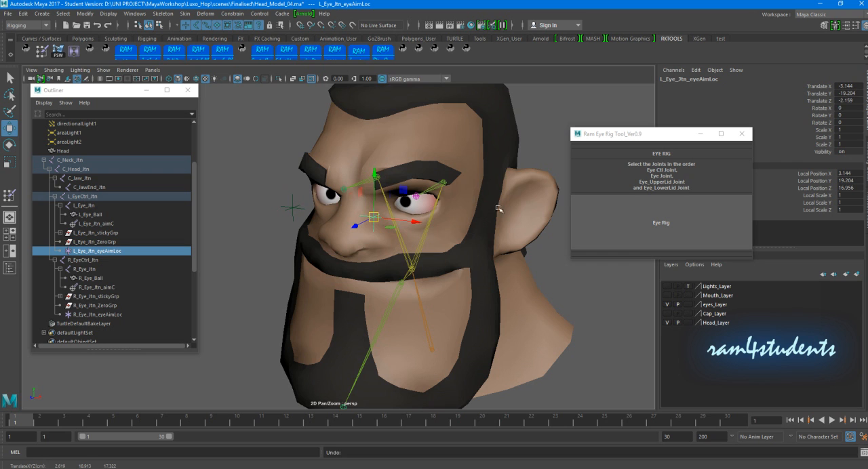
- Close the Ram Eye Rig Tool, clear the selection and minimise the Outliner, facing the head from the front
{"action": "left_click", "coordinate": [742, 134]}
{"action": "left_click_drag", "start_coordinate": [285, 203], "coordinate": [543, 196], "text": "alt"}
{"action": "left_click", "coordinate": [543, 196]}
{"action": "left_click", "coordinate": [146, 89]}
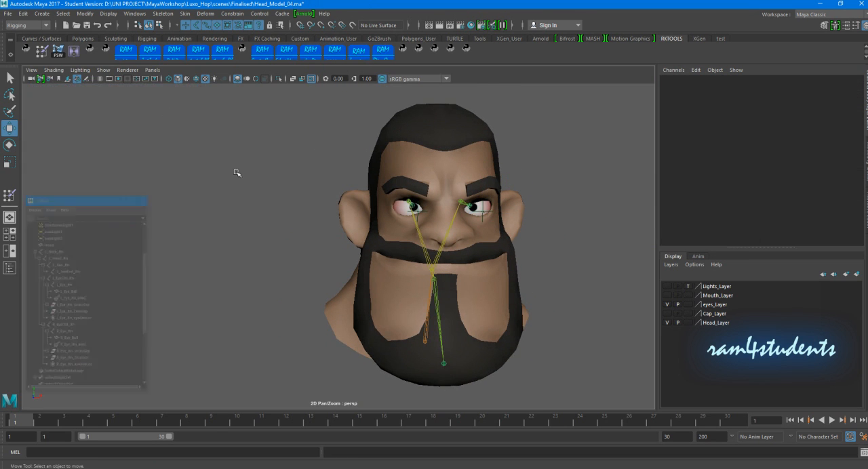
{"action": "left_click_drag", "start_coordinate": [237, 170], "coordinate": [252, 204], "text": "alt"}
{"action": "scroll", "coordinate": [255, 206], "scroll_direction": "up", "scroll_amount": 5}
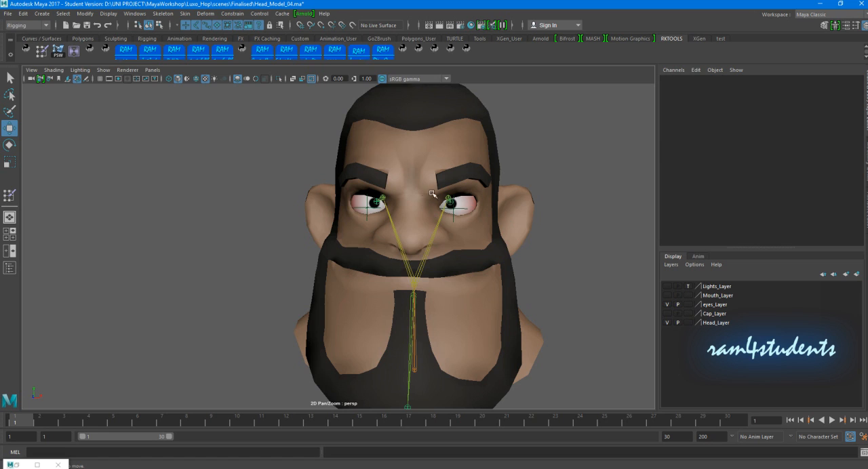
- Try moving both eye aim locators together to test the gaze, undo the moves and clear the selection
{"action": "left_click", "coordinate": [371, 215]}
{"action": "left_click", "coordinate": [456, 206]}
{"action": "left_click_drag", "start_coordinate": [458, 209], "coordinate": [401, 222]}
{"action": "key", "text": "ctrl+z"}
{"action": "key", "text": "ctrl+z"}
{"action": "key", "text": "ctrl+z"}
{"action": "key", "text": "ctrl+z"}
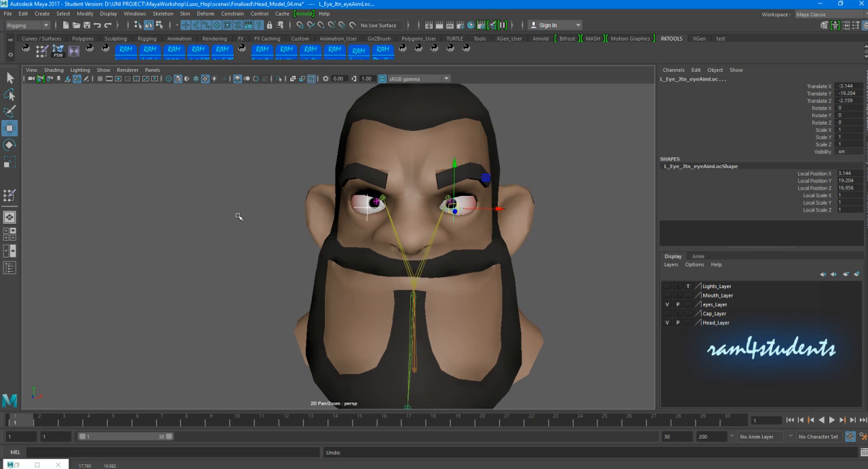
{"action": "left_click", "coordinate": [238, 216]}
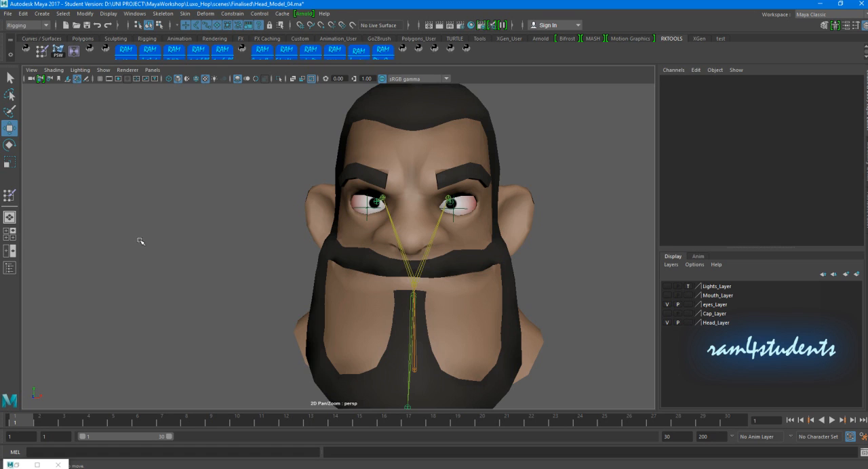
- Switch to the front orthographic view with empty space beside the head for building controls
{"action": "key", "text": "space"}
{"action": "key", "text": "space"}
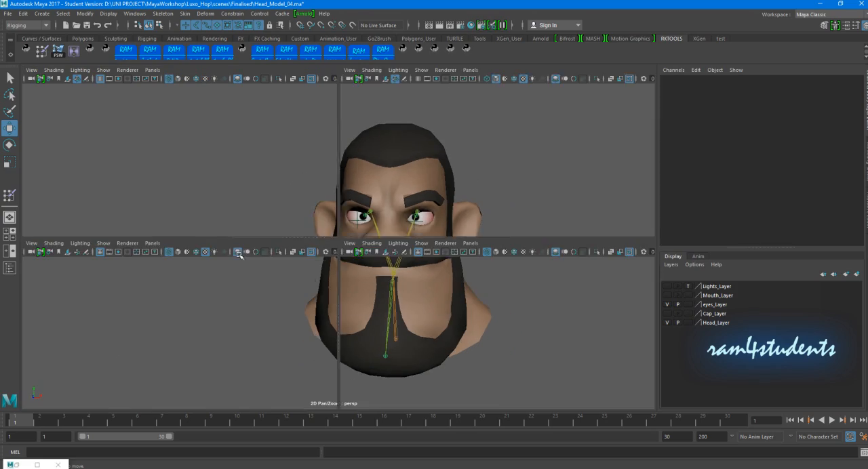
{"action": "scroll", "coordinate": [292, 266], "scroll_direction": "down", "scroll_amount": 3}
{"action": "middle_click_drag", "start_coordinate": [292, 266], "coordinate": [545, 255], "text": "alt"}
{"action": "scroll", "coordinate": [545, 255], "scroll_direction": "up", "scroll_amount": 3}
{"action": "middle_click_drag", "start_coordinate": [423, 251], "coordinate": [195, 176], "text": "alt"}
{"action": "scroll", "coordinate": [192, 208], "scroll_direction": "down", "scroll_amount": 5}
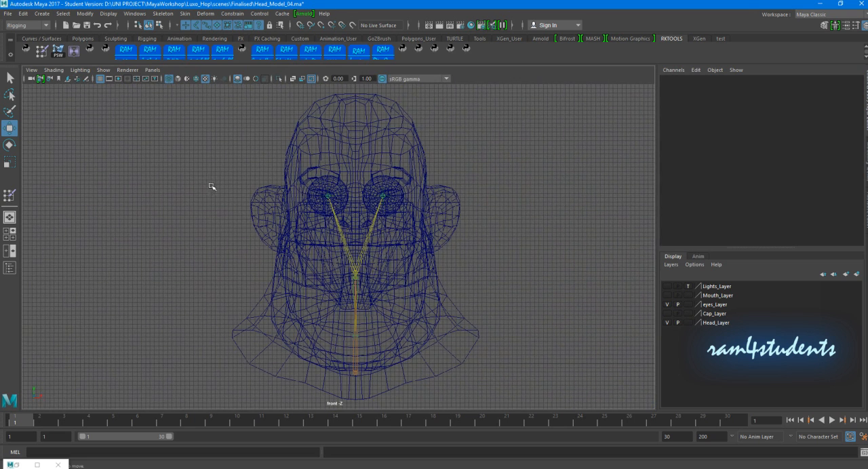
{"action": "middle_click_drag", "start_coordinate": [223, 234], "coordinate": [369, 234], "text": "alt"}
- Create a NURBS circle and move it into the empty space beside the head, at about X -25.617, Y 11.662, Z 6.301
{"action": "left_click", "coordinate": [41, 38]}
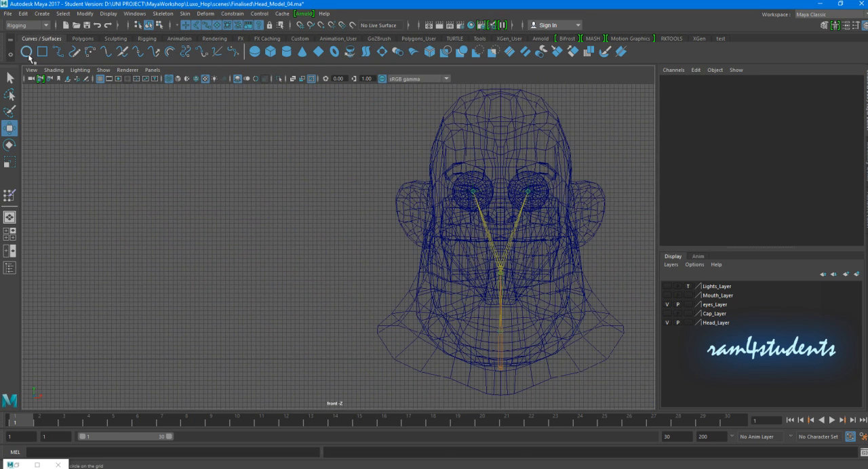
{"action": "left_click", "coordinate": [26, 52]}
{"action": "key", "text": "c"}
{"action": "left_click_drag", "start_coordinate": [503, 360], "coordinate": [274, 218]}
{"action": "left_click_drag", "start_coordinate": [500, 359], "coordinate": [275, 256]}
{"action": "right_click_drag", "start_coordinate": [240, 250], "coordinate": [370, 257], "text": "alt"}
{"action": "middle_click_drag", "start_coordinate": [213, 288], "coordinate": [195, 232], "text": "alt"}
- Turn the NURBS circle into a four-sided shape by changing its degree and number of sections
{"action": "double_click", "coordinate": [27, 52]}
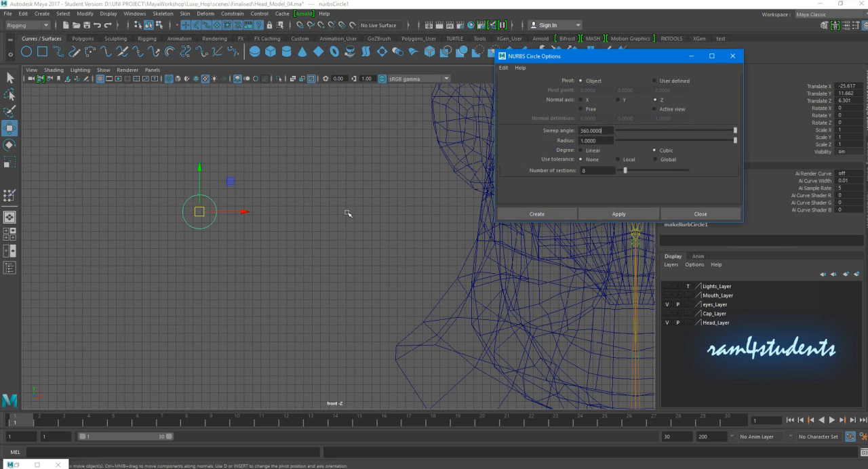
{"action": "left_click", "coordinate": [705, 214]}
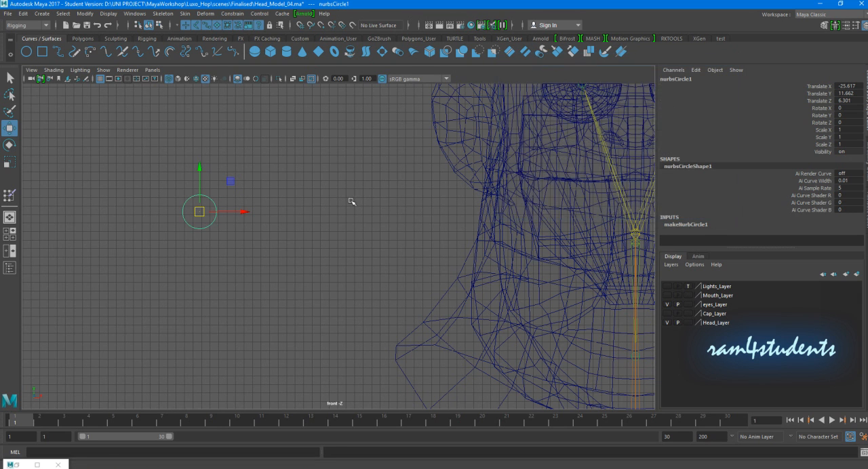
{"action": "scroll", "coordinate": [258, 201], "scroll_direction": "up", "scroll_amount": 1}
{"action": "middle_click_drag", "start_coordinate": [256, 202], "coordinate": [289, 202], "text": "alt"}
{"action": "left_click", "coordinate": [690, 225]}
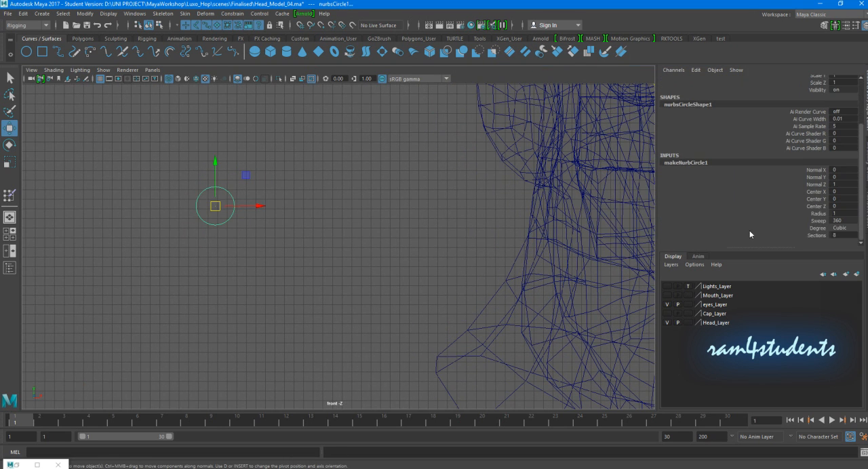
{"action": "double_click", "coordinate": [842, 236]}
{"action": "left_click", "coordinate": [857, 230]}
{"action": "left_click", "coordinate": [849, 236]}
{"action": "left_click", "coordinate": [358, 240]}
- Rotate the four-sided curve 45 degrees around Z to square it up and freeze its transformations
{"action": "left_click_drag", "start_coordinate": [182, 155], "coordinate": [251, 228]}
{"action": "key", "text": "e"}
{"action": "left_click_drag", "start_coordinate": [247, 181], "coordinate": [257, 208]}
{"action": "double_click", "coordinate": [850, 123]}
{"action": "type", "text": "45"}
{"action": "key", "text": "Return"}
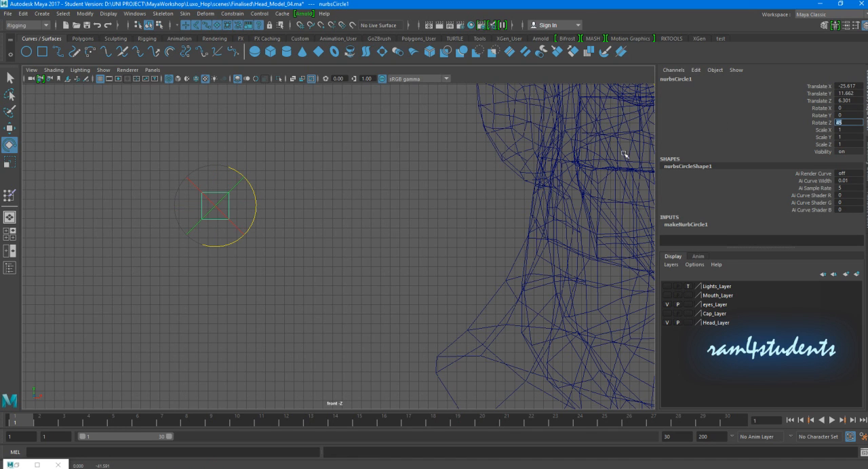
{"action": "left_click", "coordinate": [85, 14]}
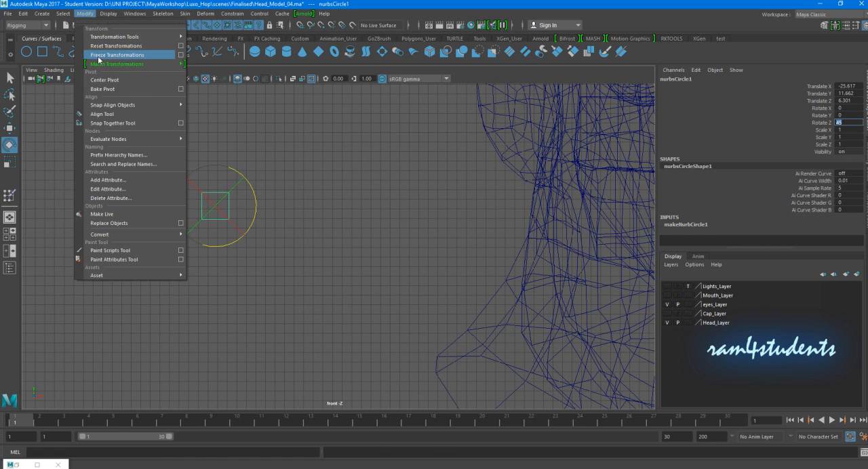
{"action": "left_click", "coordinate": [99, 57]}
- Scale the square into a tall narrow bar, about 0.367 in X and 4.041 in Y, and freeze its transformations
{"action": "key", "text": "r"}
{"action": "left_click_drag", "start_coordinate": [255, 206], "coordinate": [231, 206]}
{"action": "left_click", "coordinate": [215, 165]}
{"action": "middle_click_drag", "start_coordinate": [253, 178], "coordinate": [263, 141]}
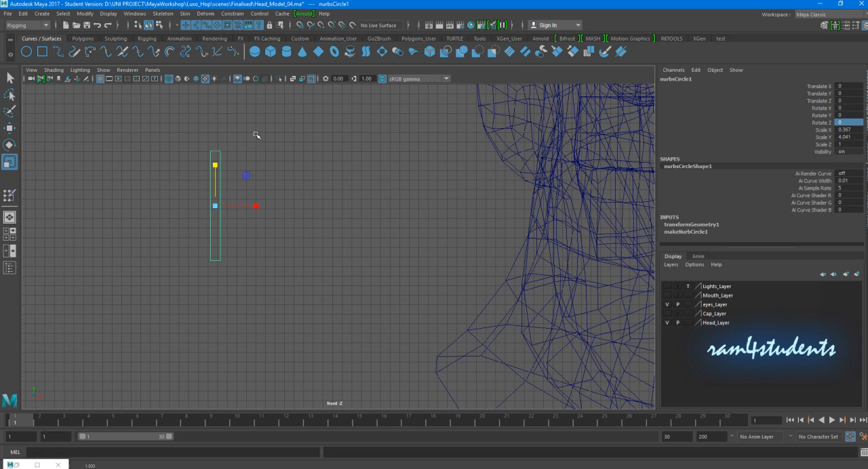
{"action": "left_click", "coordinate": [93, 15]}
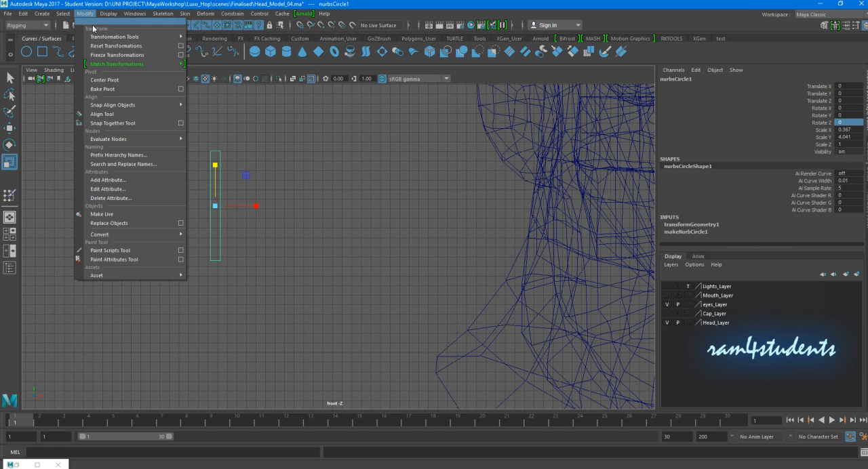
{"action": "left_click", "coordinate": [115, 55]}
- Move the narrow bar beside the head up to eye level, at about Translate X -6.383 and Translate Y 6.838
{"action": "scroll", "coordinate": [253, 196], "scroll_direction": "up", "scroll_amount": 2}
{"action": "middle_click_drag", "start_coordinate": [191, 219], "coordinate": [228, 226], "text": "alt"}
{"action": "key", "text": "w"}
{"action": "left_click_drag", "start_coordinate": [203, 194], "coordinate": [207, 198]}
{"action": "left_click", "coordinate": [255, 196]}
{"action": "left_click_drag", "start_coordinate": [163, 177], "coordinate": [236, 200]}
{"action": "middle_click_drag", "start_coordinate": [276, 201], "coordinate": [200, 193], "text": "alt"}
{"action": "scroll", "coordinate": [256, 195], "scroll_direction": "down", "scroll_amount": 2}
{"action": "middle_click_drag", "start_coordinate": [256, 195], "coordinate": [186, 200], "text": "alt"}
{"action": "scroll", "coordinate": [232, 180], "scroll_direction": "down", "scroll_amount": 3}
{"action": "scroll", "coordinate": [265, 179], "scroll_direction": "down", "scroll_amount": 3}
{"action": "middle_click_drag", "start_coordinate": [451, 155], "coordinate": [437, 191], "text": "alt"}
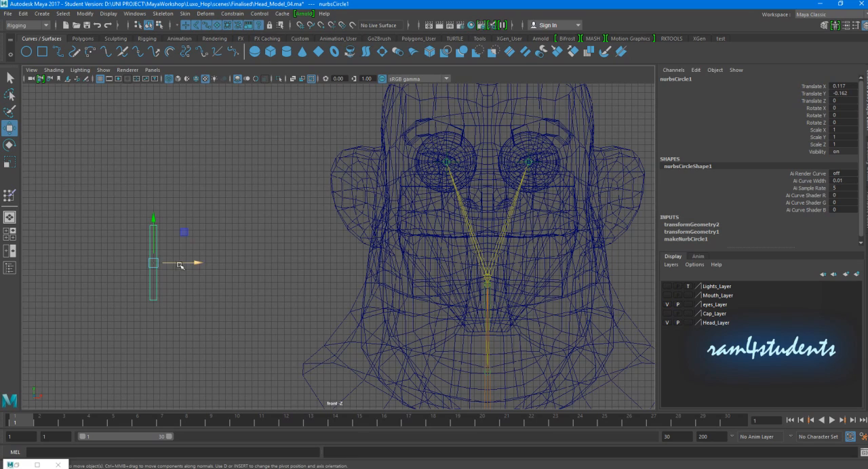
{"action": "middle_click_drag", "start_coordinate": [181, 266], "coordinate": [199, 266], "text": "alt"}
{"action": "left_click_drag", "start_coordinate": [199, 266], "coordinate": [109, 181]}
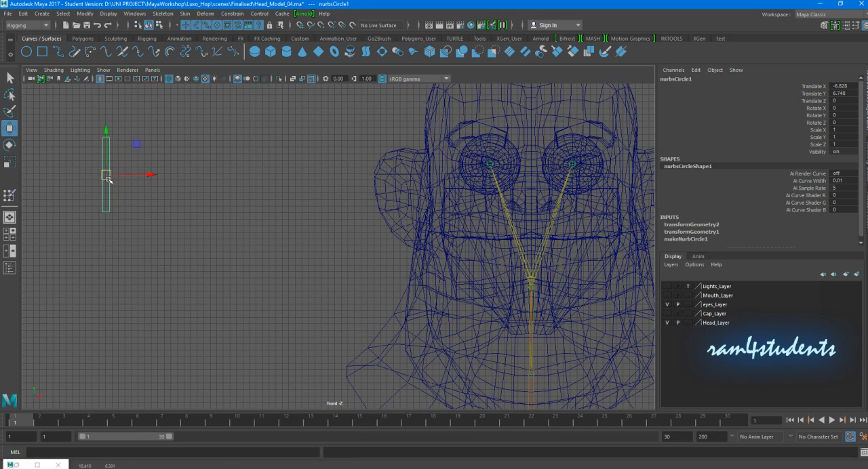
{"action": "middle_click_drag", "start_coordinate": [109, 181], "coordinate": [186, 189], "text": "alt"}
{"action": "mouse_move", "coordinate": [186, 188]}
{"action": "left_mouse_down"}
{"action": "mouse_move", "coordinate": [173, 186]}
{"action": "mouse_move", "coordinate": [192, 186]}
{"action": "left_mouse_up"}
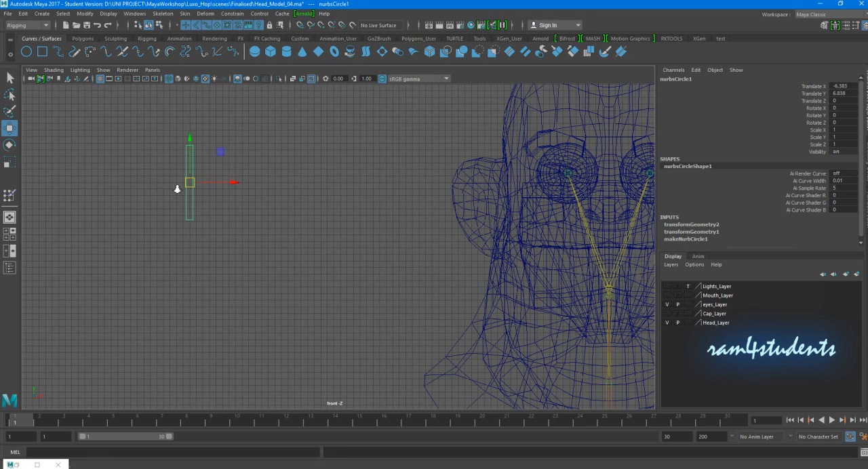
- Freeze the transformations of the narrow bar beside the head
{"action": "scroll", "coordinate": [177, 190], "scroll_direction": "up", "scroll_amount": 5}
{"action": "left_click", "coordinate": [84, 14]}
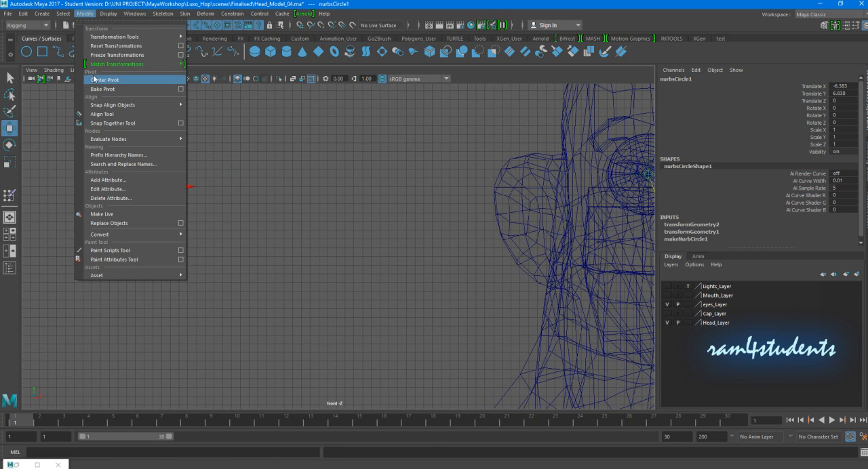
{"action": "left_click", "coordinate": [108, 55]}
{"action": "scroll", "coordinate": [260, 188], "scroll_direction": "down", "scroll_amount": 3}
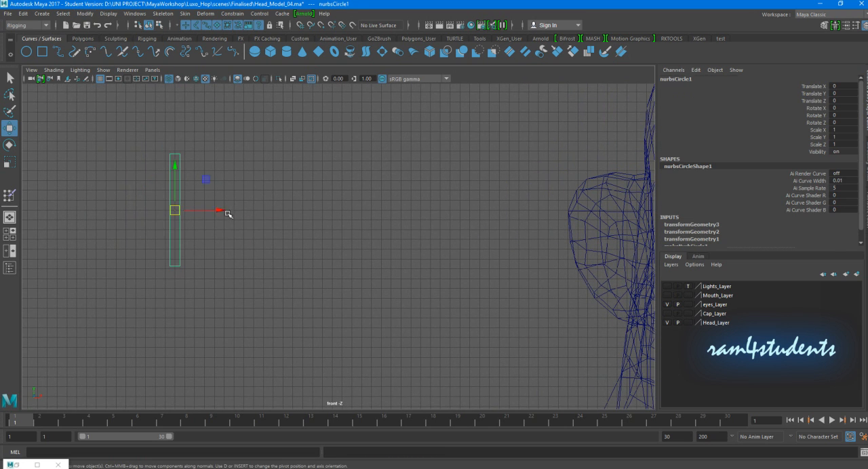
- Duplicate the narrow bar and scale the copy to about 3.211 in X and 0.137 in Y, making a short wide slider
{"action": "key", "text": "ctrl+d"}
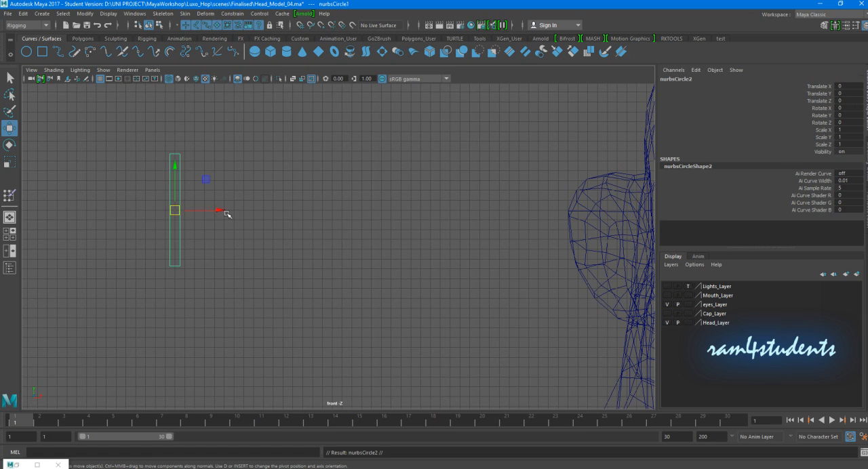
{"action": "key", "text": "r"}
{"action": "mouse_move", "coordinate": [175, 169]}
{"action": "left_mouse_down"}
{"action": "mouse_move", "coordinate": [174, 204]}
{"action": "mouse_move", "coordinate": [300, 210]}
{"action": "mouse_move", "coordinate": [175, 176]}
{"action": "left_mouse_up"}
{"action": "right_click_drag", "start_coordinate": [206, 186], "coordinate": [232, 191], "text": "alt"}
{"action": "scroll", "coordinate": [234, 190], "scroll_direction": "up", "scroll_amount": 2}
{"action": "middle_click_drag", "start_coordinate": [237, 188], "coordinate": [368, 188], "text": "alt"}
- Bring the short slider's lower control points closer together to taper it into a downward-pointing trapezoid
{"action": "scroll", "coordinate": [368, 188], "scroll_direction": "up", "scroll_amount": 2}
{"action": "right_click_drag", "start_coordinate": [237, 193], "coordinate": [156, 192]}
{"action": "left_click_drag", "start_coordinate": [156, 203], "coordinate": [215, 197]}
{"action": "left_click", "coordinate": [242, 170]}
{"action": "right_click_drag", "start_coordinate": [230, 175], "coordinate": [287, 156]}
{"action": "left_click", "coordinate": [287, 156]}
{"action": "left_click", "coordinate": [235, 170]}
{"action": "scroll", "coordinate": [372, 183], "scroll_direction": "down", "scroll_amount": 4}
- Freeze the transformations of the trapezoid slider
{"action": "middle_click_drag", "start_coordinate": [403, 183], "coordinate": [319, 184], "text": "alt"}
{"action": "scroll", "coordinate": [197, 204], "scroll_direction": "down", "scroll_amount": 1}
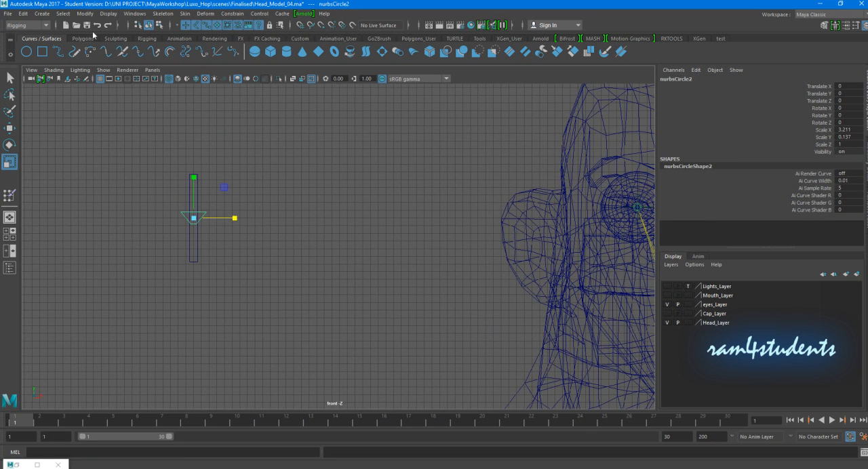
{"action": "left_click", "coordinate": [85, 14]}
{"action": "left_click", "coordinate": [109, 50]}
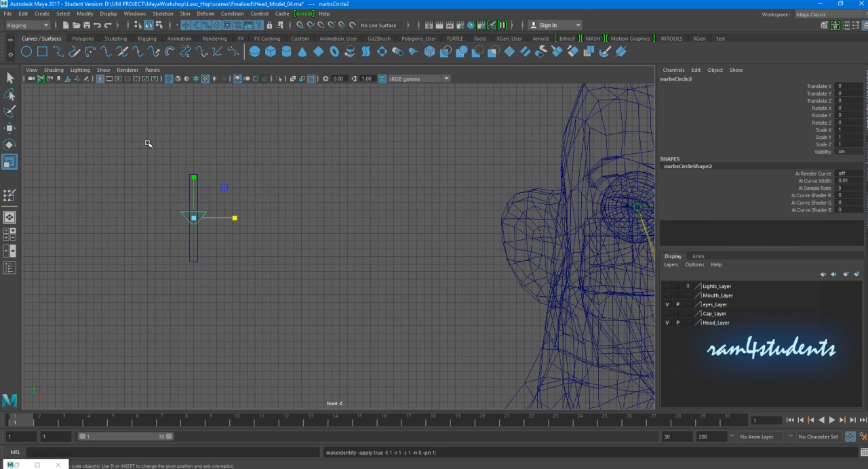
{"action": "left_click_drag", "start_coordinate": [103, 108], "coordinate": [214, 338]}
{"action": "left_click", "coordinate": [263, 261]}
{"action": "middle_click_drag", "start_coordinate": [286, 228], "coordinate": [252, 228], "text": "alt"}
{"action": "left_click_drag", "start_coordinate": [102, 168], "coordinate": [200, 258]}
{"action": "left_click", "coordinate": [214, 245]}
- Move the trapezoid slider up along the bar and set its Translate Y to 3
{"action": "middle_click_drag", "start_coordinate": [248, 252], "coordinate": [148, 219], "text": "alt"}
{"action": "left_click", "coordinate": [139, 208]}
{"action": "key", "text": "w"}
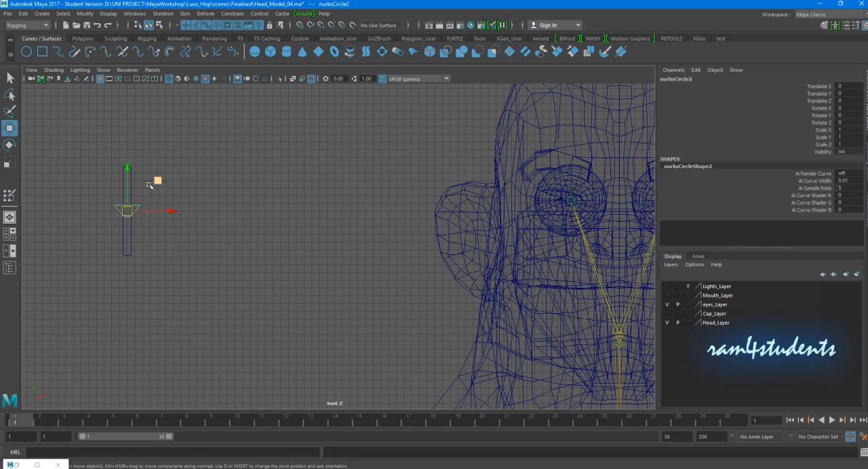
{"action": "left_click_drag", "start_coordinate": [126, 167], "coordinate": [135, 134]}
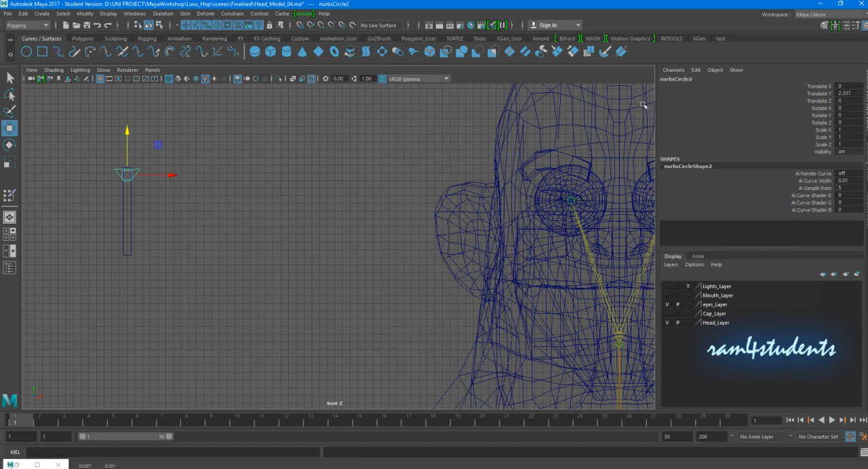
{"action": "mouse_move", "coordinate": [127, 136]}
{"action": "left_mouse_down"}
{"action": "mouse_move", "coordinate": [129, 126]}
{"action": "mouse_move", "coordinate": [126, 213]}
{"action": "mouse_move", "coordinate": [126, 120]}
{"action": "left_mouse_up"}
{"action": "double_click", "coordinate": [851, 93]}
{"action": "type", "text": "3"}
{"action": "key", "text": "Return"}
- Stretch the narrow bar vertically so it reaches the raised trapezoid slider, and freeze the bar's transformations
{"action": "left_click_drag", "start_coordinate": [91, 217], "coordinate": [168, 229]}
{"action": "key", "text": "r"}
{"action": "left_click_drag", "start_coordinate": [128, 172], "coordinate": [147, 176]}
{"action": "left_click", "coordinate": [85, 15]}
{"action": "left_click", "coordinate": [107, 57]}
- Return the trapezoid slider to the middle of the bar by setting its Translate Y to 0
{"action": "left_click", "coordinate": [155, 176]}
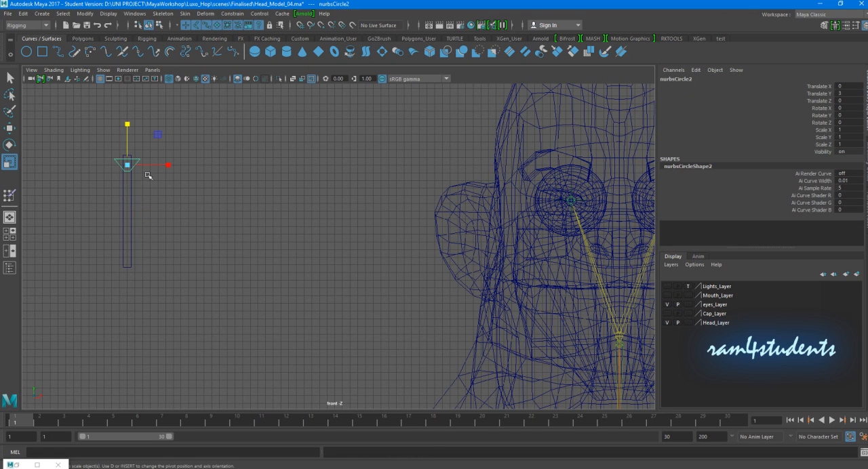
{"action": "key", "text": "w"}
{"action": "left_click", "coordinate": [851, 94]}
{"action": "type", "text": "0"}
{"action": "key", "text": "Return"}
- Delete the construction history of both the bar and the trapezoid slider and freeze their transformations
{"action": "left_click", "coordinate": [287, 272]}
{"action": "left_click_drag", "start_coordinate": [286, 271], "coordinate": [85, 203]}
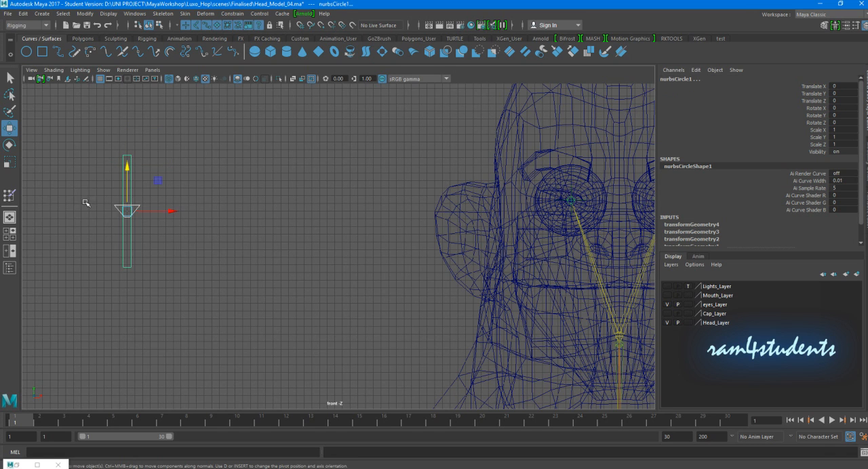
{"action": "left_click", "coordinate": [23, 13]}
{"action": "mouse_move", "coordinate": [41, 116]}
{"action": "left_click", "coordinate": [164, 130]}
{"action": "left_click", "coordinate": [85, 13]}
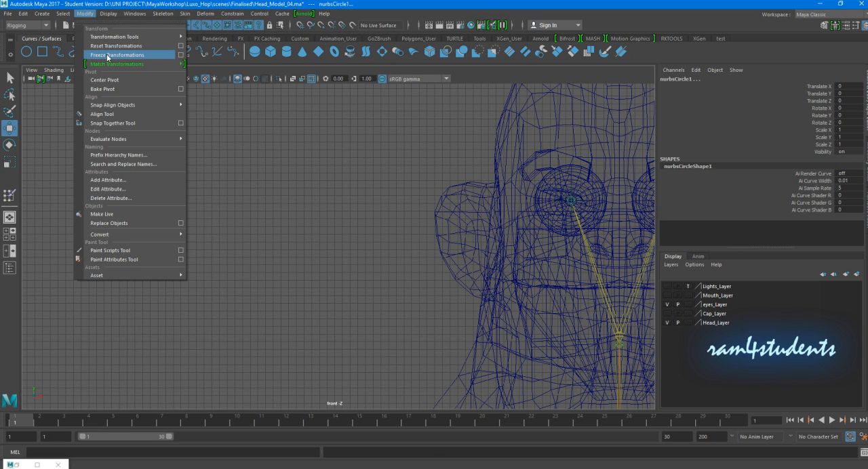
{"action": "left_click", "coordinate": [112, 55]}
- Try moving the trapezoid slider up along the bar and undo the move
{"action": "left_click", "coordinate": [213, 108]}
{"action": "left_click", "coordinate": [140, 209]}
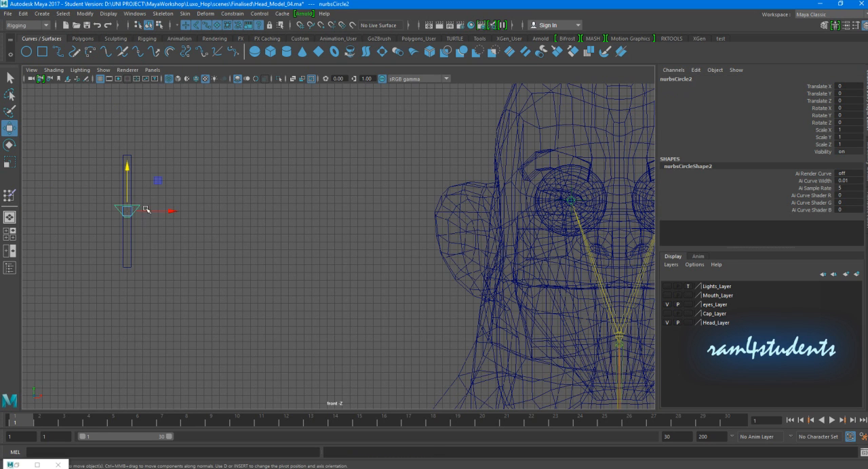
{"action": "left_click_drag", "start_coordinate": [128, 168], "coordinate": [133, 162]}
{"action": "key", "text": "ctrl+z"}
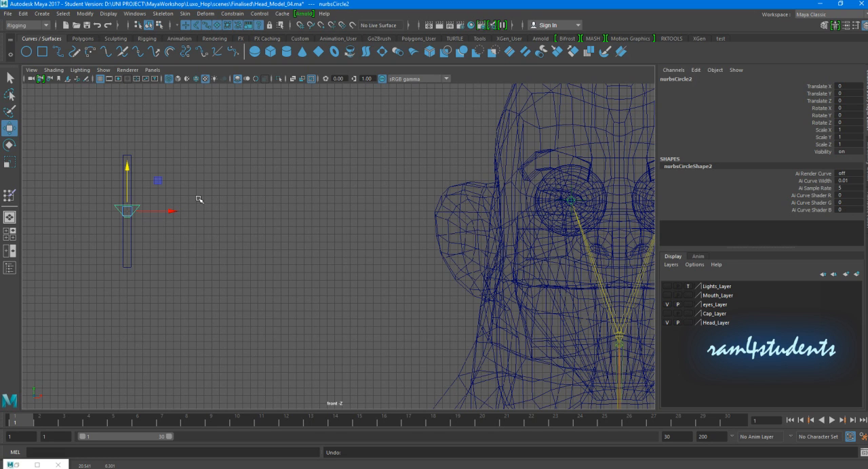
{"action": "left_click", "coordinate": [168, 179]}
{"action": "left_click_drag", "start_coordinate": [94, 142], "coordinate": [142, 168]}
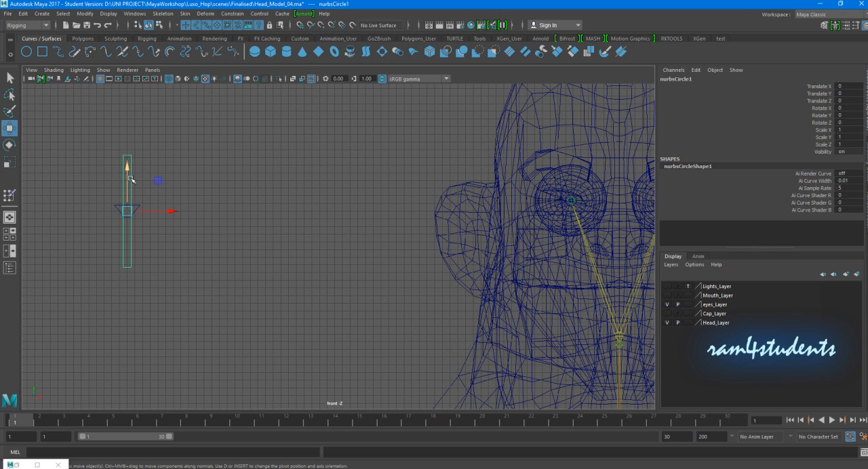
{"action": "left_click", "coordinate": [131, 180]}
{"action": "left_click", "coordinate": [199, 202]}
{"action": "middle_click_drag", "start_coordinate": [72, 198], "coordinate": [143, 199], "text": "alt"}
{"action": "right_click_drag", "start_coordinate": [143, 199], "coordinate": [209, 200], "text": "alt"}
{"action": "middle_click_drag", "start_coordinate": [207, 200], "coordinate": [205, 220], "text": "alt"}
{"action": "left_click", "coordinate": [160, 208]}
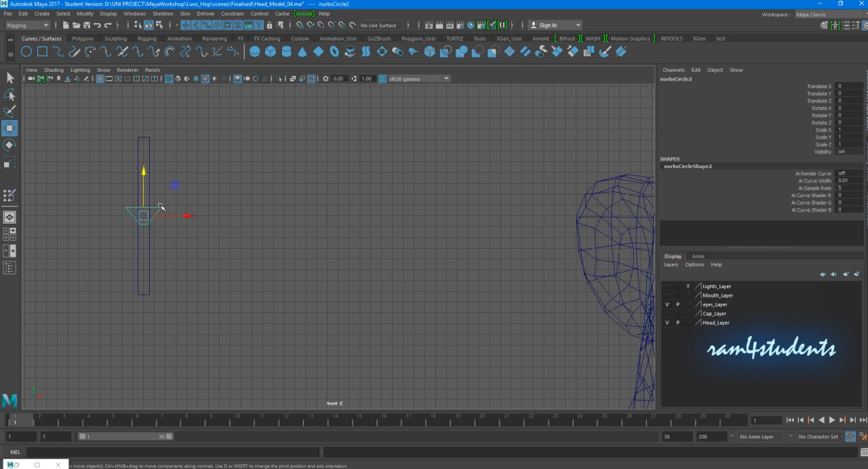
- Create an empty group with nothing selected and move it close to the slider control beside the head
{"action": "left_click", "coordinate": [234, 202]}
{"action": "right_click_drag", "start_coordinate": [293, 173], "coordinate": [297, 213], "text": "alt"}
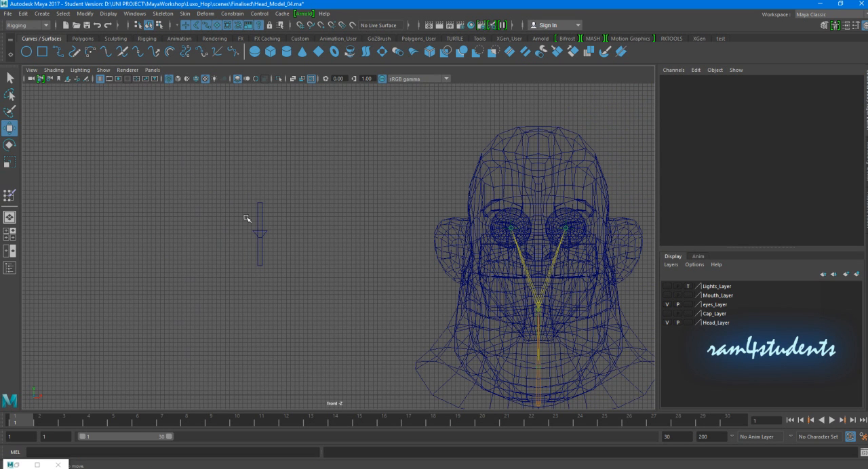
{"action": "key", "text": "ctrl+g"}
{"action": "left_click_drag", "start_coordinate": [540, 394], "coordinate": [276, 200]}
{"action": "right_click_drag", "start_coordinate": [277, 199], "coordinate": [336, 238], "text": "alt"}
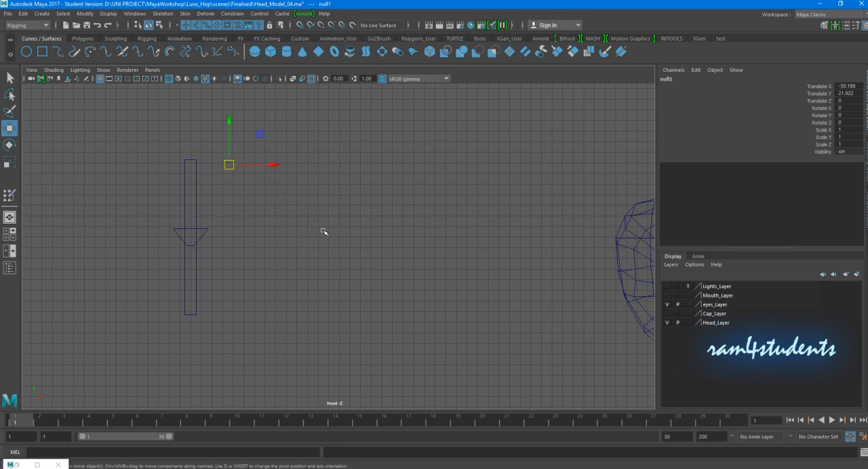
{"action": "right_click_drag", "start_coordinate": [237, 217], "coordinate": [366, 236], "text": "alt"}
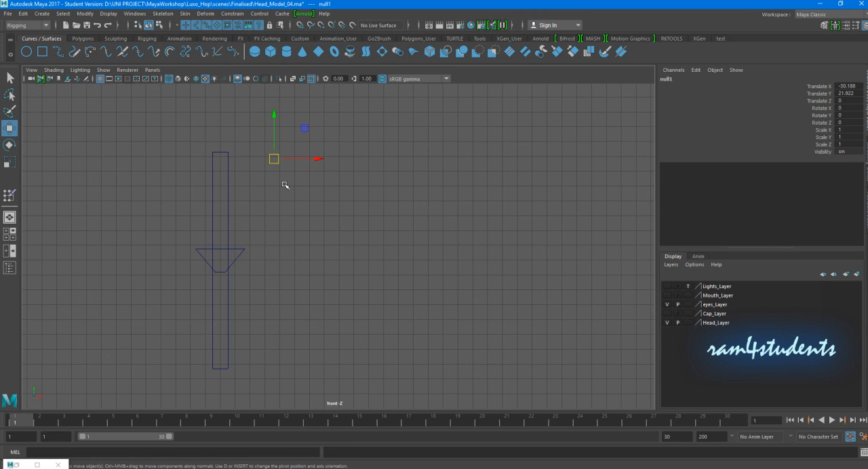
- Snap the empty group to the trapezoid slider's centre at Translate X -32 and Translate Y 18.5, and freeze its transformations
{"action": "key", "text": "v"}
{"action": "left_click_drag", "start_coordinate": [274, 160], "coordinate": [220, 259]}
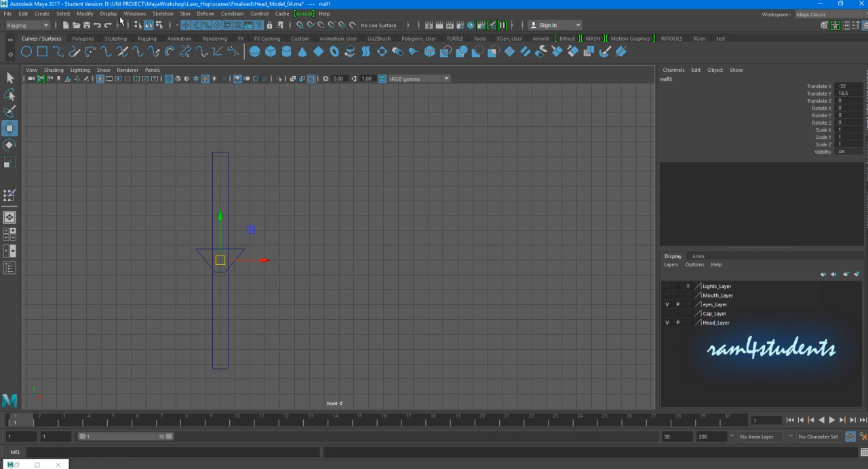
{"action": "left_click", "coordinate": [85, 13]}
{"action": "left_click", "coordinate": [101, 55]}
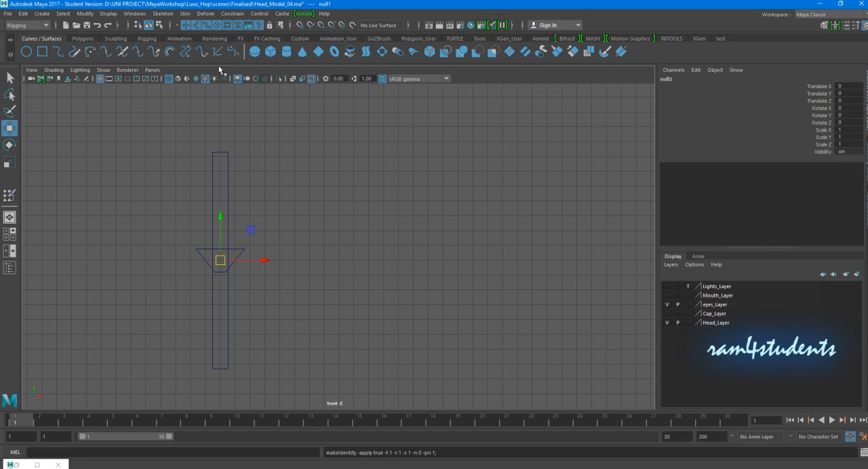
- Open the Outliner beside the slider control, with the new curves and the empty group in its list
{"action": "left_click", "coordinate": [134, 13]}
{"action": "left_click", "coordinate": [148, 113]}
{"action": "left_click_drag", "start_coordinate": [231, 95], "coordinate": [463, 87]}
{"action": "left_click_drag", "start_coordinate": [565, 243], "coordinate": [545, 398]}
{"action": "scroll", "coordinate": [452, 267], "scroll_direction": "down", "scroll_amount": 1}
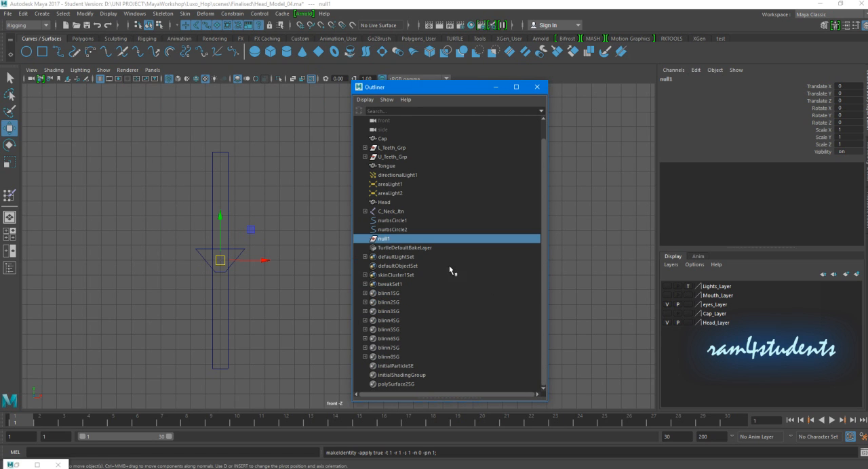
- Rename the trapezoid slider curve with a name starting with the prefix R_
{"action": "left_click", "coordinate": [260, 227]}
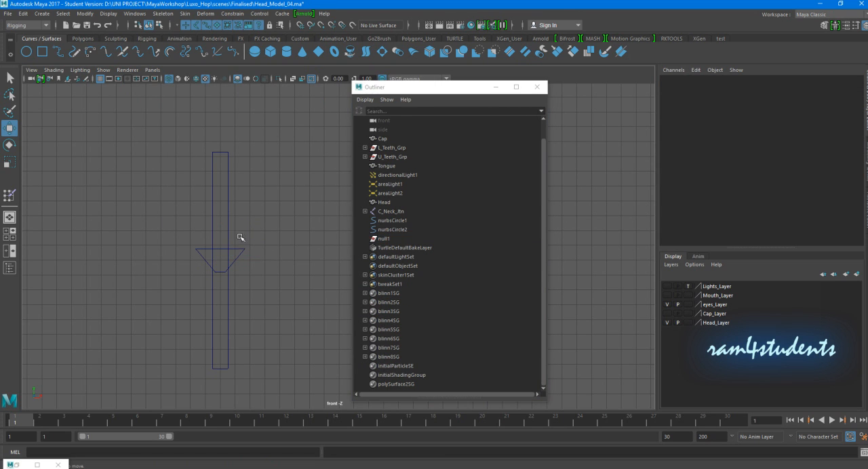
{"action": "left_click", "coordinate": [239, 252]}
{"action": "double_click", "coordinate": [407, 231]}
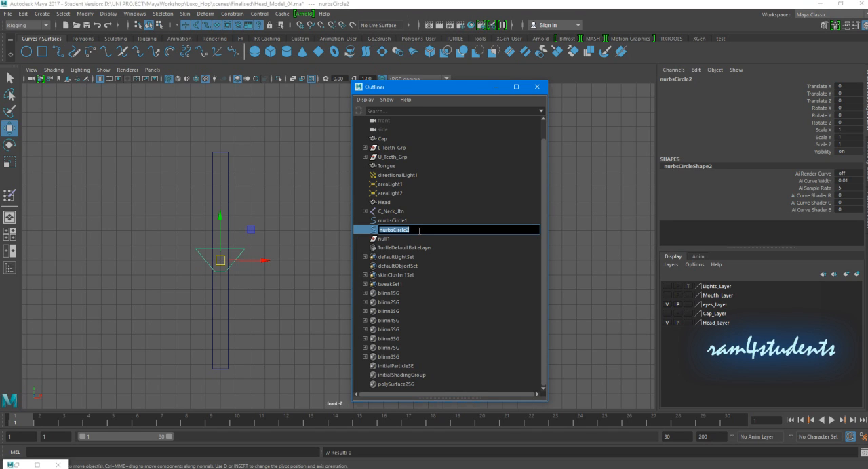
{"action": "type", "text": "R_Eye_UpperLid_Ctrl"}
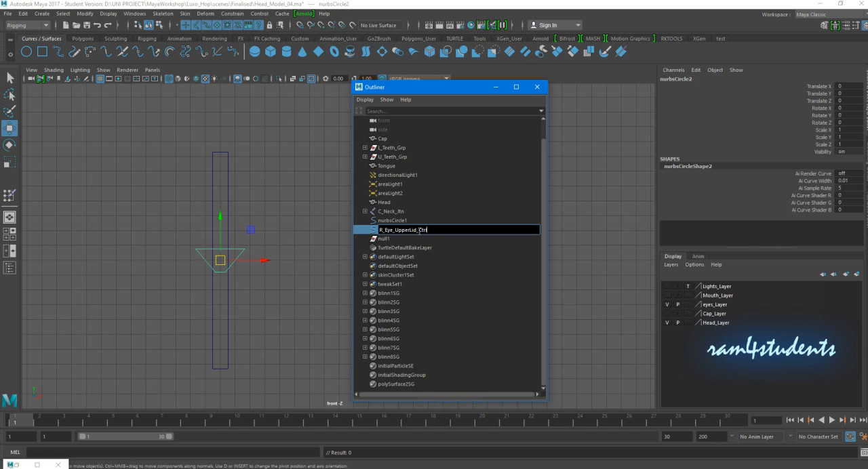
- Rename the empty group null1 as R_Eye_UpperLid_Grp
{"action": "left_click", "coordinate": [389, 241]}
{"action": "double_click", "coordinate": [388, 240]}
{"action": "type", "text": "R_Eye_UpperLid_Ctrl"}
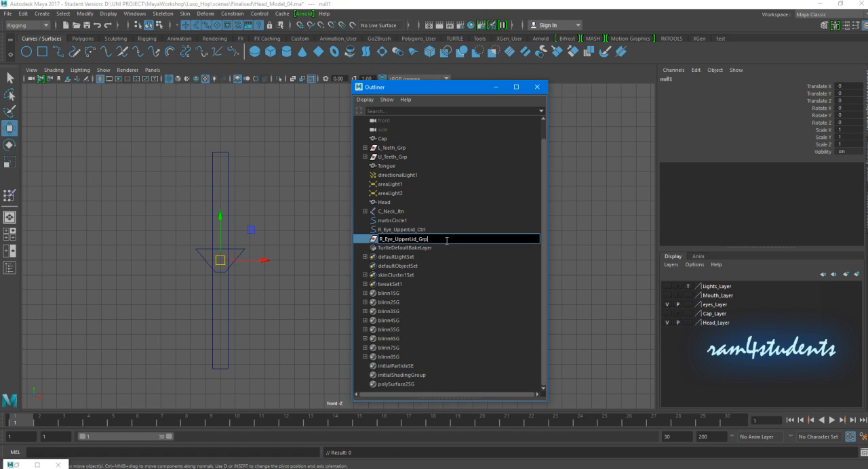
{"action": "type", "text": "Grp"}
{"action": "key", "text": "Return"}
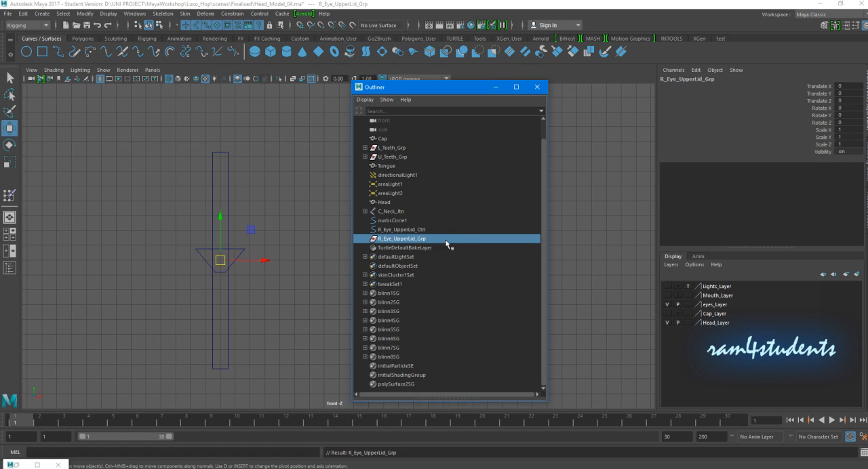
- Parent the R_Eye_UpperLid_Ctrl curve under R_Eye_UpperLid_Grp and expand the group
{"action": "left_click", "coordinate": [410, 230]}
{"action": "middle_click_drag", "start_coordinate": [422, 231], "coordinate": [425, 240]}
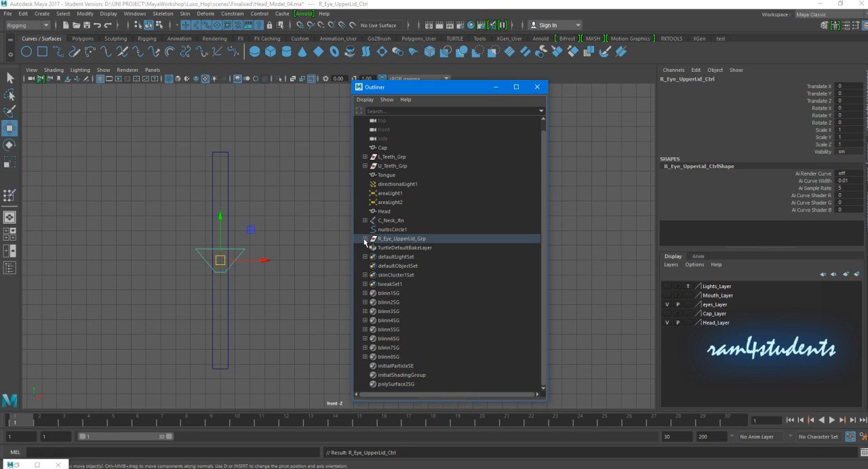
{"action": "left_click", "coordinate": [365, 239]}
{"action": "left_click", "coordinate": [265, 268]}
{"action": "left_click", "coordinate": [402, 239]}
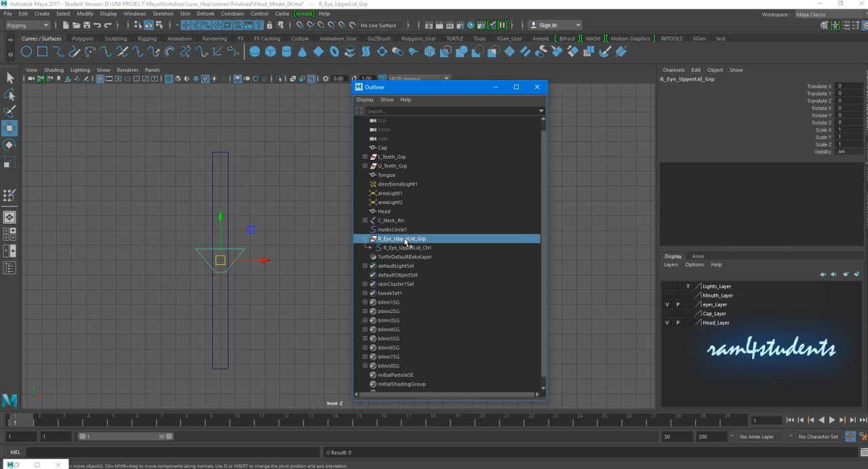
- Rename the tall rectangle curve nurbsCircle1 as R_Eye_MinMax
{"action": "left_click_drag", "start_coordinate": [257, 167], "coordinate": [201, 193]}
{"action": "double_click", "coordinate": [410, 232]}
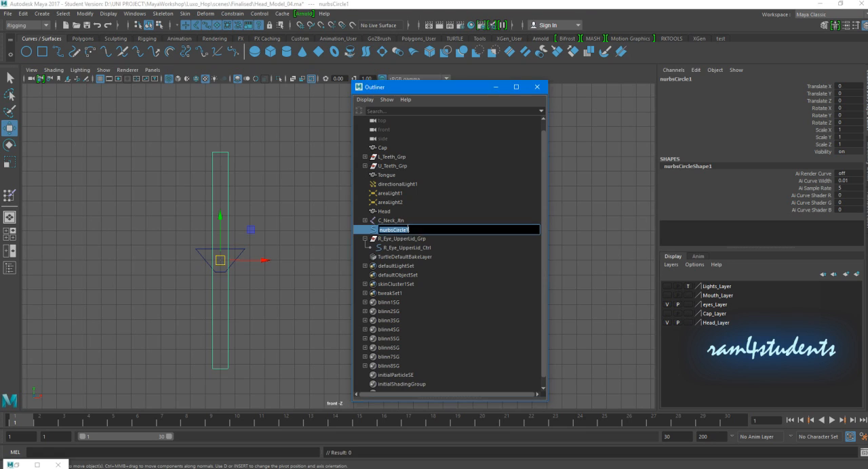
{"action": "type", "text": "R_Eye_UpperLid_Ctrl"}
{"action": "mouse_move", "coordinate": [395, 230]}
{"action": "left_mouse_down"}
{"action": "mouse_move", "coordinate": [451, 231]}
{"action": "mouse_move", "coordinate": [402, 230]}
{"action": "left_mouse_up"}
{"action": "left_click", "coordinate": [427, 232]}
{"action": "type", "text": "Min"}
{"action": "key", "text": "Return"}
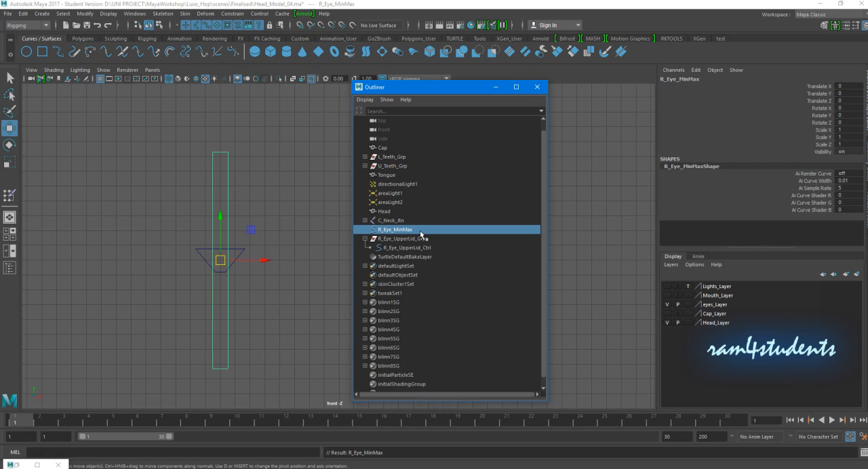
- Parent R_Eye_UpperLid_Grp under the R_Eye_MinMax rectangle
{"action": "left_click", "coordinate": [242, 239]}
{"action": "left_click", "coordinate": [240, 254]}
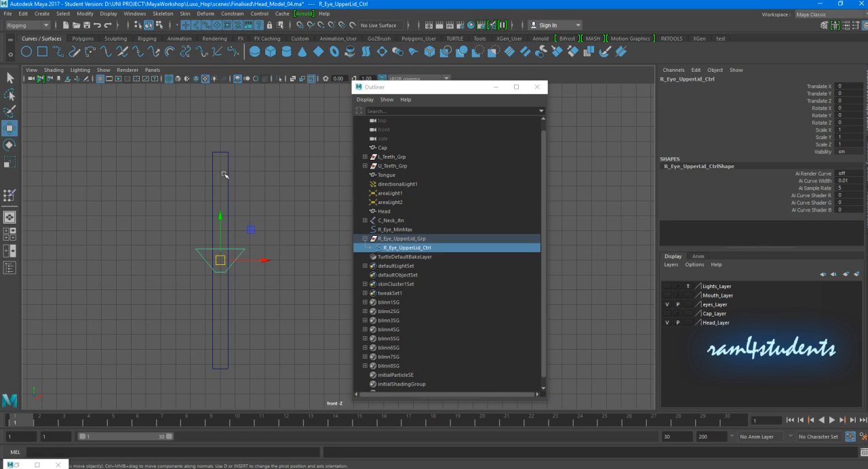
{"action": "left_click", "coordinate": [404, 241]}
{"action": "left_click_drag", "start_coordinate": [404, 243], "coordinate": [411, 232]}
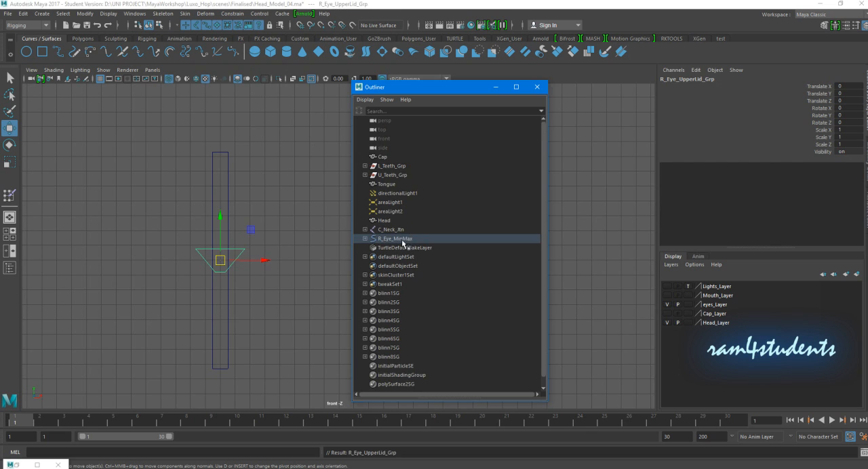
- Test the hierarchy by moving R_Eye_MinMax sideways and the upper-lid control upwards, and return both to 0
{"action": "left_click", "coordinate": [270, 208]}
{"action": "left_click_drag", "start_coordinate": [270, 208], "coordinate": [193, 194]}
{"action": "left_click_drag", "start_coordinate": [264, 261], "coordinate": [212, 272]}
{"action": "left_click", "coordinate": [237, 237]}
{"action": "left_click_drag", "start_coordinate": [192, 238], "coordinate": [216, 181]}
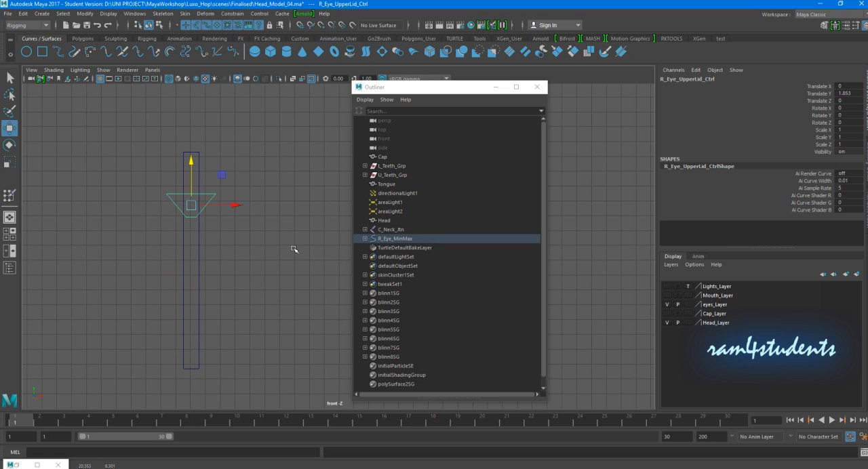
{"action": "key", "text": "ctrl+z"}
{"action": "left_click", "coordinate": [393, 239]}
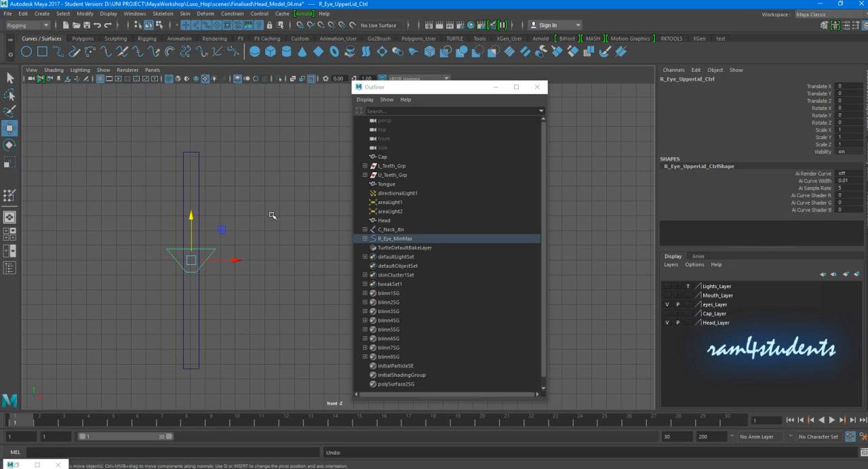
{"action": "double_click", "coordinate": [852, 86]}
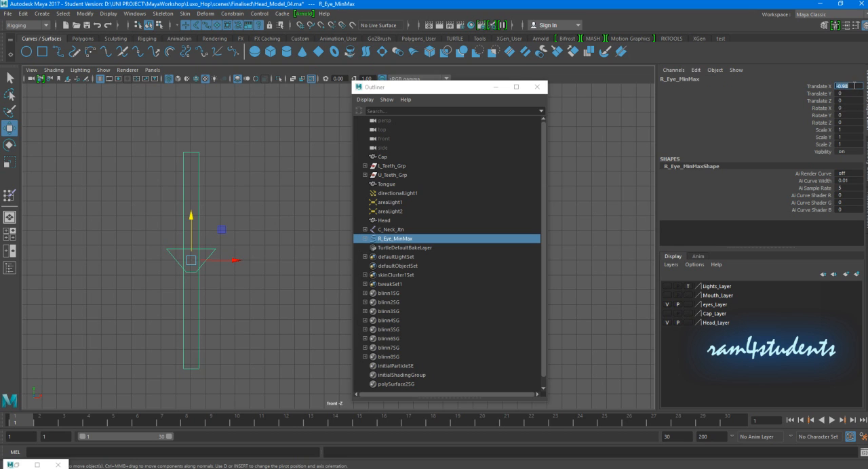
{"action": "type", "text": "0"}
{"action": "key", "text": "Return"}
- Lock and hide every channel of R_Eye_UpperLid_Ctrl except Translate Y
{"action": "scroll", "coordinate": [247, 171], "scroll_direction": "down", "scroll_amount": 1}
{"action": "middle_click_drag", "start_coordinate": [247, 170], "coordinate": [197, 166], "text": "alt"}
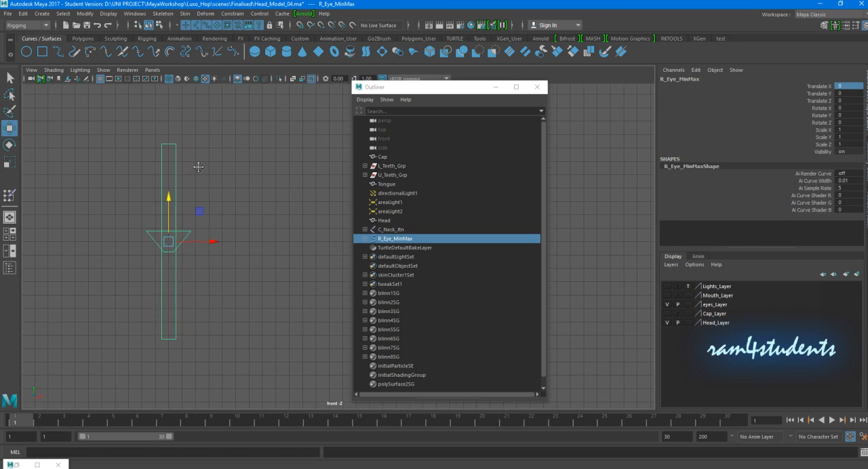
{"action": "left_click", "coordinate": [208, 228]}
{"action": "left_click", "coordinate": [183, 230]}
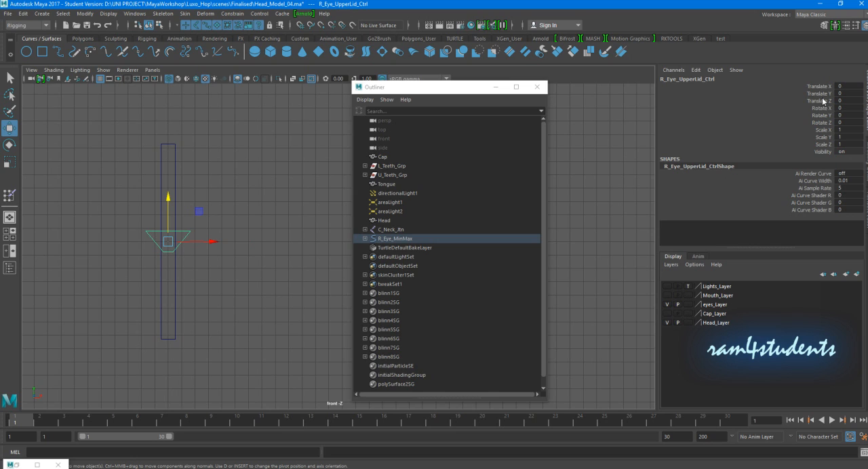
{"action": "left_click", "coordinate": [213, 217]}
{"action": "left_click", "coordinate": [185, 238]}
{"action": "left_click_drag", "start_coordinate": [821, 89], "coordinate": [821, 156]}
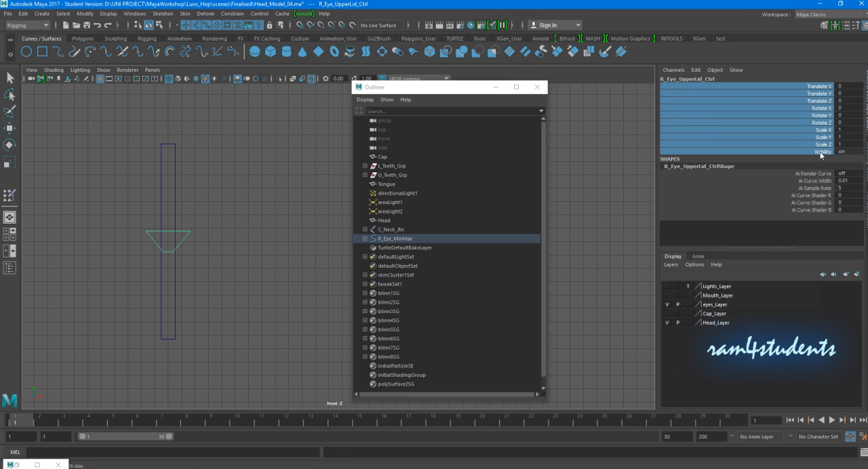
{"action": "left_click", "coordinate": [814, 95], "text": "ctrl"}
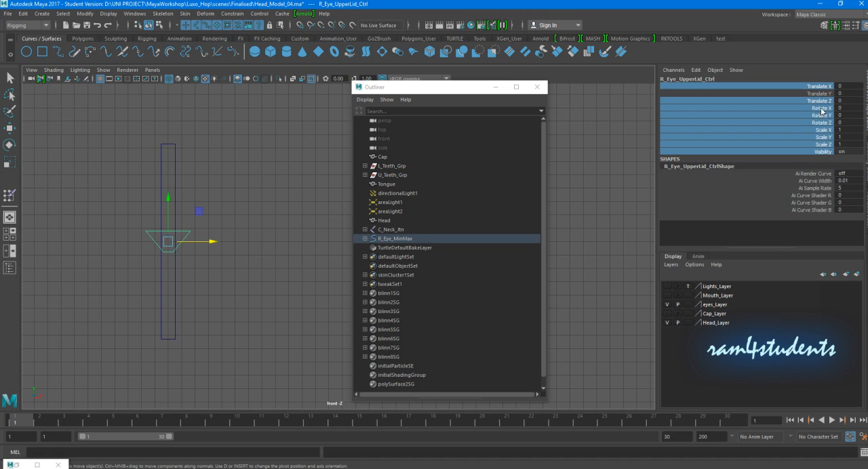
{"action": "right_click", "coordinate": [822, 110]}
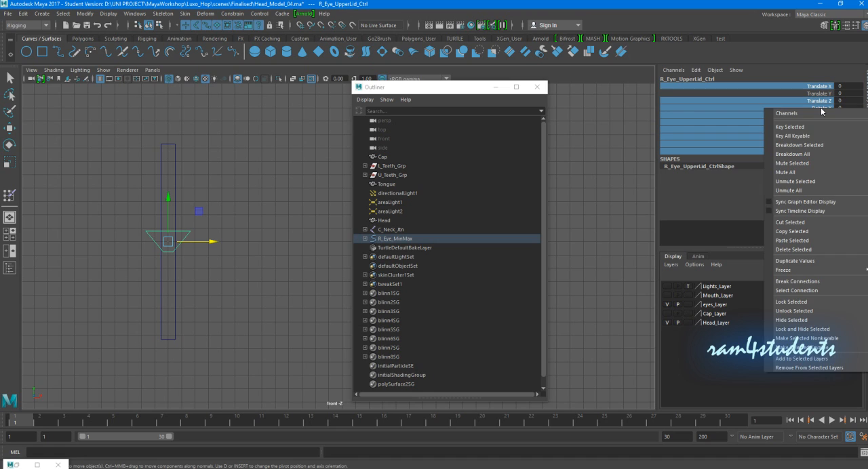
{"action": "left_click", "coordinate": [794, 332]}
- Test-move R_Eye_UpperLid_Ctrl vertically and reset its Translate Y to 0
{"action": "left_click", "coordinate": [206, 224]}
{"action": "left_click", "coordinate": [185, 231]}
{"action": "left_click_drag", "start_coordinate": [171, 191], "coordinate": [170, 169]}
{"action": "double_click", "coordinate": [855, 86]}
{"action": "type", "text": "0"}
{"action": "key", "text": "Return"}
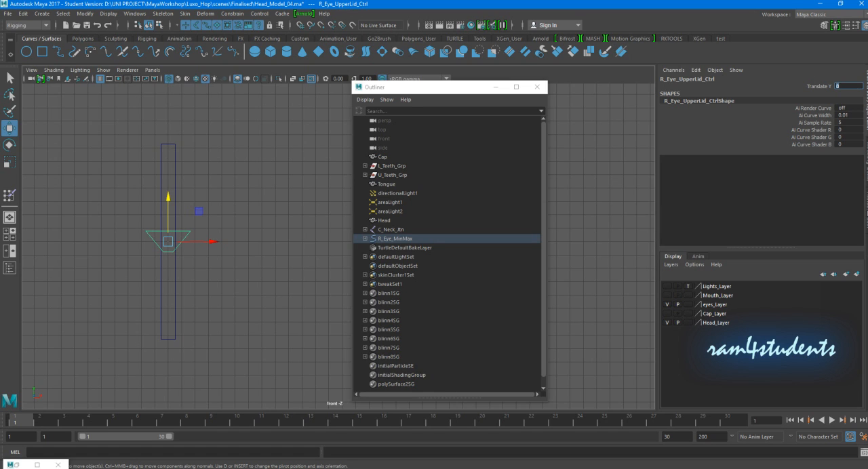
- Enable both the minimum and maximum Translate Y limits in the transform's limit information for R_Eye_UpperLid_Ctrl
{"action": "key", "text": "ctrl+a"}
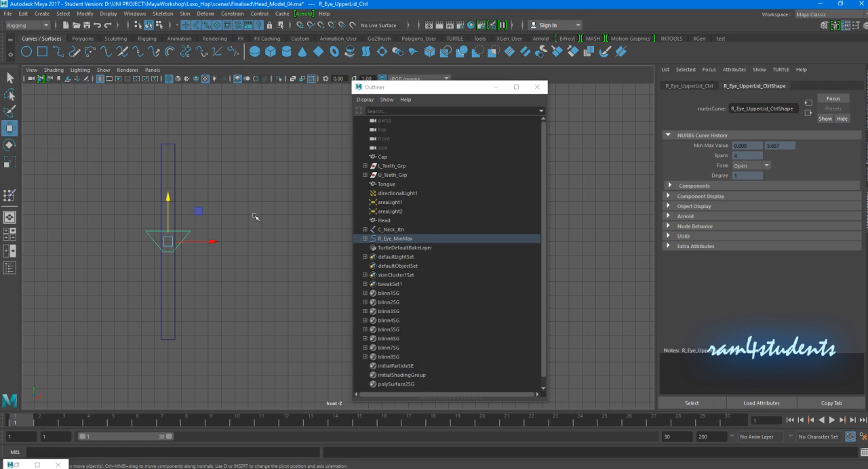
{"action": "left_click", "coordinate": [676, 86]}
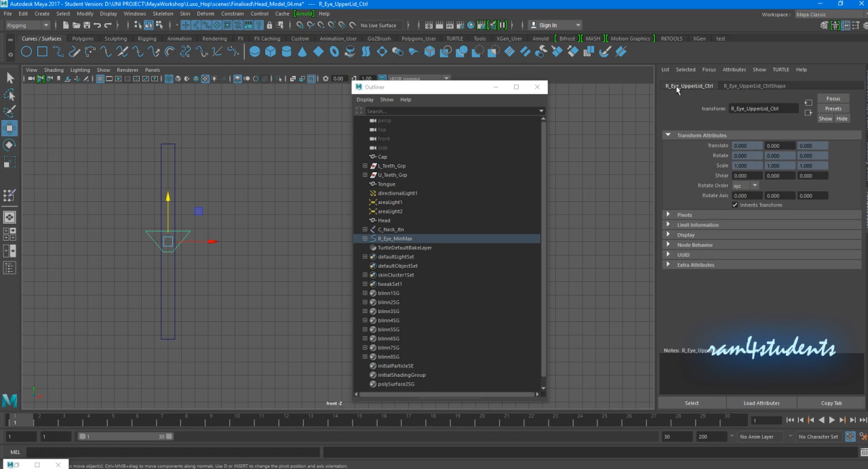
{"action": "left_click", "coordinate": [704, 228]}
{"action": "left_click", "coordinate": [691, 236]}
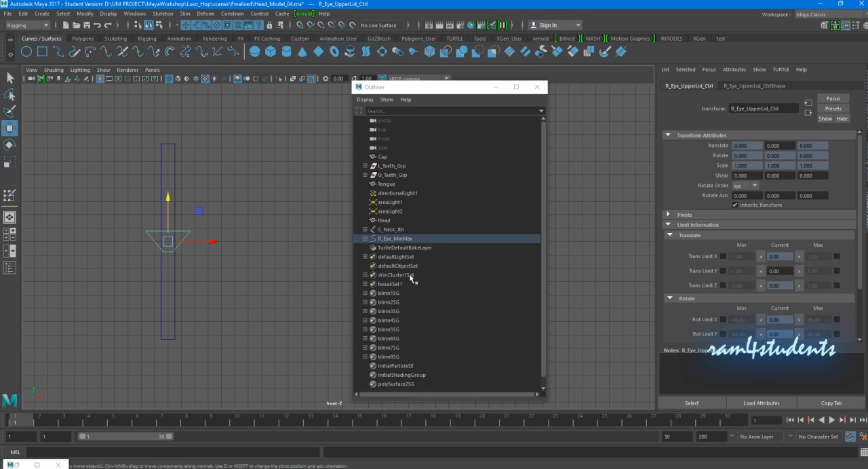
{"action": "left_click", "coordinate": [723, 270]}
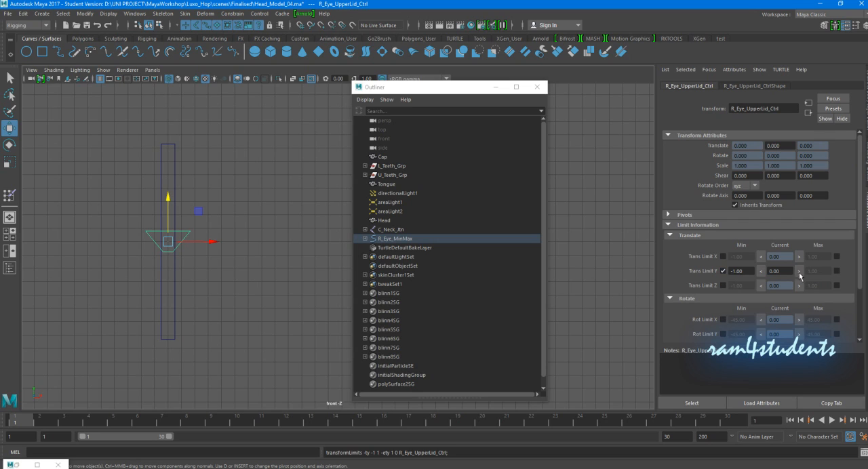
{"action": "left_click", "coordinate": [837, 271]}
- Set the control's Translate Y limits to a minimum of -5 and a maximum of 5
{"action": "left_click", "coordinate": [738, 271]}
{"action": "type", "text": "-5"}
{"action": "key", "text": "Tab"}
- Test the control's vertical range by moving it down and up to its 5-unit upper limit
{"action": "left_click", "coordinate": [281, 187]}
{"action": "left_click", "coordinate": [191, 225]}
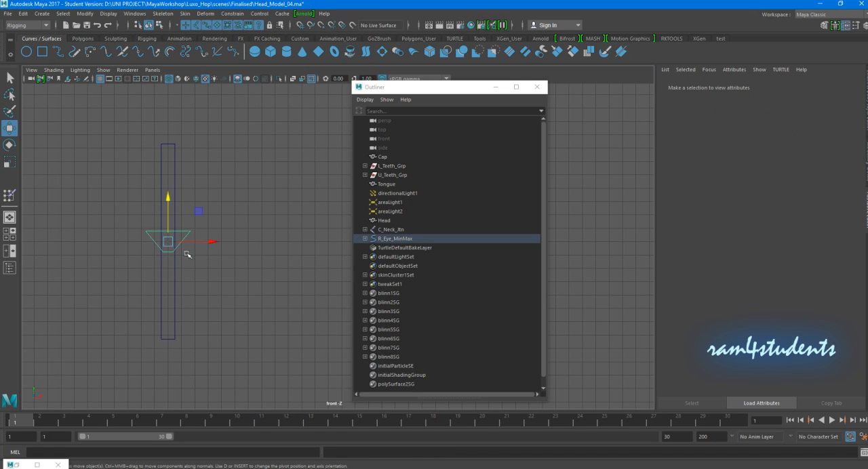
{"action": "left_click_drag", "start_coordinate": [169, 201], "coordinate": [178, 69]}
{"action": "left_click_drag", "start_coordinate": [169, 98], "coordinate": [335, 258]}
{"action": "left_click", "coordinate": [232, 208]}
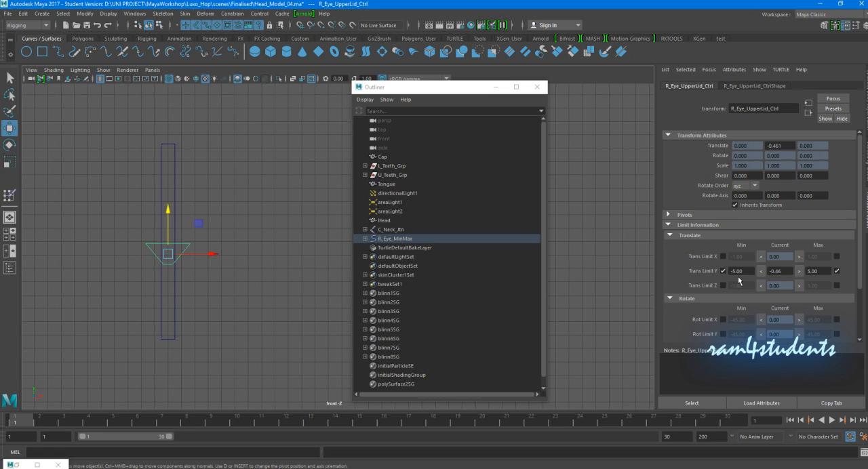
{"action": "key", "text": "ctrl+a"}
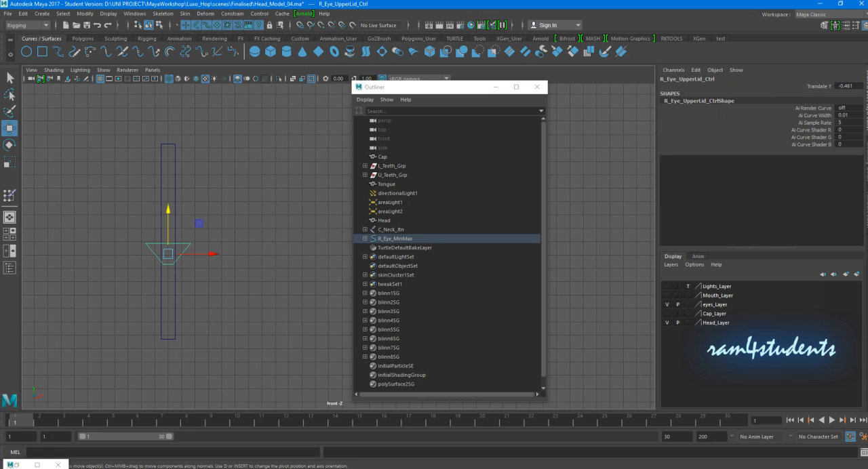
{"action": "left_click_drag", "start_coordinate": [167, 210], "coordinate": [171, 75]}
{"action": "scroll", "coordinate": [240, 173], "scroll_direction": "down", "scroll_amount": 2}
{"action": "middle_click_drag", "start_coordinate": [241, 172], "coordinate": [245, 147]}
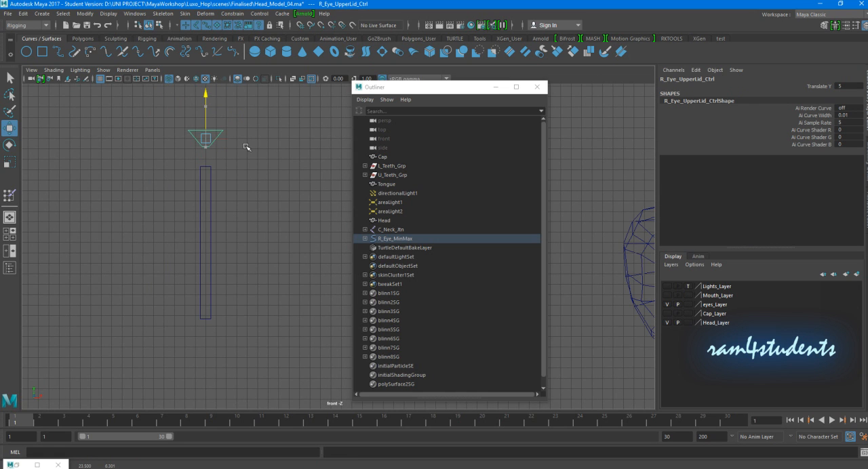
- Change the Translate Y limits of R_Eye_UpperLid_Ctrl to a minimum of -3 and a maximum of 3
{"action": "key", "text": "ctrl+a"}
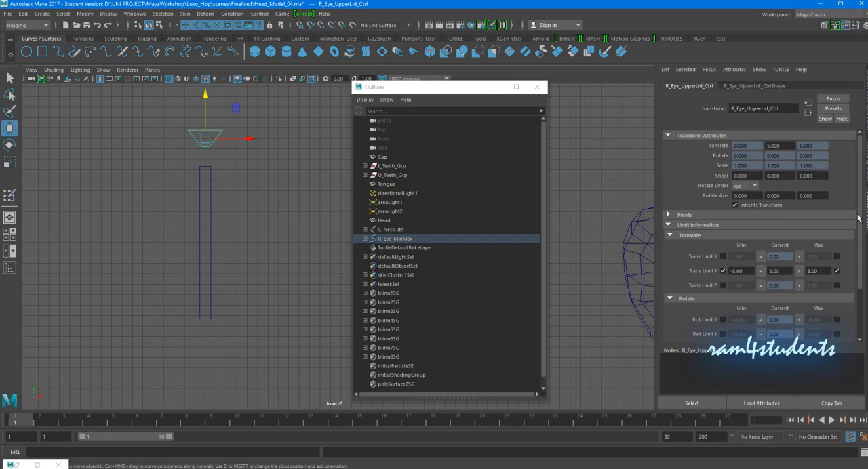
{"action": "left_click_drag", "start_coordinate": [750, 271], "coordinate": [699, 270]}
{"action": "type", "text": "-3"}
{"action": "key", "text": "Tab"}
{"action": "type", "text": "3"}
{"action": "key", "text": "Return"}
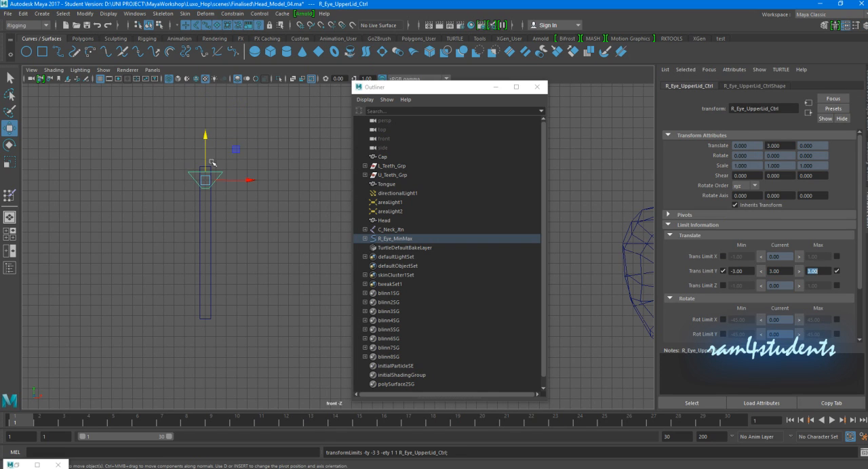
- Test the slider by moving the control within its -3 to 3 limits, and undo the trial moves
{"action": "left_click_drag", "start_coordinate": [205, 139], "coordinate": [225, 177]}
{"action": "left_click_drag", "start_coordinate": [269, 291], "coordinate": [170, 286]}
{"action": "left_click_drag", "start_coordinate": [205, 243], "coordinate": [129, 165]}
{"action": "key", "text": "ctrl+z"}
{"action": "key", "text": "ctrl+z"}
{"action": "key", "text": "ctrl+z"}
{"action": "key", "text": "ctrl+z"}
{"action": "key", "text": "ctrl+z"}
{"action": "key", "text": "ctrl+z"}
{"action": "key", "text": "ctrl+z"}
{"action": "key", "text": "ctrl+z"}
{"action": "key", "text": "ctrl+z"}
{"action": "key", "text": "ctrl+z"}
{"action": "key", "text": "ctrl+z"}
{"action": "key", "text": "ctrl+z"}
{"action": "key", "text": "ctrl+z"}
- Minimize the Outliner and move the whole R_Eye_MinMax slider closer to the side of the head
{"action": "left_click", "coordinate": [495, 88]}
{"action": "scroll", "coordinate": [413, 188], "scroll_direction": "down", "scroll_amount": 4}
{"action": "middle_click_drag", "start_coordinate": [304, 199], "coordinate": [254, 219], "text": "alt"}
{"action": "left_click_drag", "start_coordinate": [173, 226], "coordinate": [284, 257]}
{"action": "scroll", "coordinate": [328, 260], "scroll_direction": "up", "scroll_amount": 4}
{"action": "middle_click_drag", "start_coordinate": [328, 259], "coordinate": [334, 243], "text": "alt"}
- Reset the Translate Y of R_Eye_UpperLid_Ctrl to 0 and clear the selection
{"action": "left_click", "coordinate": [306, 213]}
{"action": "left_click", "coordinate": [258, 243]}
{"action": "left_click", "coordinate": [866, 72]}
{"action": "left_click", "coordinate": [858, 86]}
{"action": "key", "text": "Return"}
{"action": "left_click", "coordinate": [456, 160]}
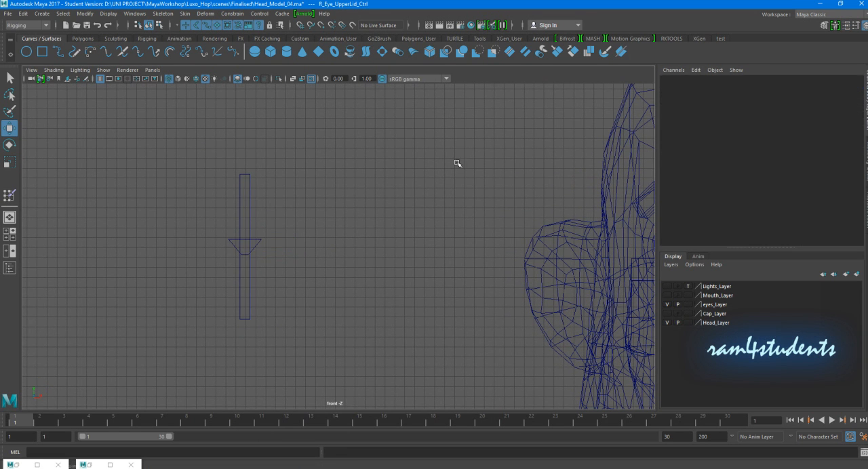
- Duplicate the whole R_Eye_MinMax slider and move the copy beside it towards the head, at Translate X about 10
{"action": "scroll", "coordinate": [381, 178], "scroll_direction": "down", "scroll_amount": 3}
{"action": "middle_click_drag", "start_coordinate": [324, 203], "coordinate": [267, 197], "text": "alt"}
{"action": "left_click_drag", "start_coordinate": [201, 190], "coordinate": [325, 248]}
{"action": "key", "text": "ctrl+d"}
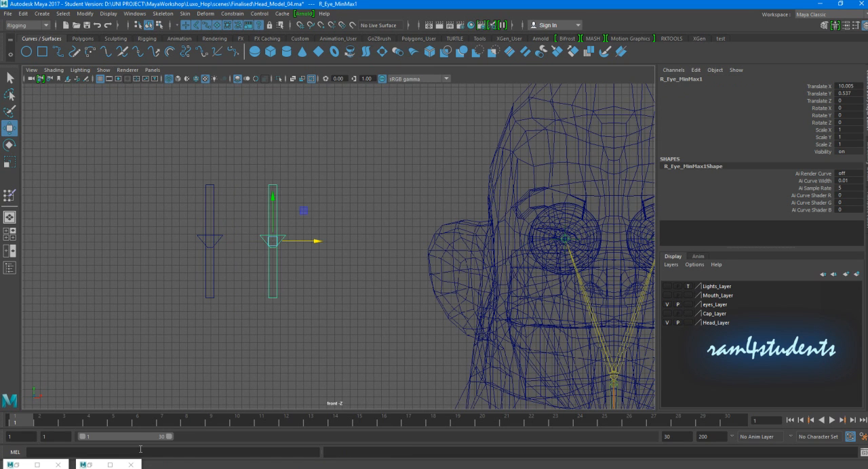
- Reopen the Outliner, expand the duplicated slider and change the R prefix to L on its rectangle and upper-lid group
{"action": "left_click", "coordinate": [110, 464]}
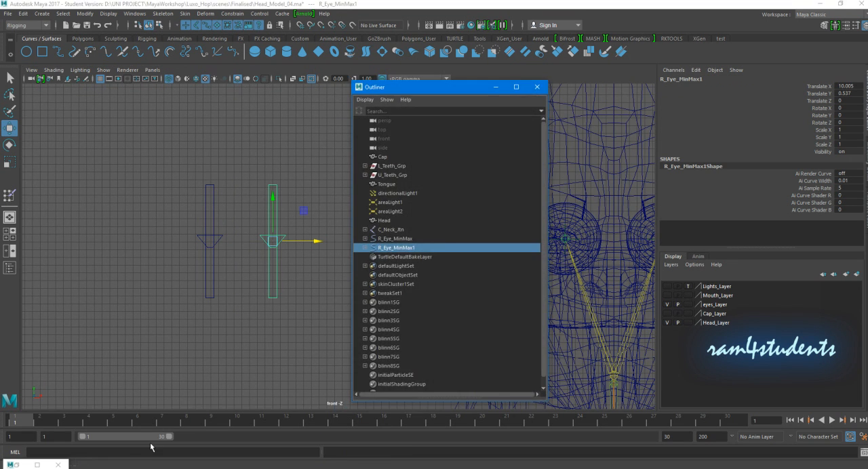
{"action": "left_click", "coordinate": [365, 247]}
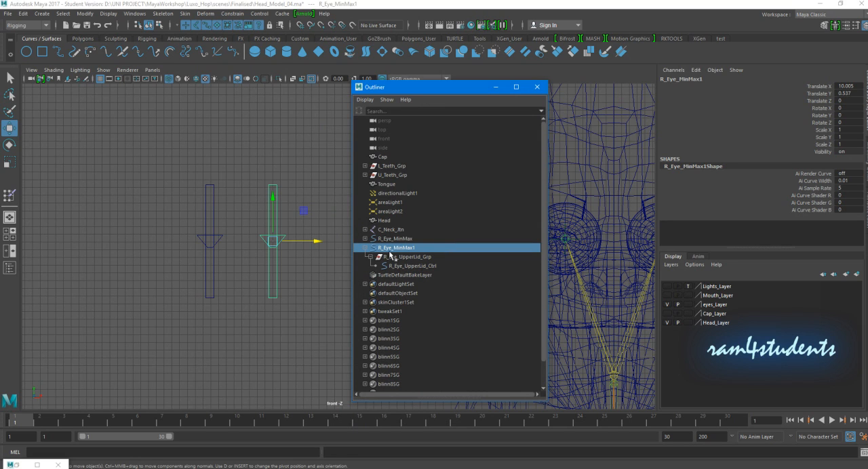
{"action": "double_click", "coordinate": [385, 248]}
{"action": "type", "text": "L"}
{"action": "key", "text": "Return"}
{"action": "double_click", "coordinate": [397, 258]}
{"action": "left_click_drag", "start_coordinate": [389, 257], "coordinate": [372, 262]}
{"action": "type", "text": "L"}
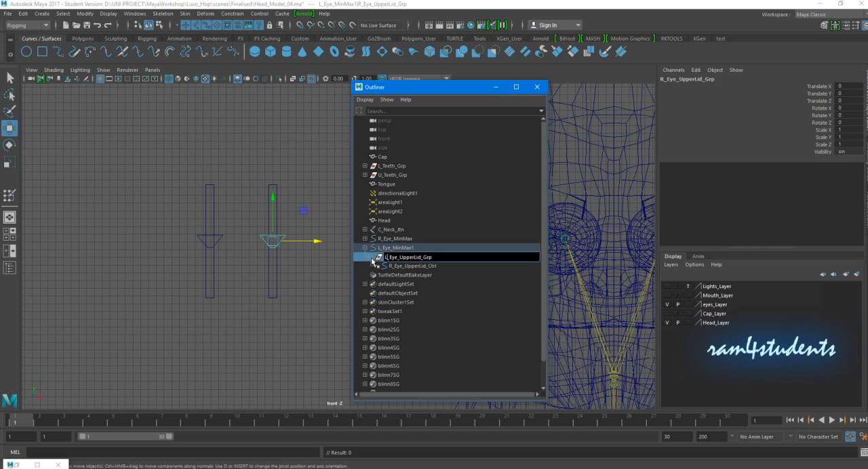
{"action": "key", "text": "Return"}
- Rename the duplicated control curve L_Eye_UpperLid_Ctrl and its rectangle L_Eye_MinMax
{"action": "double_click", "coordinate": [397, 266]}
{"action": "left_click_drag", "start_coordinate": [394, 266], "coordinate": [372, 270]}
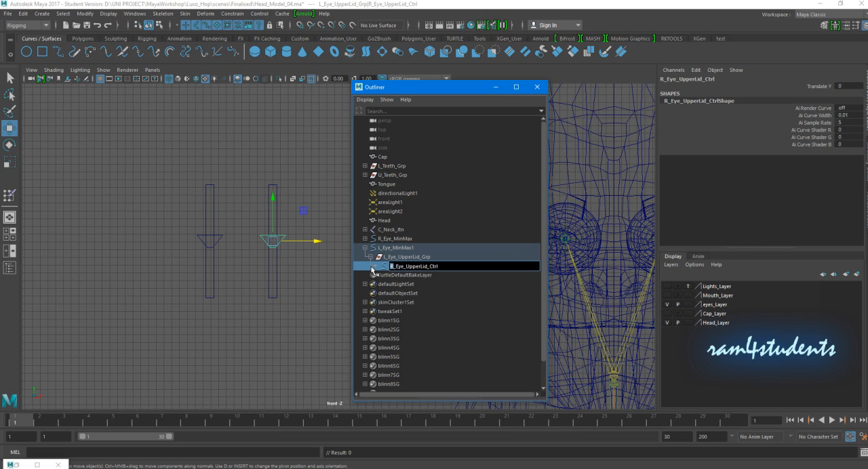
{"action": "type", "text": "L"}
{"action": "key", "text": "Return"}
{"action": "double_click", "coordinate": [434, 248]}
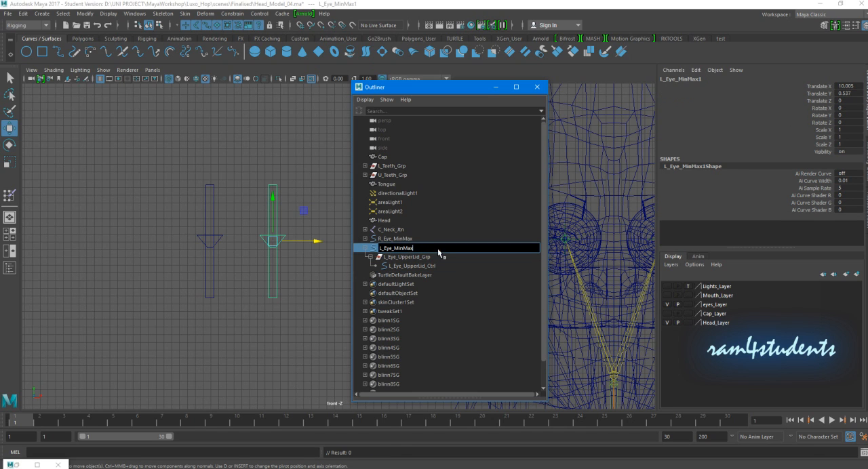
{"action": "key", "text": "Return"}
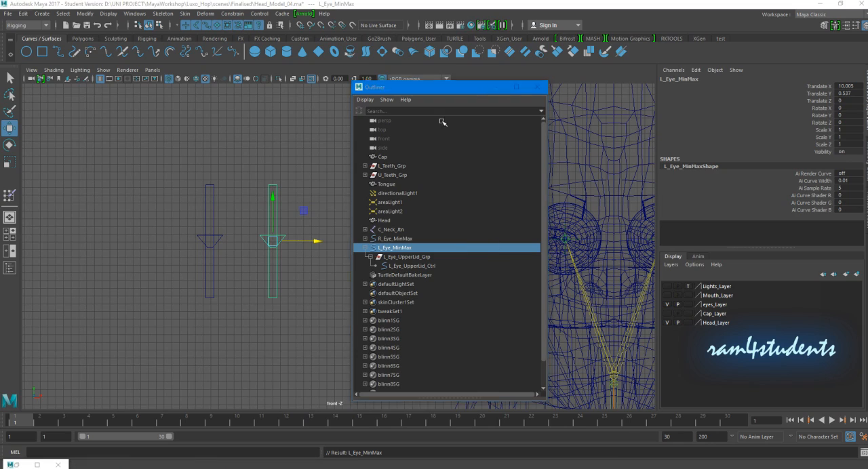
- Put the Outliner away and return to the shaded perspective view framing both eye sliders and the head
{"action": "left_click", "coordinate": [496, 87]}
{"action": "left_click", "coordinate": [355, 209]}
{"action": "scroll", "coordinate": [354, 208], "scroll_direction": "down", "scroll_amount": 3}
{"action": "middle_click_drag", "start_coordinate": [400, 233], "coordinate": [339, 206], "text": "alt"}
{"action": "left_click_drag", "start_coordinate": [164, 161], "coordinate": [277, 200]}
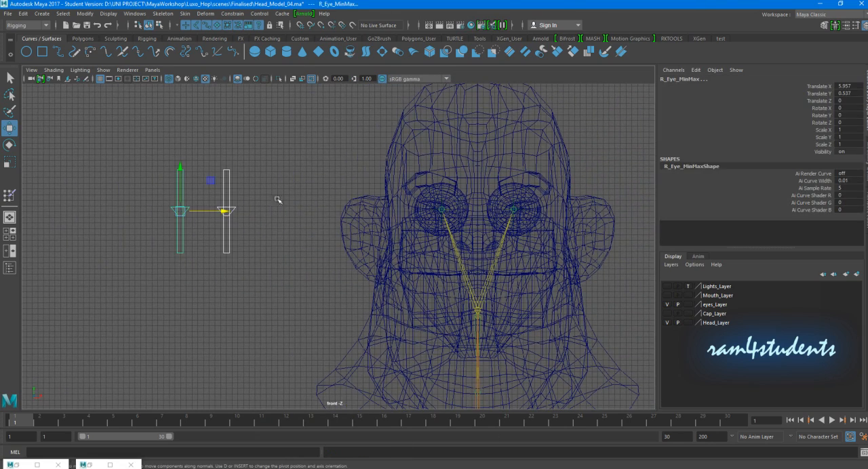
{"action": "key", "text": "space"}
{"action": "key", "text": "space"}
{"action": "left_click_drag", "start_coordinate": [410, 200], "coordinate": [370, 207], "text": "alt"}
{"action": "left_click", "coordinate": [305, 223]}
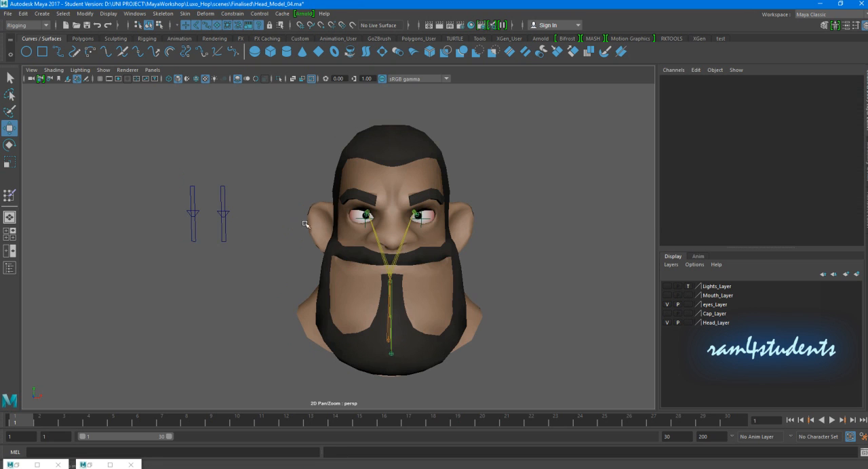
{"action": "scroll", "coordinate": [286, 215], "scroll_direction": "up", "scroll_amount": 4}
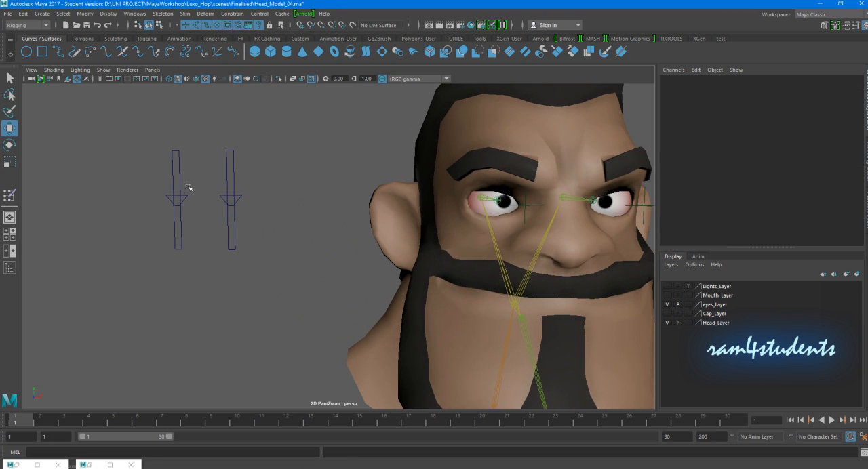
- Duplicate both eye sliders together and move the copies towards the head, placing the right slider's copy at Translate X about 7.985
{"action": "left_click", "coordinate": [177, 200]}
{"action": "left_click", "coordinate": [235, 210]}
{"action": "left_click_drag", "start_coordinate": [220, 211], "coordinate": [230, 224], "text": "alt"}
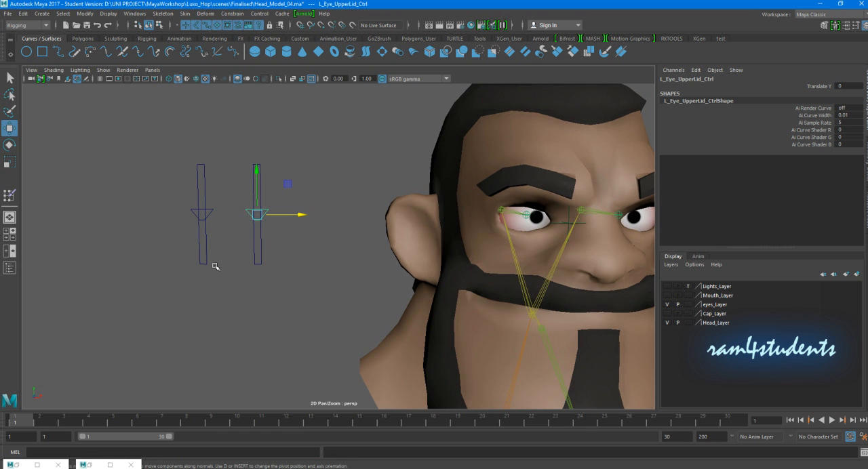
{"action": "left_click_drag", "start_coordinate": [175, 232], "coordinate": [236, 241], "text": "alt"}
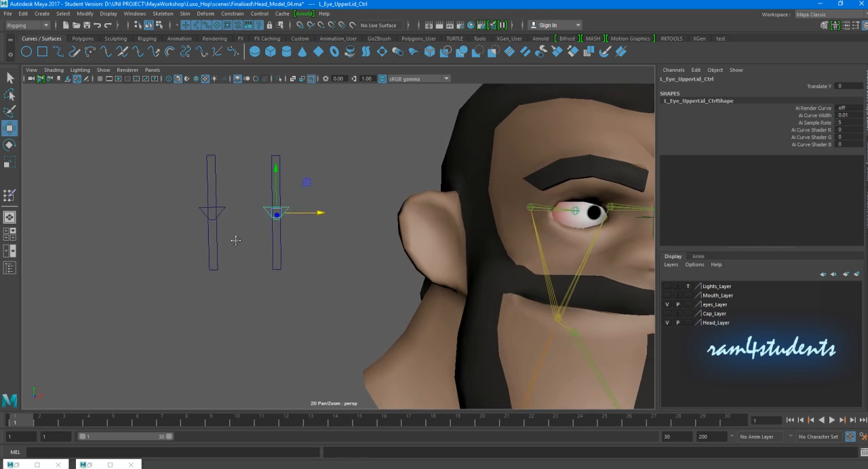
{"action": "left_click_drag", "start_coordinate": [201, 160], "coordinate": [315, 168]}
{"action": "key", "text": "ctrl+d"}
{"action": "left_click_drag", "start_coordinate": [213, 166], "coordinate": [240, 239]}
{"action": "middle_click_drag", "start_coordinate": [248, 285], "coordinate": [266, 281], "text": "alt"}
{"action": "left_click_drag", "start_coordinate": [266, 280], "coordinate": [298, 279]}
{"action": "left_click_drag", "start_coordinate": [270, 234], "coordinate": [271, 167]}
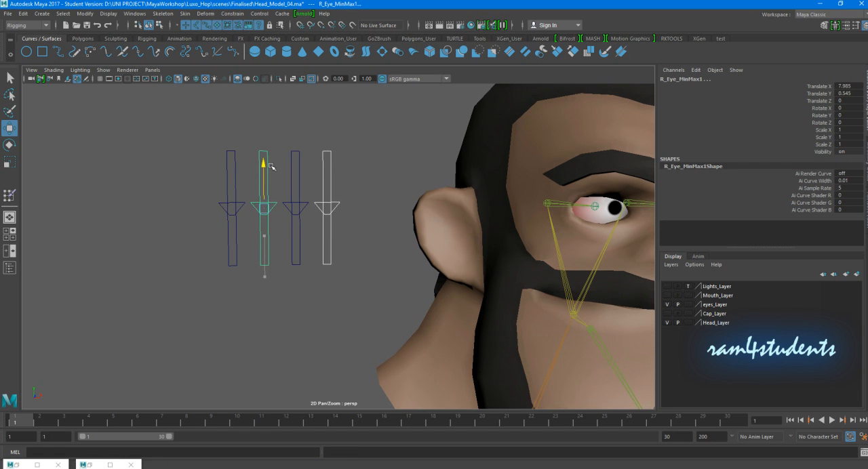
- Move the original L_Eye_MinMax slider past its copy to Translate X about 14.391, then clear the selection
{"action": "left_click", "coordinate": [296, 175]}
{"action": "left_click_drag", "start_coordinate": [346, 208], "coordinate": [415, 207]}
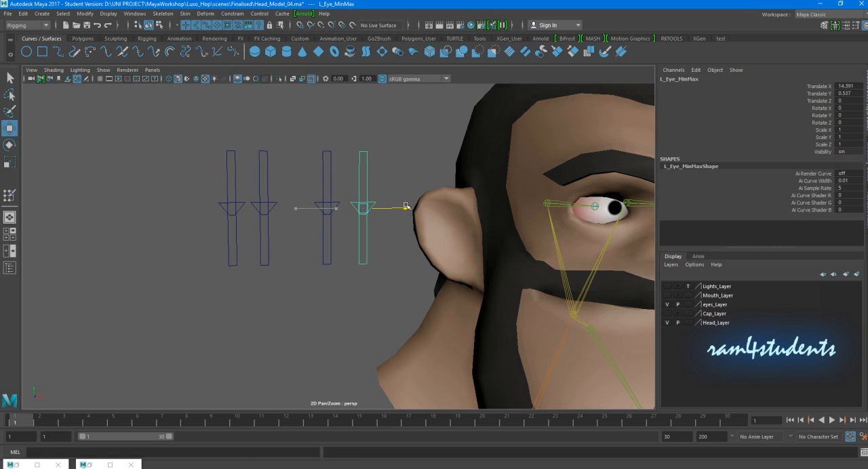
{"action": "left_click", "coordinate": [432, 147]}
- Lower the two inner duplicated sliders below the original pair, to Translate Y about -0.72
{"action": "scroll", "coordinate": [333, 160], "scroll_direction": "down", "scroll_amount": 5}
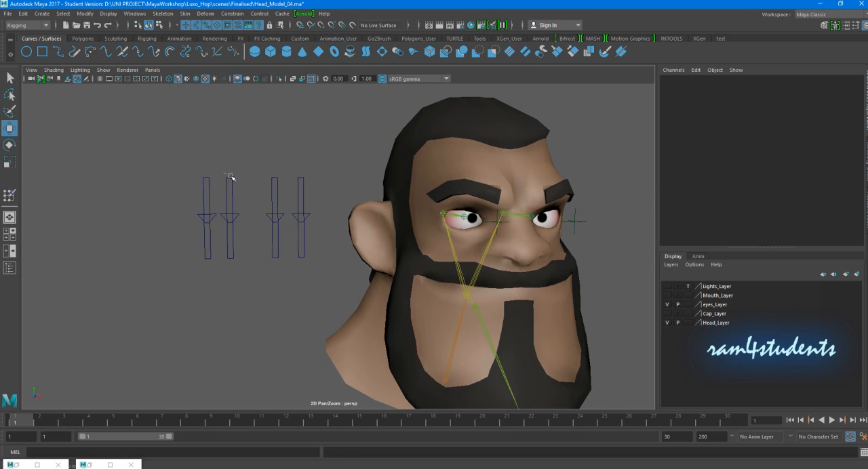
{"action": "left_click", "coordinate": [273, 169]}
{"action": "left_click_drag", "start_coordinate": [274, 173], "coordinate": [275, 187]}
{"action": "left_click", "coordinate": [274, 169]}
{"action": "middle_click_drag", "start_coordinate": [274, 192], "coordinate": [255, 184], "text": "alt"}
- Test the duplicated right slider's control by moving it vertically along its track, then undo the move
{"action": "left_click", "coordinate": [217, 229]}
{"action": "left_click_drag", "start_coordinate": [210, 180], "coordinate": [214, 205]}
{"action": "key", "text": "ctrl+z"}
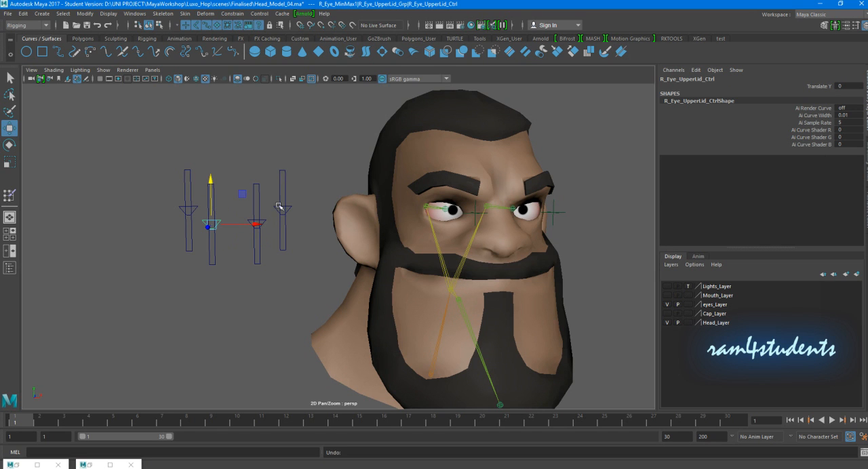
- Rename the control curve of the lowered right slider copy R_Eye_LowerLid_Ctrl
{"action": "left_click", "coordinate": [283, 200]}
{"action": "scroll", "coordinate": [261, 249], "scroll_direction": "up", "scroll_amount": 3}
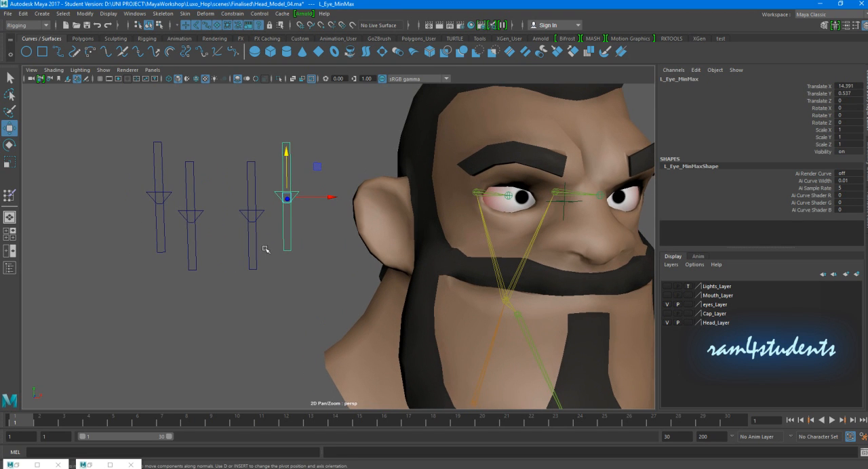
{"action": "left_click", "coordinate": [191, 184]}
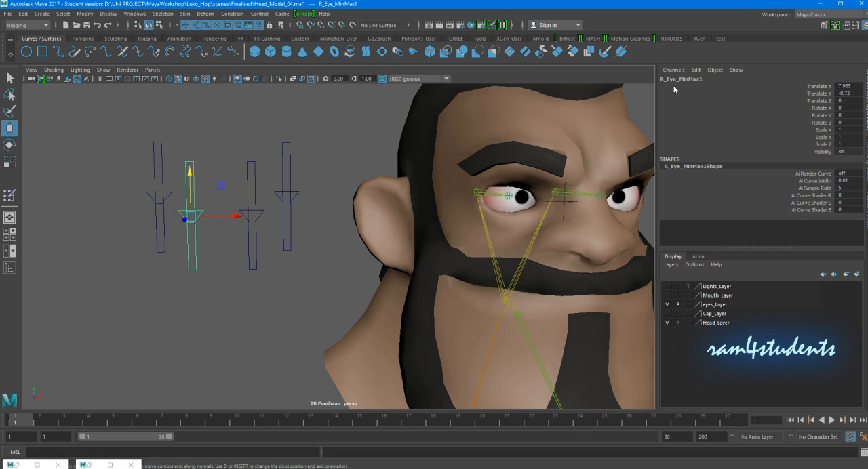
{"action": "left_click", "coordinate": [163, 157]}
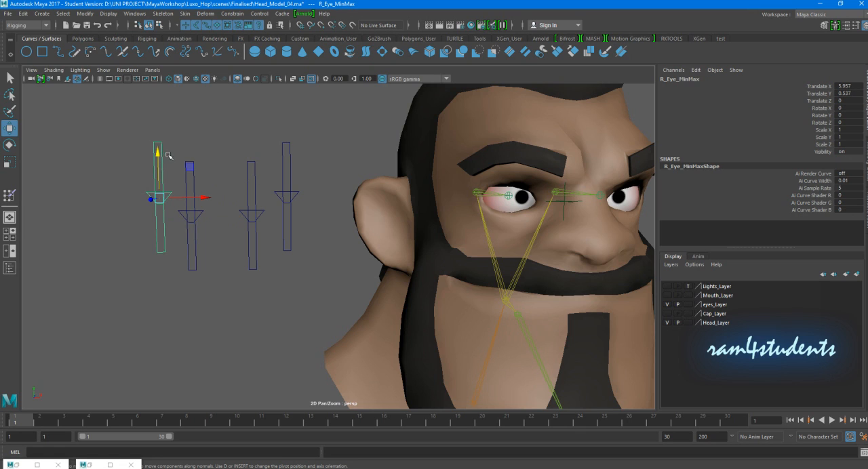
{"action": "left_click", "coordinate": [191, 165]}
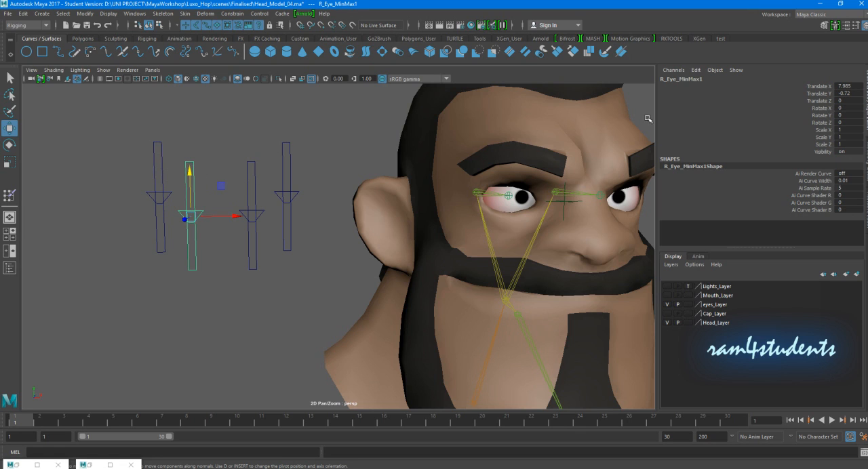
{"action": "left_click", "coordinate": [197, 215]}
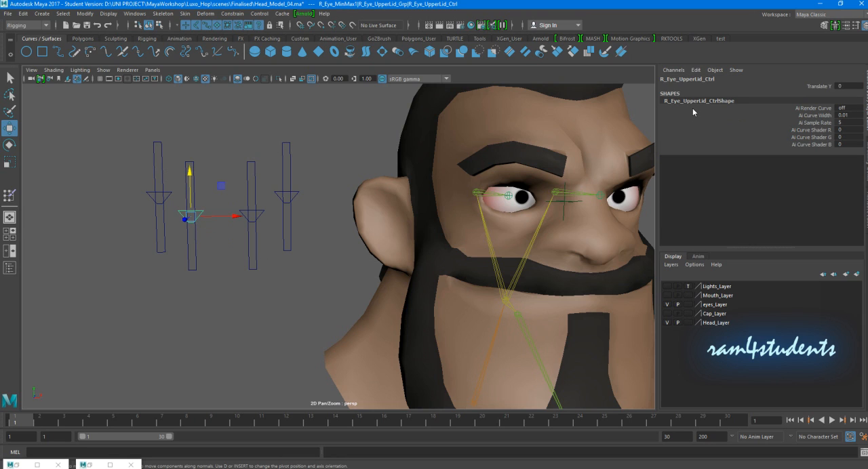
{"action": "double_click", "coordinate": [685, 80]}
{"action": "left_click_drag", "start_coordinate": [677, 80], "coordinate": [686, 81]}
{"action": "type", "text": "Lower"}
{"action": "key", "text": "Return"}
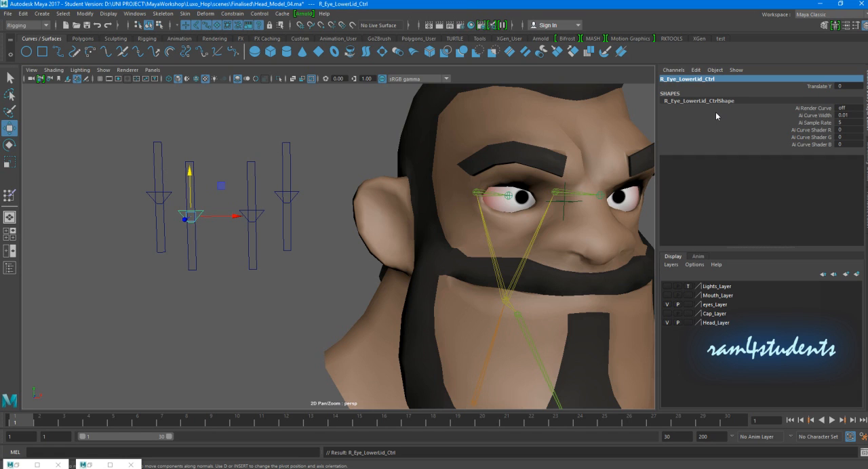
- Select the parent group of that lower-lid control, rename it R_Eye_LowerLid_Grp and clear the selection
{"action": "left_click", "coordinate": [212, 247]}
{"action": "left_click", "coordinate": [202, 213]}
{"action": "key", "text": "Up"}
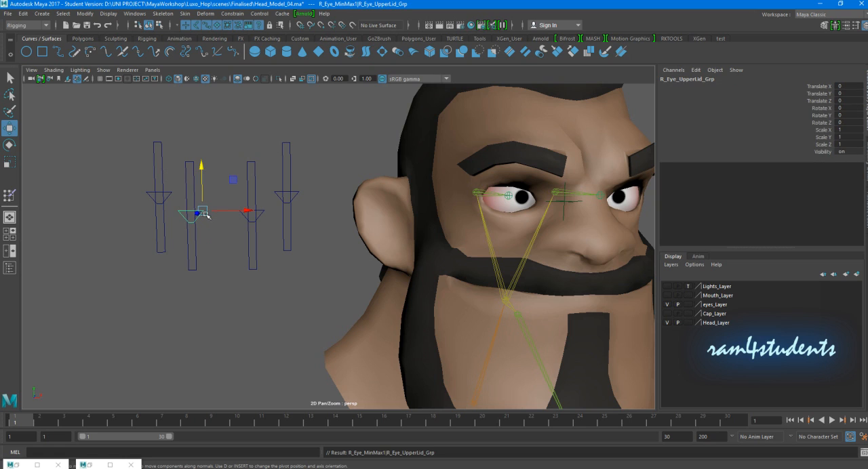
{"action": "double_click", "coordinate": [685, 82]}
{"action": "left_click_drag", "start_coordinate": [677, 80], "coordinate": [683, 80]}
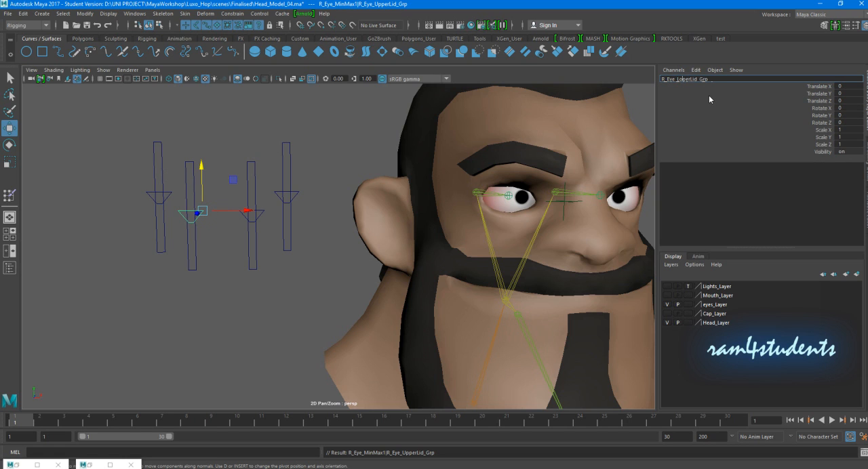
{"action": "key", "text": "Return"}
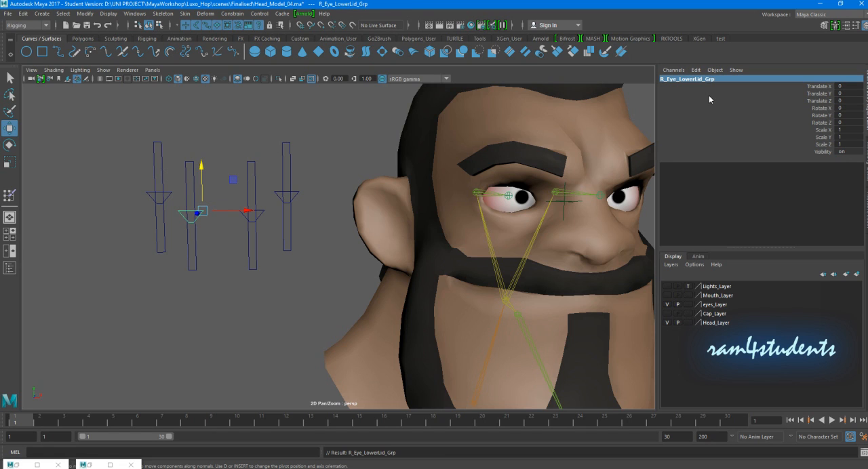
{"action": "left_click", "coordinate": [230, 329]}
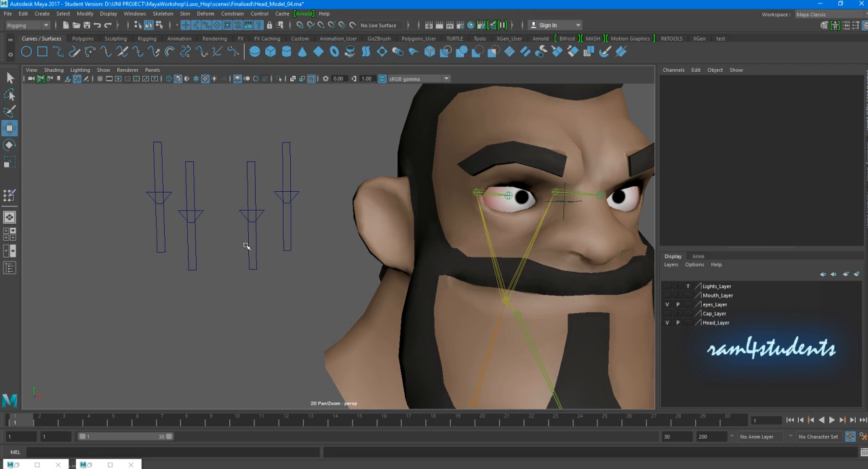
- Try moving the right eye's aim locator to test how the eye follows it, then deselect it
{"action": "scroll", "coordinate": [322, 237], "scroll_direction": "down", "scroll_amount": 6}
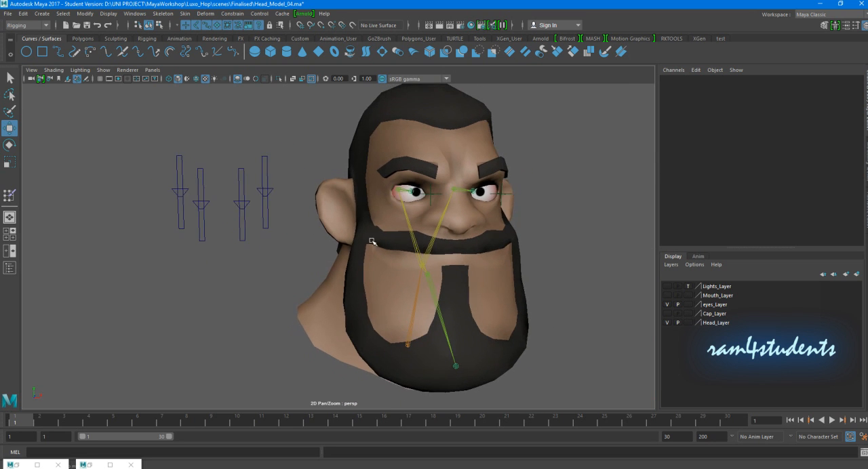
{"action": "mouse_move", "coordinate": [339, 263]}
{"action": "left_mouse_down", "text": "alt"}
{"action": "mouse_move", "coordinate": [316, 251]}
{"action": "mouse_move", "coordinate": [325, 259]}
{"action": "left_mouse_up", "text": "alt"}
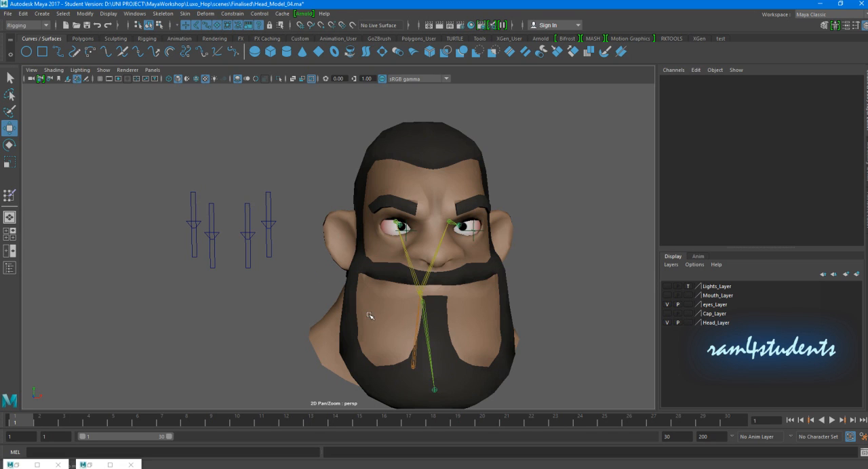
{"action": "left_click_drag", "start_coordinate": [304, 302], "coordinate": [274, 217], "text": "alt"}
{"action": "left_click_drag", "start_coordinate": [258, 263], "coordinate": [140, 238], "text": "alt"}
{"action": "left_click_drag", "start_coordinate": [427, 235], "coordinate": [420, 220], "text": "alt"}
{"action": "left_click", "coordinate": [423, 206]}
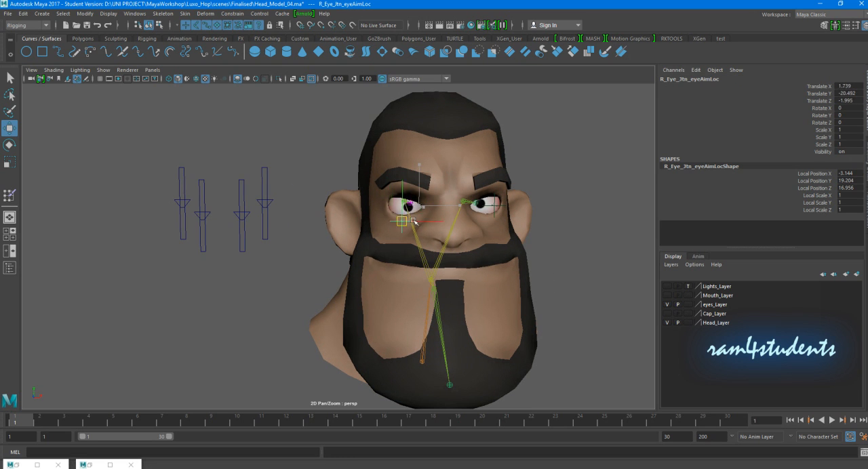
{"action": "left_click", "coordinate": [116, 285]}
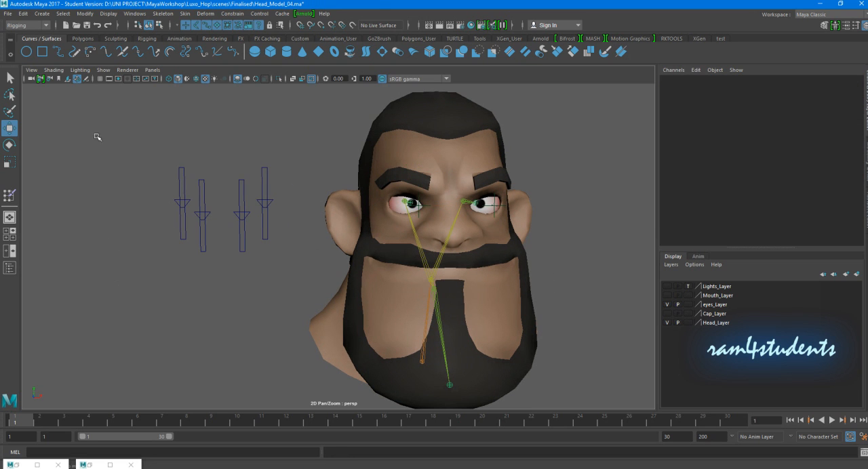
- Duplicate the original right upper-lid slider and move the copy away from the head, to Translate X about -0.665
{"action": "left_click", "coordinate": [189, 177]}
{"action": "key", "text": "ctrl+d"}
{"action": "left_click_drag", "start_coordinate": [225, 203], "coordinate": [160, 204]}
{"action": "mouse_move", "coordinate": [219, 214]}
{"action": "middle_mouse_down", "text": "alt"}
{"action": "mouse_move", "coordinate": [318, 215]}
{"action": "mouse_move", "coordinate": [232, 208]}
{"action": "middle_mouse_up", "text": "alt"}
- Switch to component mode and scale the new slider's outline points horizontally, widening the narrow rectangle into a square
{"action": "scroll", "coordinate": [217, 210], "scroll_direction": "up", "scroll_amount": 2}
{"action": "left_click", "coordinate": [246, 160]}
{"action": "left_click", "coordinate": [223, 157]}
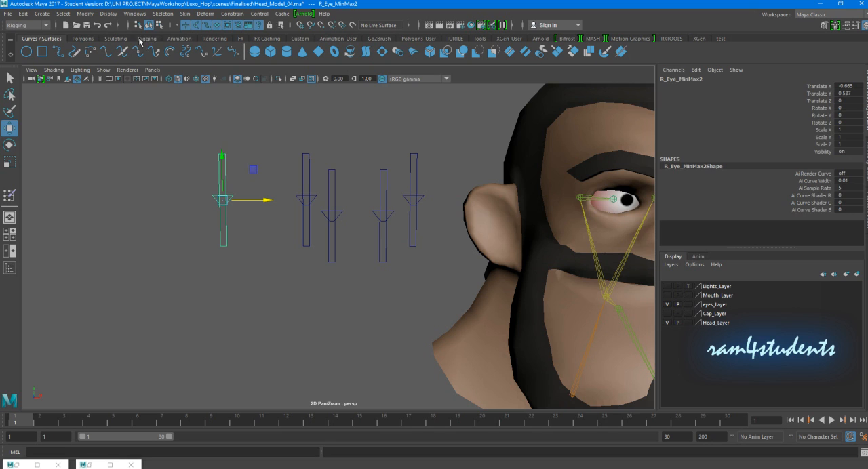
{"action": "left_click", "coordinate": [160, 25]}
{"action": "left_click_drag", "start_coordinate": [188, 111], "coordinate": [244, 163]}
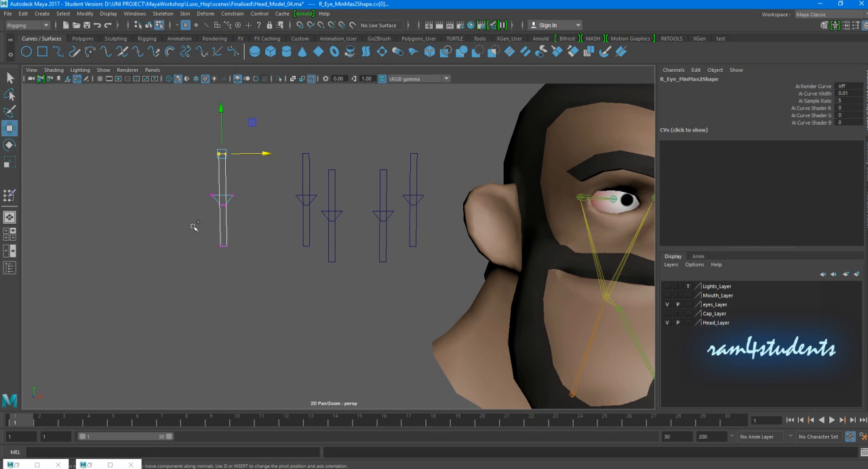
{"action": "key", "text": "r"}
{"action": "left_click_drag", "start_coordinate": [277, 201], "coordinate": [503, 204]}
{"action": "middle_click_drag", "start_coordinate": [328, 225], "coordinate": [408, 223]}
- Scale the top points of the control curve inside the square inward, turning the trapezoid into a small rectangle
{"action": "left_click", "coordinate": [206, 255]}
{"action": "middle_click_drag", "start_coordinate": [209, 257], "coordinate": [218, 266], "text": "alt"}
{"action": "left_click_drag", "start_coordinate": [217, 266], "coordinate": [220, 258], "text": "alt"}
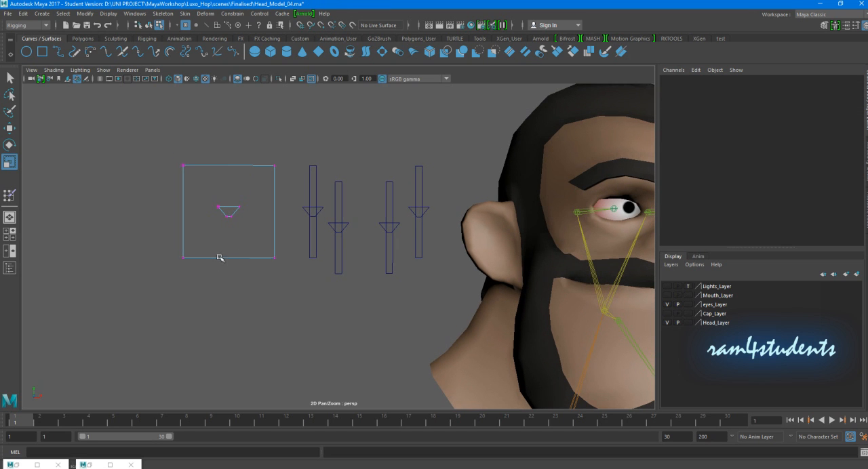
{"action": "scroll", "coordinate": [194, 210], "scroll_direction": "up", "scroll_amount": 2}
{"action": "middle_click_drag", "start_coordinate": [188, 211], "coordinate": [264, 214], "text": "alt"}
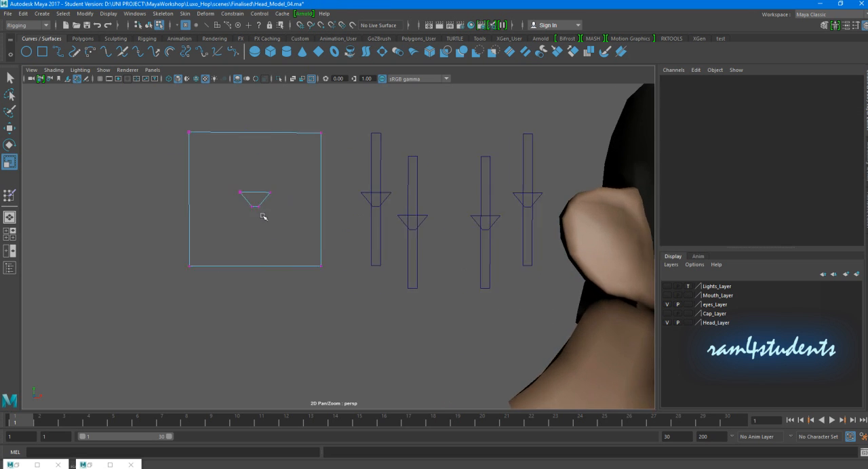
{"action": "scroll", "coordinate": [264, 214], "scroll_direction": "up", "scroll_amount": 1}
{"action": "left_click_drag", "start_coordinate": [214, 175], "coordinate": [245, 183]}
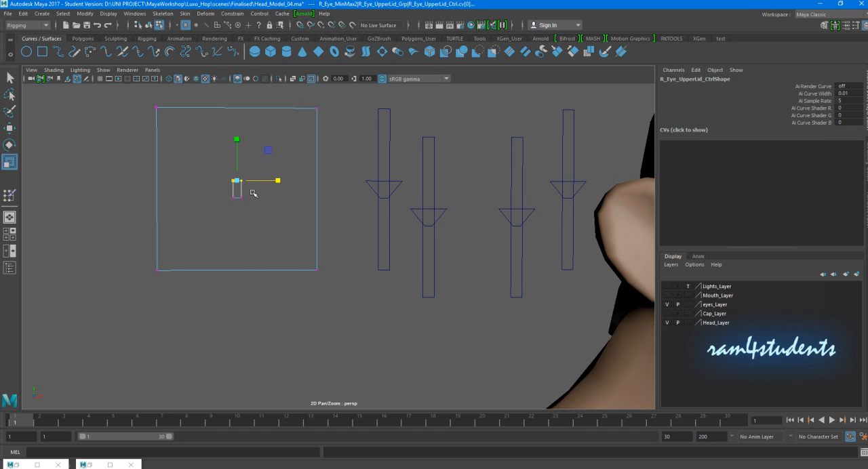
{"action": "left_click", "coordinate": [268, 204]}
- Return to object selection mode with nothing selected and reframe the square slider
{"action": "scroll", "coordinate": [277, 211], "scroll_direction": "down", "scroll_amount": 4}
{"action": "left_click_drag", "start_coordinate": [257, 222], "coordinate": [267, 202], "text": "alt"}
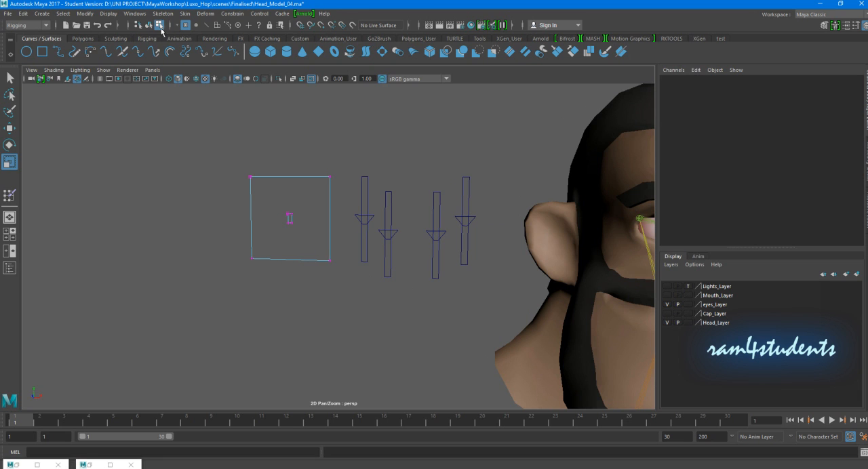
{"action": "left_click", "coordinate": [149, 26]}
{"action": "middle_click_drag", "start_coordinate": [245, 190], "coordinate": [219, 209], "text": "alt"}
{"action": "left_click", "coordinate": [205, 200]}
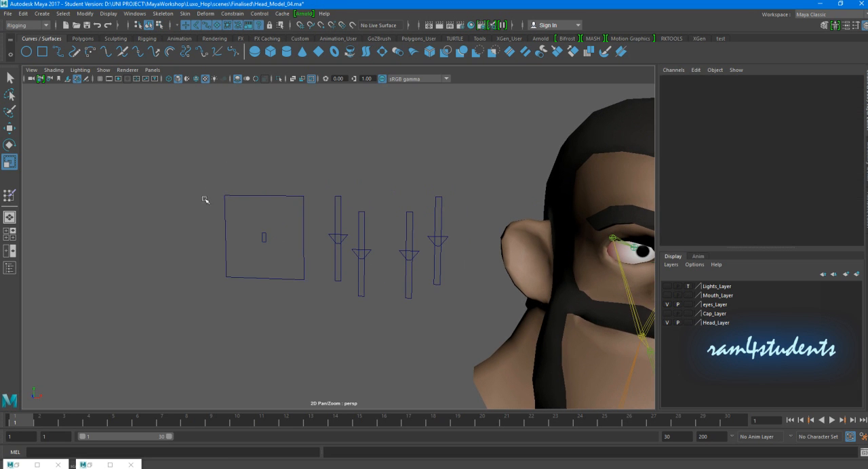
- Test the small rectangular control by moving it vertically inside the square, then undo the move
{"action": "left_click", "coordinate": [258, 238]}
{"action": "key", "text": "w"}
{"action": "left_click_drag", "start_coordinate": [266, 198], "coordinate": [270, 270]}
{"action": "key", "text": "ctrl+z"}
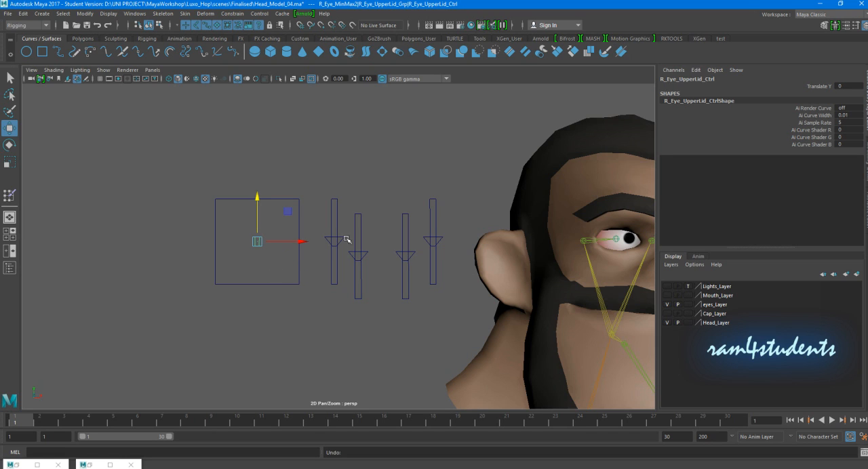
{"action": "left_click", "coordinate": [301, 241]}
{"action": "left_click", "coordinate": [697, 70]}
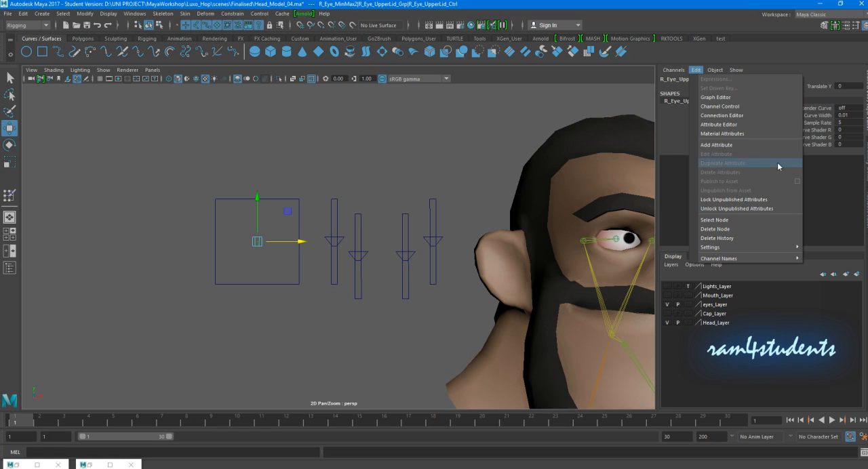
{"action": "left_click_drag", "start_coordinate": [281, 179], "coordinate": [280, 214]}
{"action": "left_click_drag", "start_coordinate": [271, 265], "coordinate": [251, 233]}
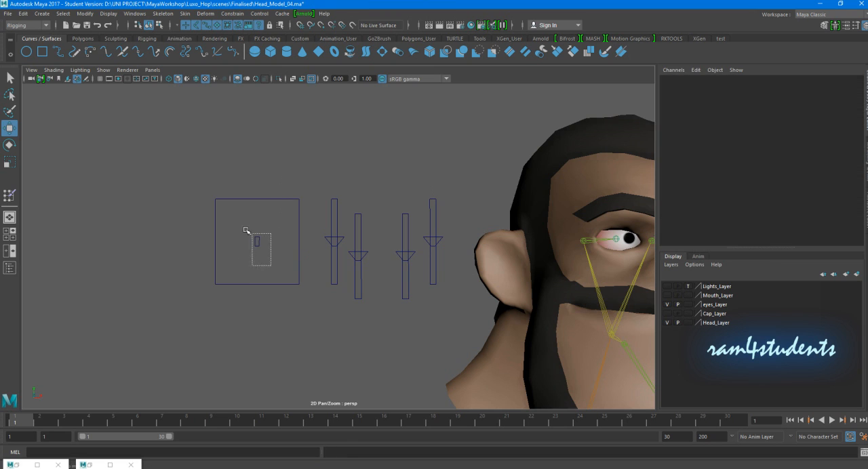
- Use Channel Control to make Translate X keyable for the small rectangular control inside the square
{"action": "left_click", "coordinate": [696, 70]}
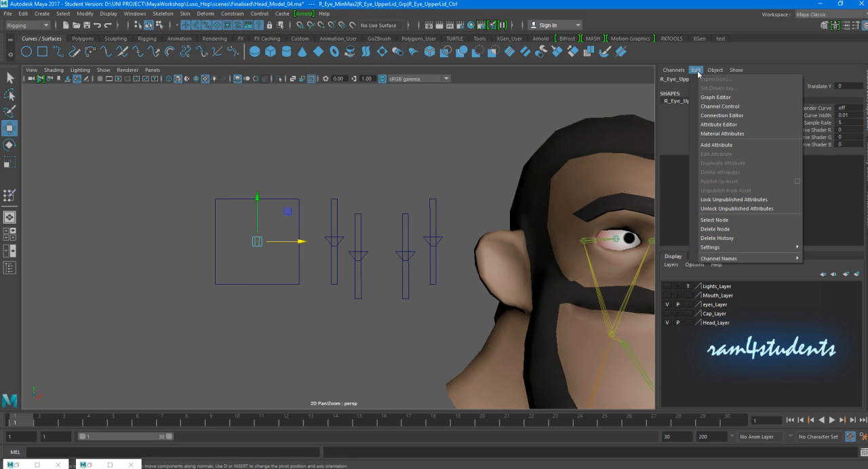
{"action": "left_click", "coordinate": [721, 107]}
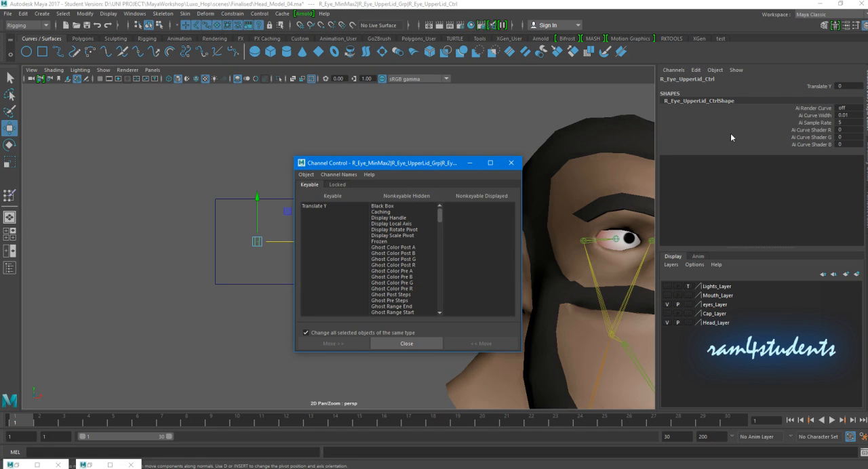
{"action": "left_click", "coordinate": [246, 262]}
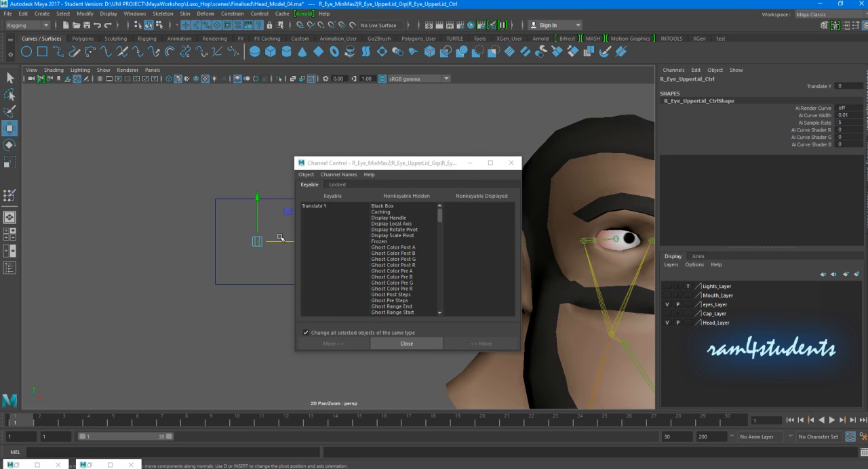
{"action": "left_click_drag", "start_coordinate": [252, 275], "coordinate": [399, 275], "text": "alt"}
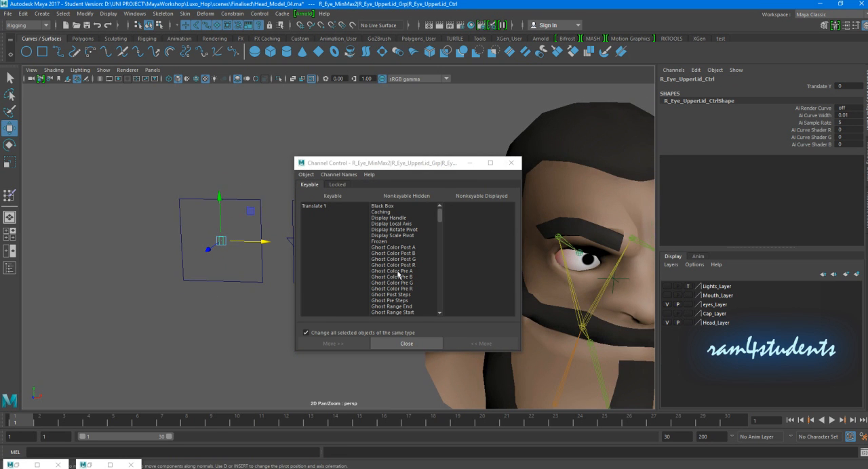
{"action": "scroll", "coordinate": [425, 265], "scroll_direction": "down", "scroll_amount": 15}
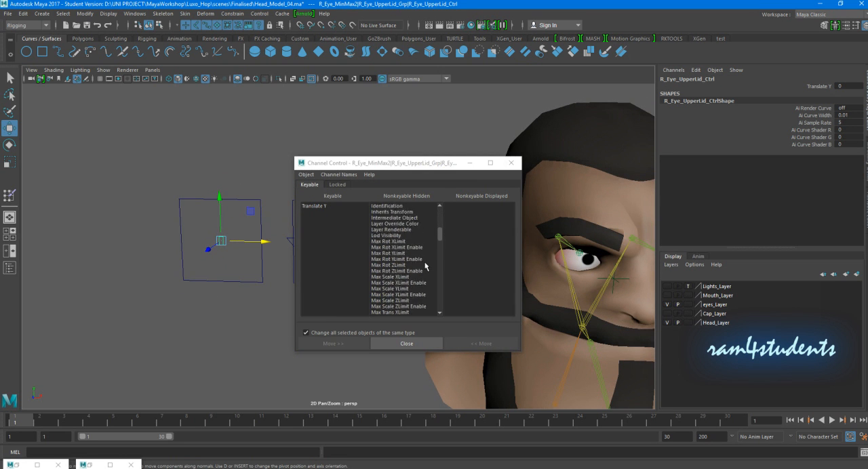
{"action": "scroll", "coordinate": [424, 263], "scroll_direction": "down", "scroll_amount": 15}
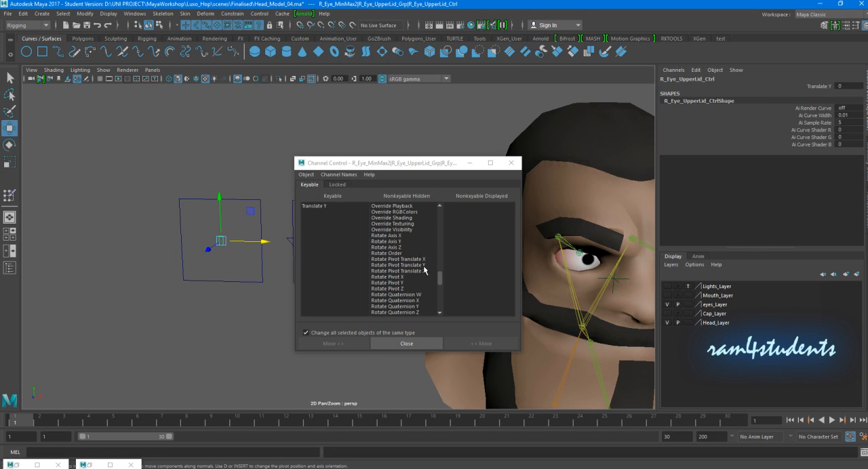
{"action": "scroll", "coordinate": [423, 265], "scroll_direction": "down", "scroll_amount": 2}
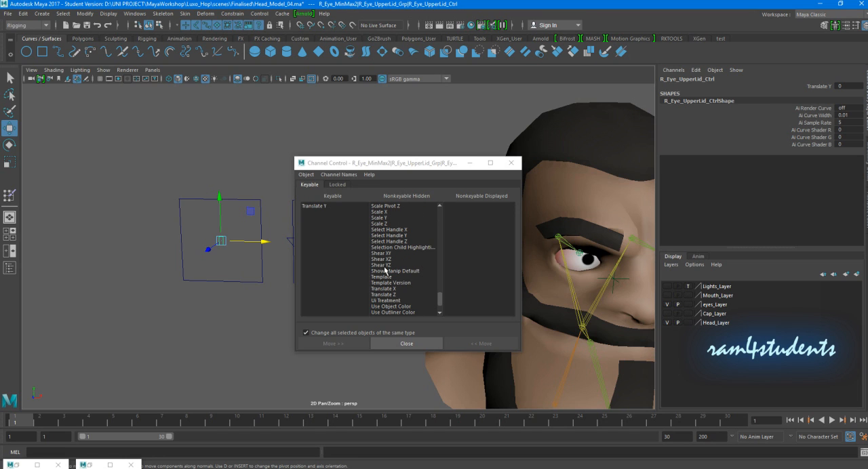
{"action": "left_click", "coordinate": [392, 296]}
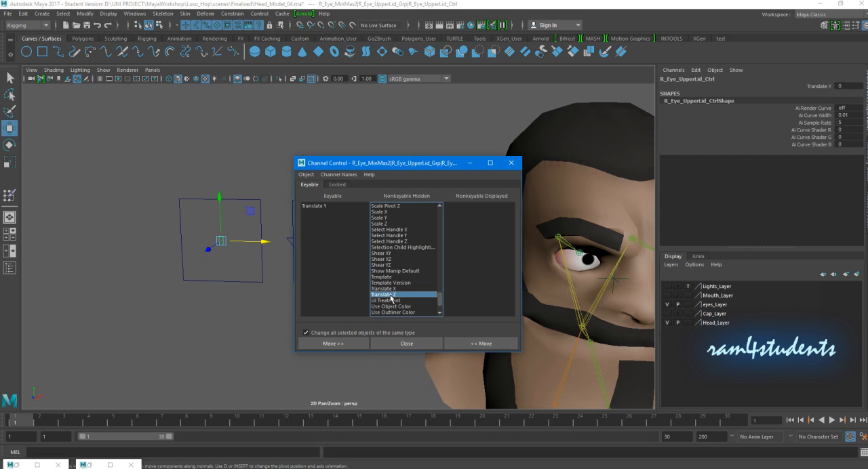
{"action": "left_click", "coordinate": [387, 289]}
{"action": "left_click", "coordinate": [333, 344]}
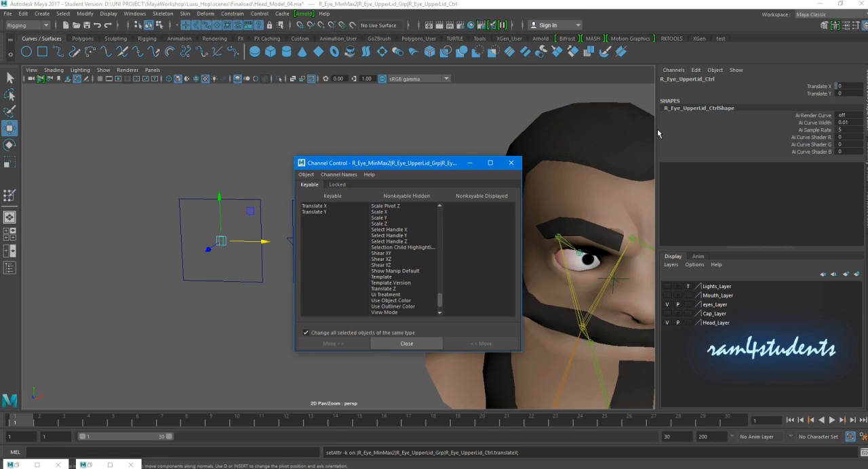
{"action": "left_click", "coordinate": [517, 165]}
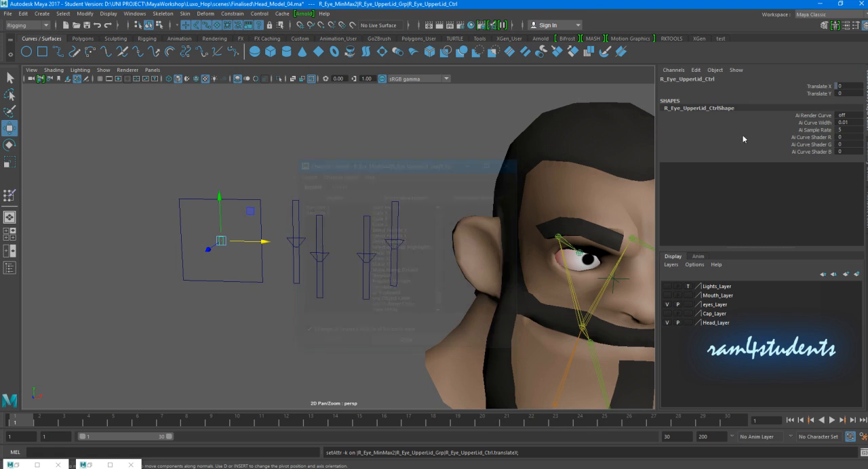
- Unlock the Translate X channel of the small rectangular control
{"action": "left_click", "coordinate": [819, 88]}
{"action": "right_click", "coordinate": [819, 88]}
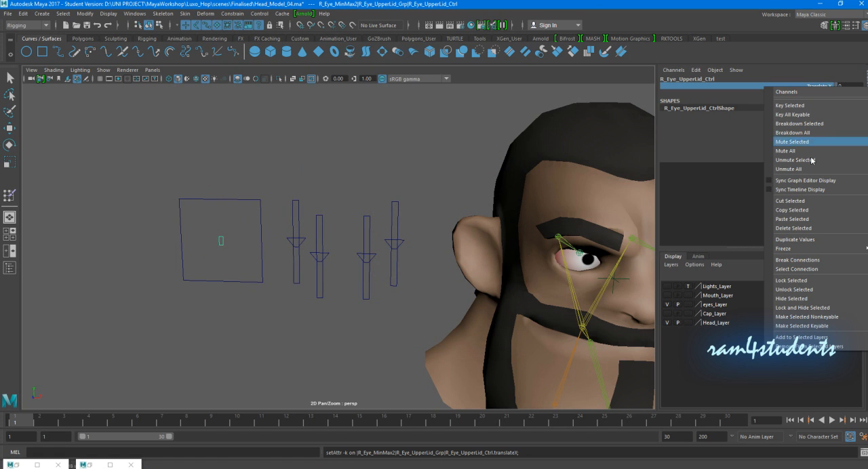
{"action": "left_click", "coordinate": [793, 290]}
{"action": "left_click_drag", "start_coordinate": [248, 268], "coordinate": [279, 259], "text": "alt"}
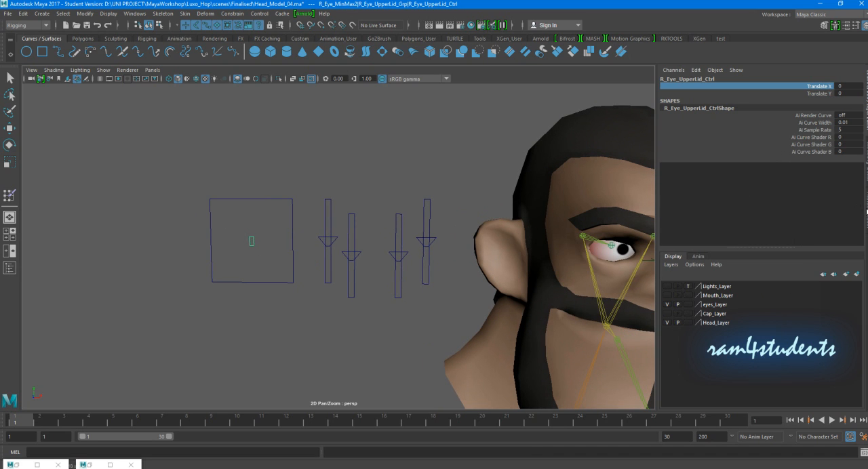
- Enable both Translate X limits on the small rectangular control, with a minimum of -3 and a maximum of 3
{"action": "key", "text": "ctrl+a"}
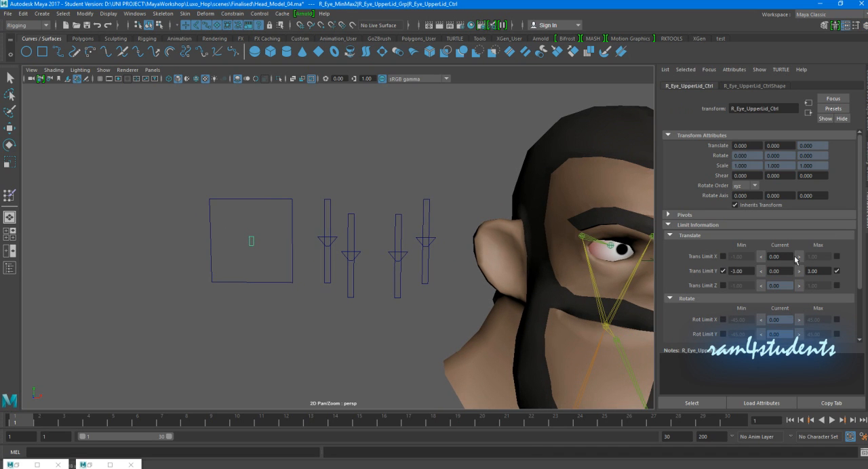
{"action": "left_click", "coordinate": [724, 256]}
{"action": "left_click", "coordinate": [837, 256]}
{"action": "left_click_drag", "start_coordinate": [746, 258], "coordinate": [698, 257]}
{"action": "type", "text": "0"}
{"action": "key", "text": "Tab"}
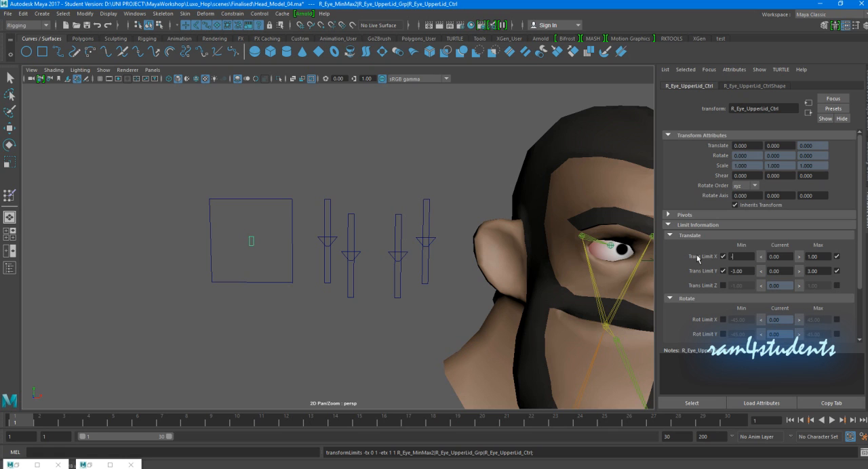
{"action": "key", "text": "Tab"}
- Test the small control by moving it diagonally inside the square, and reset its Translate X and Translate Y to 0
{"action": "left_click", "coordinate": [259, 292]}
{"action": "left_click", "coordinate": [254, 239]}
{"action": "key", "text": "w"}
{"action": "left_click_drag", "start_coordinate": [284, 246], "coordinate": [243, 236]}
{"action": "key", "text": "ctrl+z"}
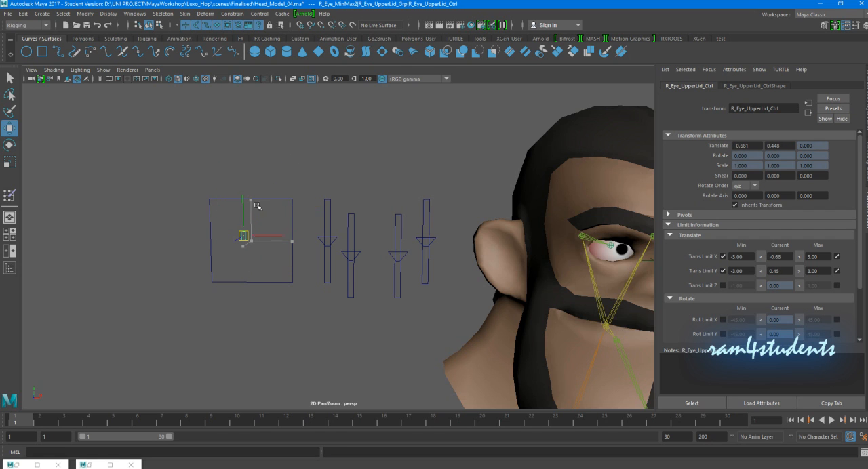
{"action": "left_click", "coordinate": [866, 99]}
{"action": "left_click_drag", "start_coordinate": [857, 87], "coordinate": [857, 93]}
{"action": "type", "text": "0"}
{"action": "key", "text": "Return"}
- Rename the square slider outline as R_EyeBall_MinMax
{"action": "left_click", "coordinate": [390, 133]}
{"action": "middle_click_drag", "start_coordinate": [377, 152], "coordinate": [337, 153], "text": "alt"}
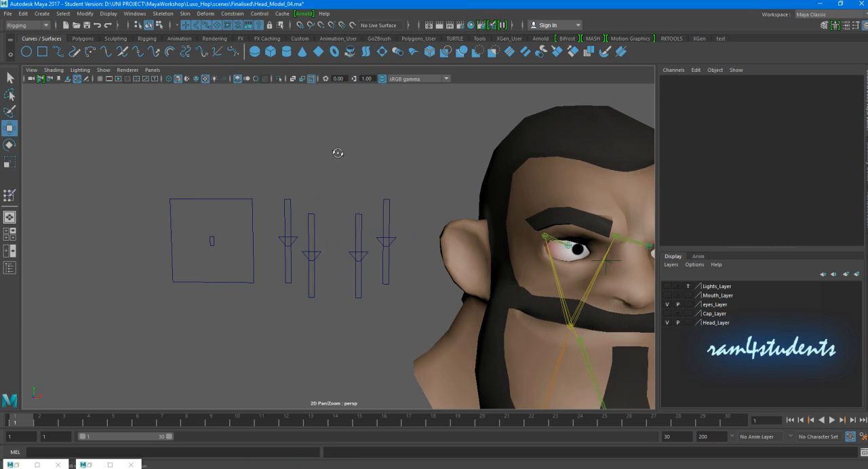
{"action": "left_click", "coordinate": [253, 240]}
{"action": "double_click", "coordinate": [678, 80]}
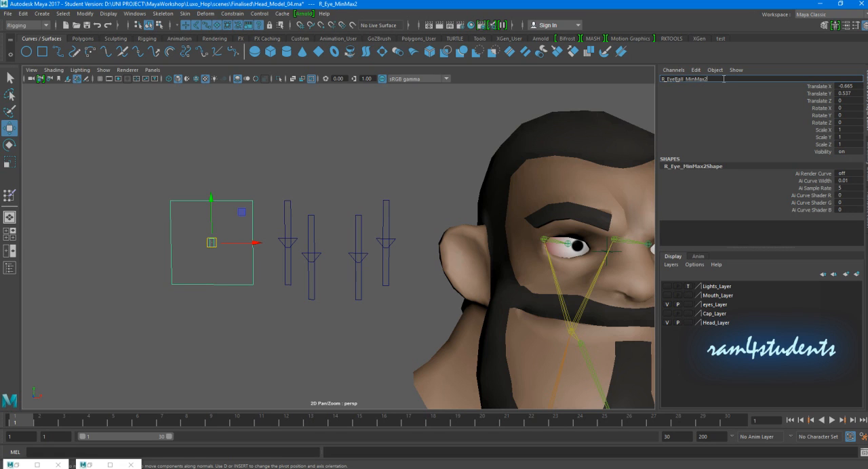
{"action": "key", "text": "BackSpace"}
{"action": "key", "text": "Return"}
{"action": "left_click", "coordinate": [199, 305]}
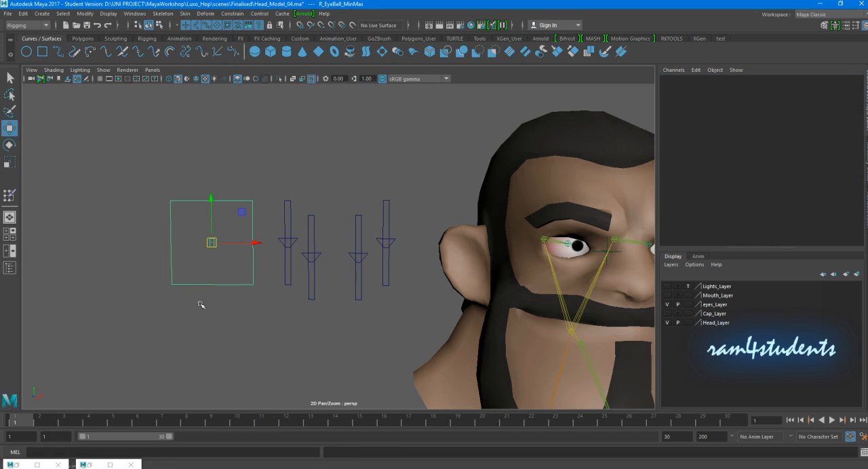
- Rename the small rectangular control inside the square as R_EyeBall_Ctrl
{"action": "left_click", "coordinate": [210, 241]}
{"action": "double_click", "coordinate": [681, 80]}
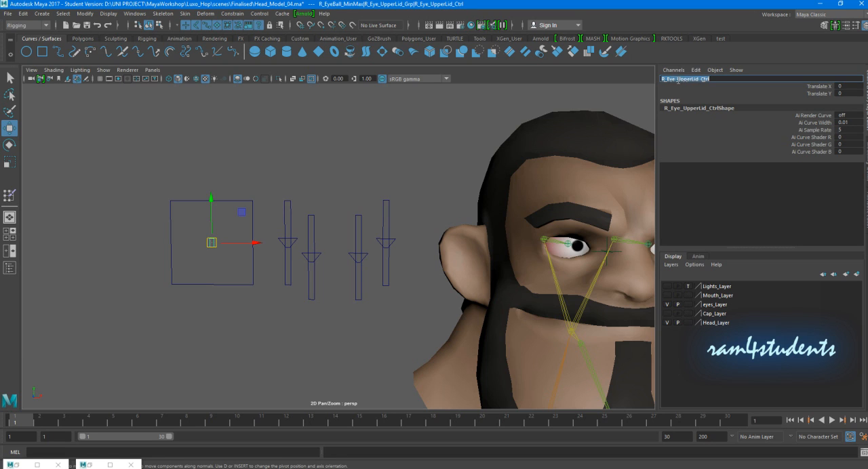
{"action": "left_click_drag", "start_coordinate": [676, 79], "coordinate": [697, 80]}
{"action": "type", "text": "Ball"}
{"action": "key", "text": "Return"}
- Rename the control's parent group as R_EyeBall_Grp
{"action": "left_click", "coordinate": [208, 244]}
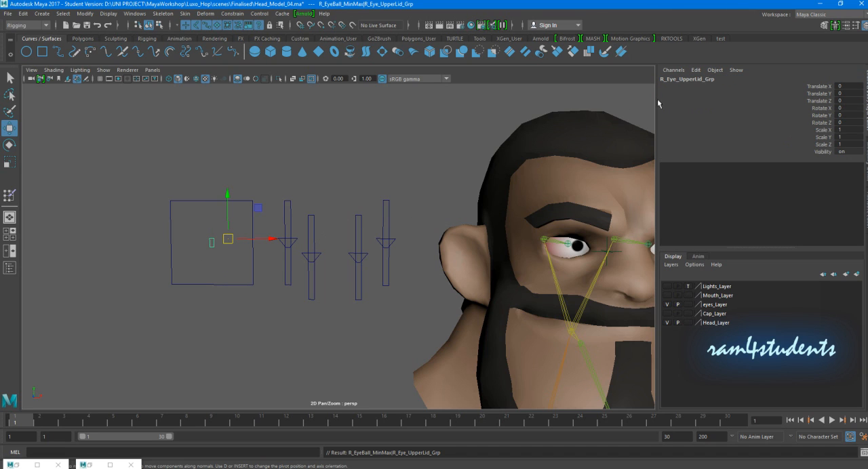
{"action": "left_click", "coordinate": [678, 82]}
{"action": "left_click_drag", "start_coordinate": [672, 80], "coordinate": [688, 79]}
{"action": "type", "text": "L"}
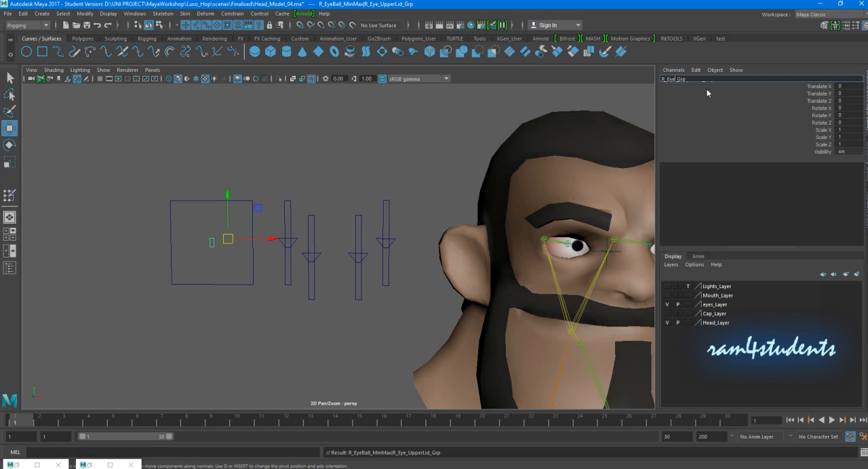
{"action": "key", "text": "Return"}
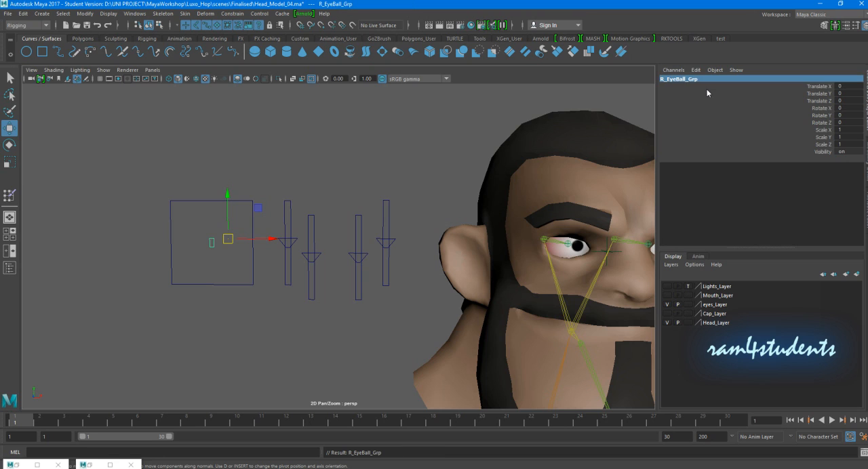
- Duplicate the square R_EyeBall_MinMax slider with its control and move the copy horizontally to the other side of the eyelid sliders
{"action": "left_click", "coordinate": [210, 268]}
{"action": "left_click_drag", "start_coordinate": [217, 173], "coordinate": [234, 213]}
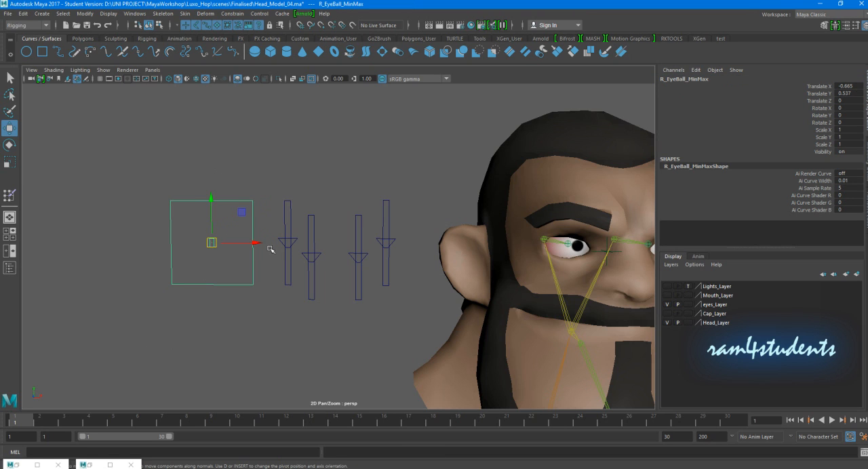
{"action": "key", "text": "ctrl+d"}
{"action": "left_click_drag", "start_coordinate": [228, 243], "coordinate": [479, 239]}
- Select both square sliders and all four eyelid sliders, and move them together horizontally away from the head
{"action": "left_click_drag", "start_coordinate": [208, 175], "coordinate": [458, 205]}
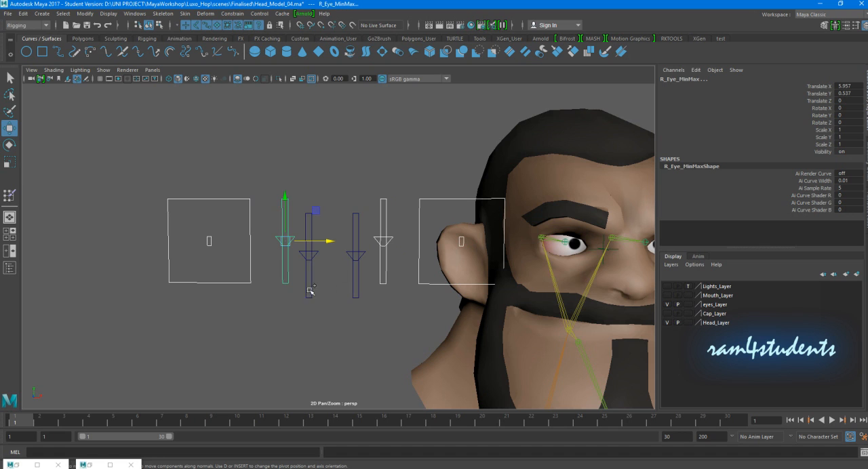
{"action": "left_click_drag", "start_coordinate": [310, 291], "coordinate": [381, 307], "text": "shift"}
{"action": "left_click_drag", "start_coordinate": [398, 253], "coordinate": [289, 254]}
{"action": "left_click", "coordinate": [335, 343]}
- Rename the duplicated square outline nearest the head as L_EyeBall_MinMax
{"action": "left_click_drag", "start_coordinate": [346, 188], "coordinate": [372, 222]}
{"action": "double_click", "coordinate": [672, 80]}
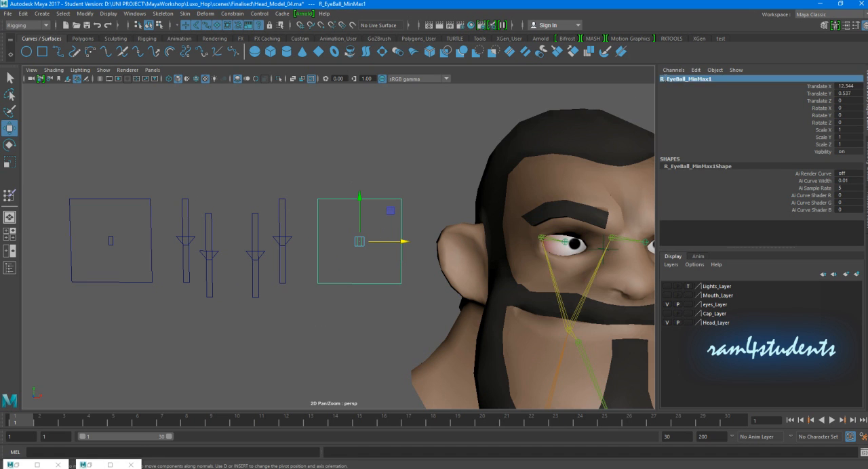
{"action": "key", "text": "Left"}
{"action": "key", "text": "Delete"}
{"action": "type", "text": "L"}
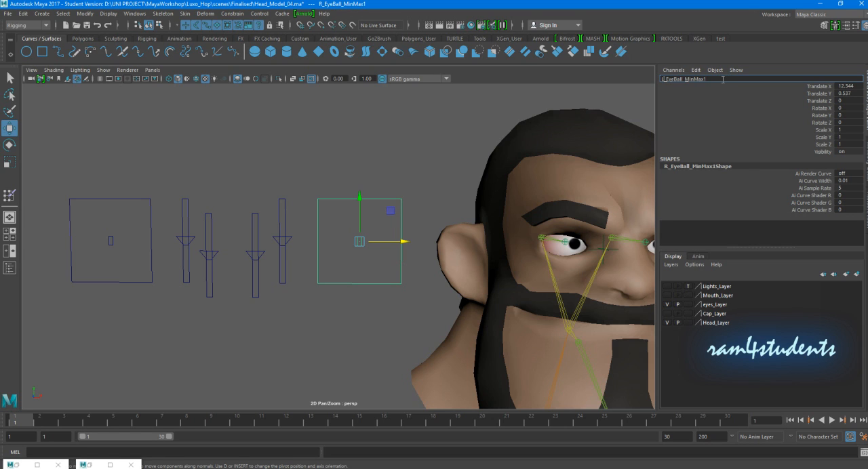
{"action": "key", "text": "Return"}
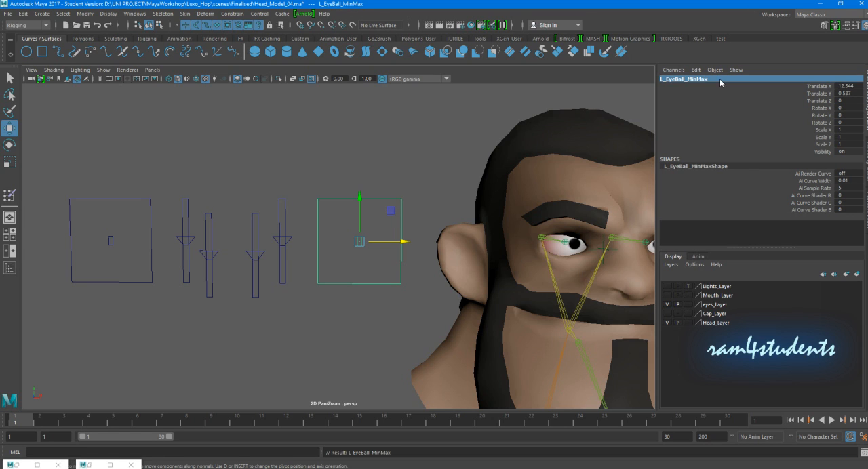
- Rename the small control inside the duplicated square as L_EyeBall_Ctrl
{"action": "left_click", "coordinate": [313, 260]}
{"action": "left_click", "coordinate": [359, 242]}
{"action": "double_click", "coordinate": [668, 79]}
{"action": "left_click", "coordinate": [663, 79]}
{"action": "key", "text": "Delete"}
{"action": "type", "text": "L"}
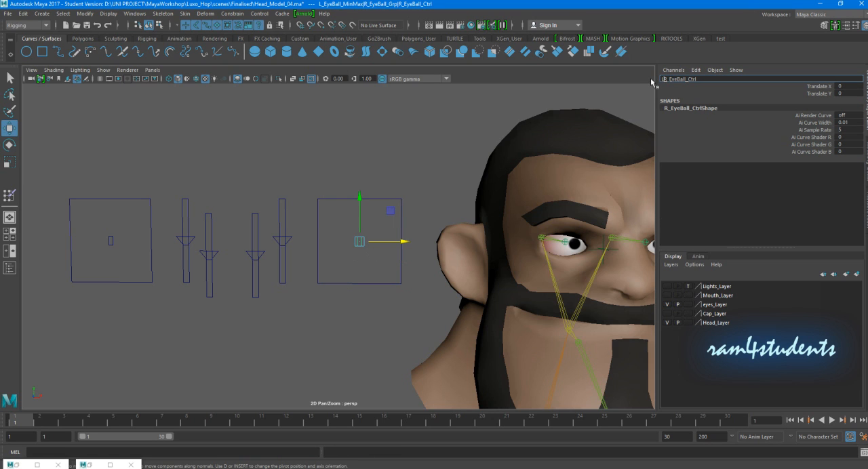
{"action": "key", "text": "Delete"}
{"action": "key", "text": "Return"}
- Rename the duplicated control's parent group as L_EyeBall_Grp
{"action": "left_click", "coordinate": [377, 259]}
{"action": "left_click_drag", "start_coordinate": [377, 258], "coordinate": [347, 241]}
{"action": "key", "text": "Up"}
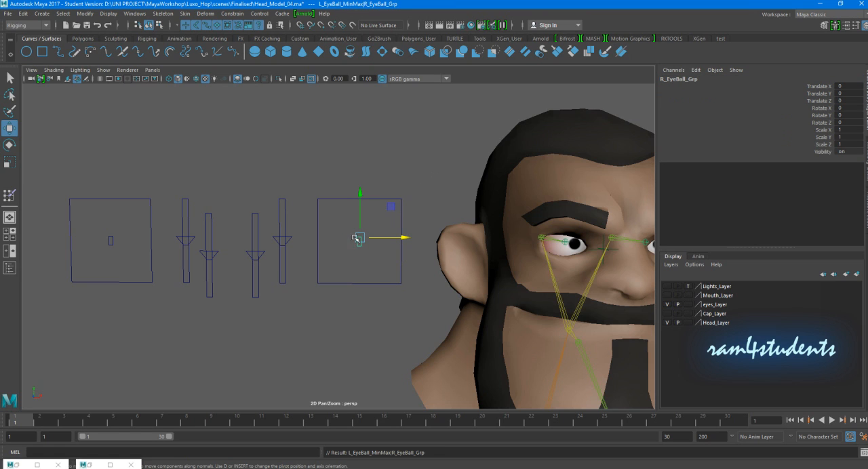
{"action": "double_click", "coordinate": [666, 82]}
{"action": "key", "text": "Home"}
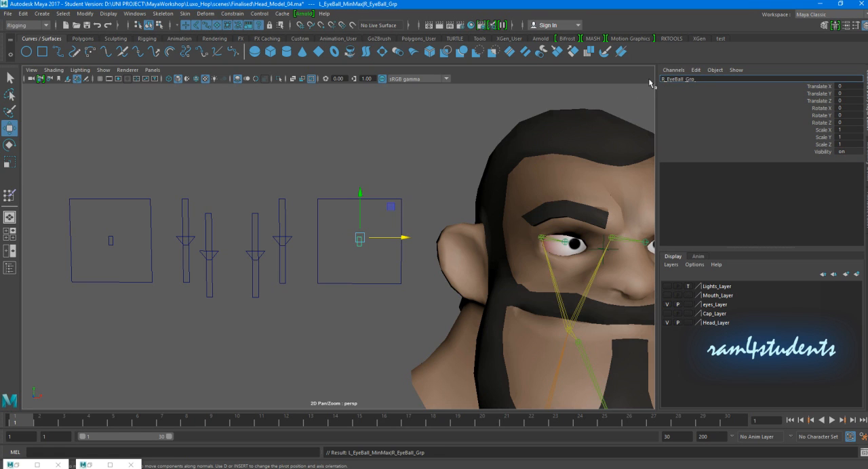
{"action": "type", "text": "L"}
{"action": "key", "text": "Return"}
- Examine the right and left eyeball controls and the four eyelid sliders beside the head
{"action": "left_click", "coordinate": [332, 139]}
{"action": "key", "text": "a"}
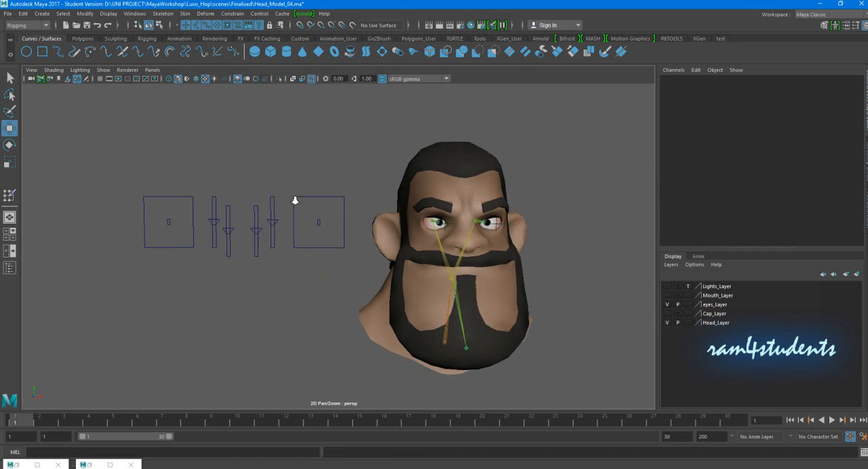
{"action": "mouse_move", "coordinate": [345, 241]}
{"action": "left_mouse_down", "text": "alt"}
{"action": "mouse_move", "coordinate": [328, 237]}
{"action": "mouse_move", "coordinate": [346, 238]}
{"action": "left_mouse_up", "text": "alt"}
{"action": "scroll", "coordinate": [347, 237], "scroll_direction": "up", "scroll_amount": 1}
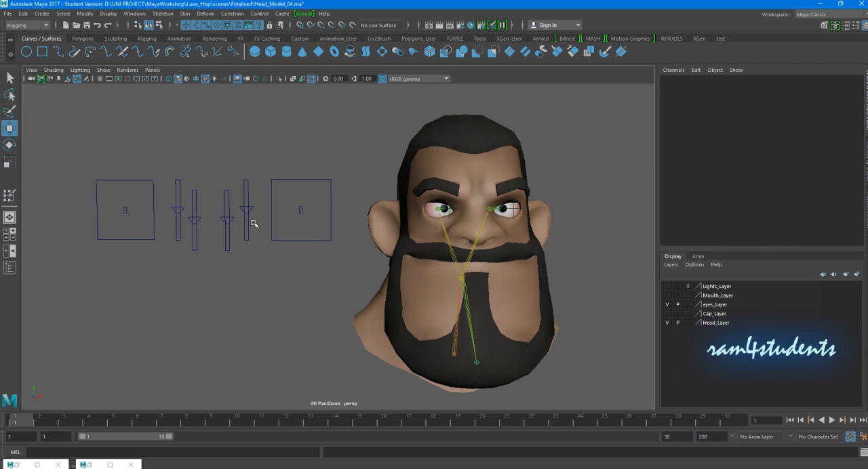
{"action": "left_click", "coordinate": [97, 210]}
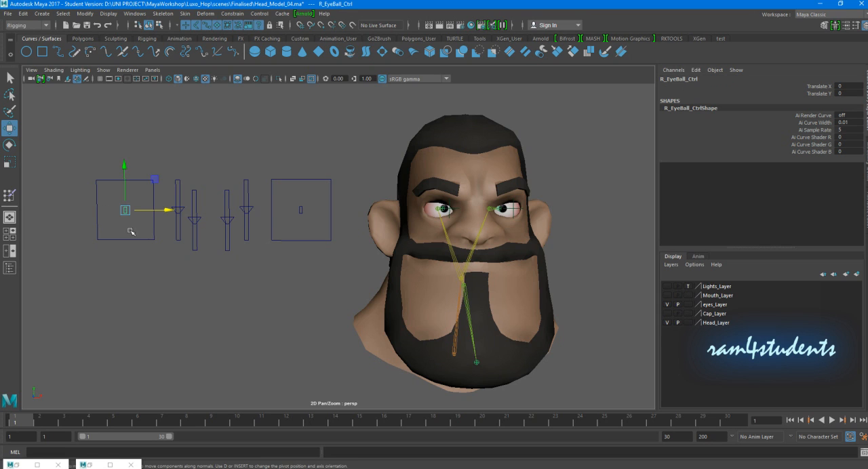
{"action": "left_click", "coordinate": [298, 209]}
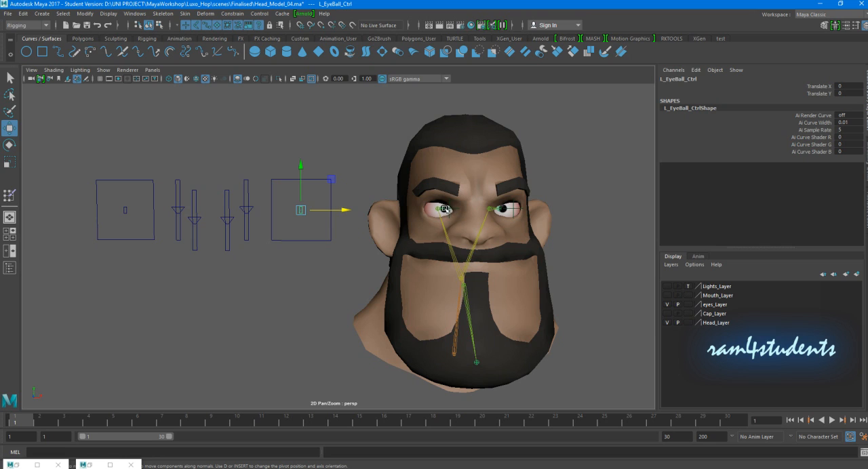
{"action": "left_click_drag", "start_coordinate": [176, 172], "coordinate": [257, 253]}
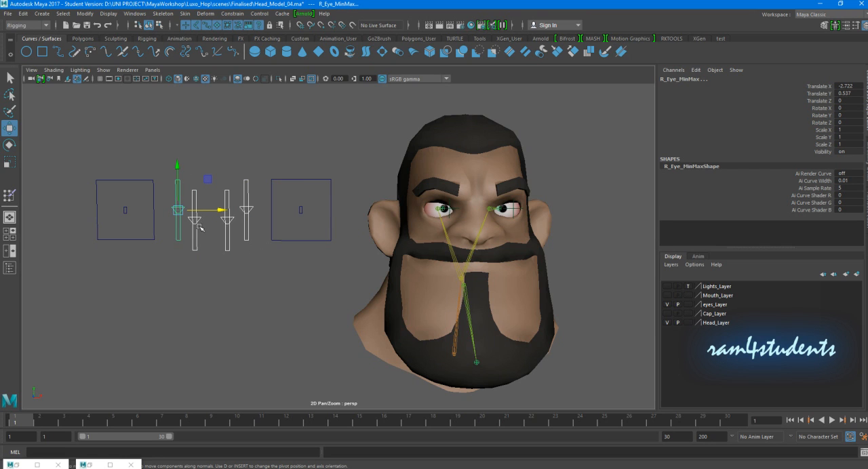
{"action": "left_click", "coordinate": [224, 303]}
- Test R_EyeBall_Ctrl at Translate X -3, try the right eye's aim locator, and reset the control's Translate X to 0
{"action": "left_click_drag", "start_coordinate": [124, 201], "coordinate": [144, 211]}
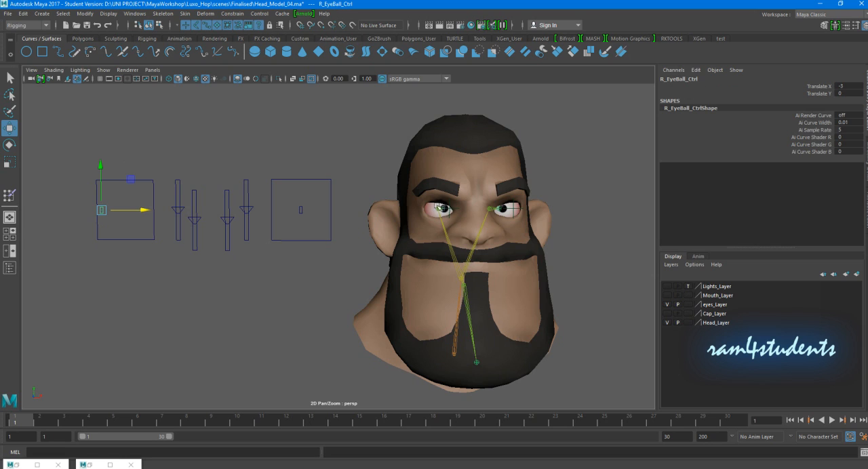
{"action": "left_click", "coordinate": [447, 209]}
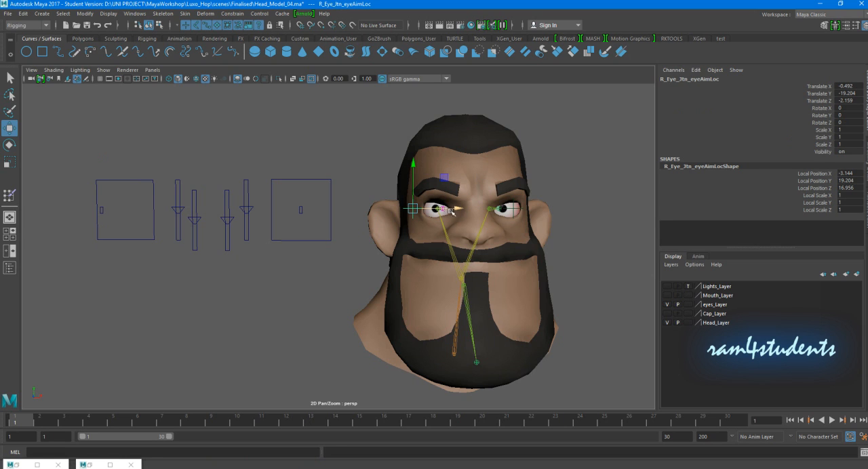
{"action": "key", "text": "ctrl+z"}
{"action": "left_click", "coordinate": [96, 212]}
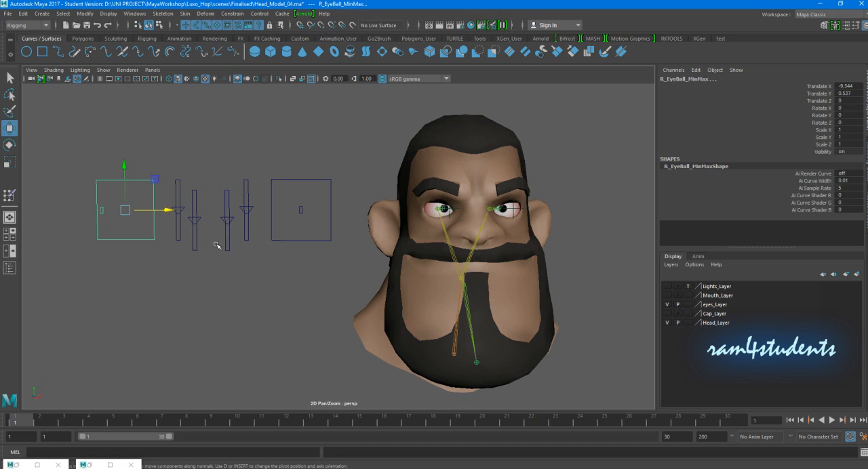
{"action": "left_click", "coordinate": [102, 211]}
{"action": "left_click", "coordinate": [844, 86]}
{"action": "type", "text": "0"}
{"action": "key", "text": "Return"}
{"action": "left_click", "coordinate": [182, 299]}
- Start Set Driven Key for the small control in the right eyeball square and load R_EyeBall_Ctrl as the driver
{"action": "left_click", "coordinate": [125, 210]}
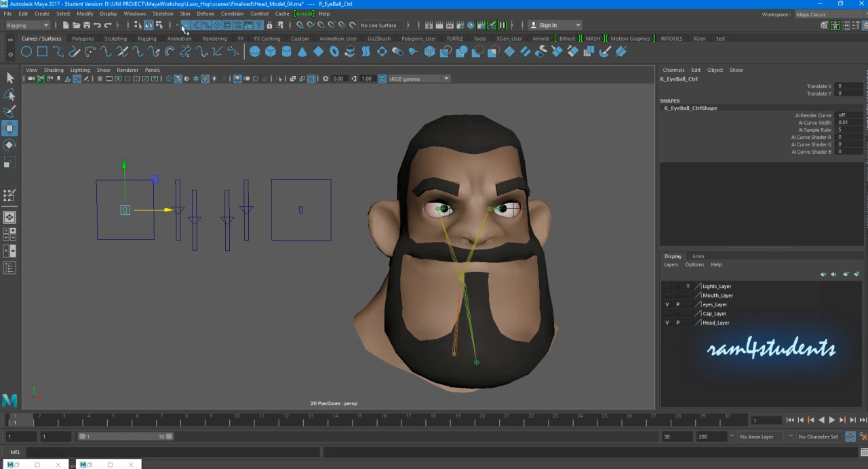
{"action": "left_click", "coordinate": [27, 25]}
{"action": "left_click", "coordinate": [22, 54]}
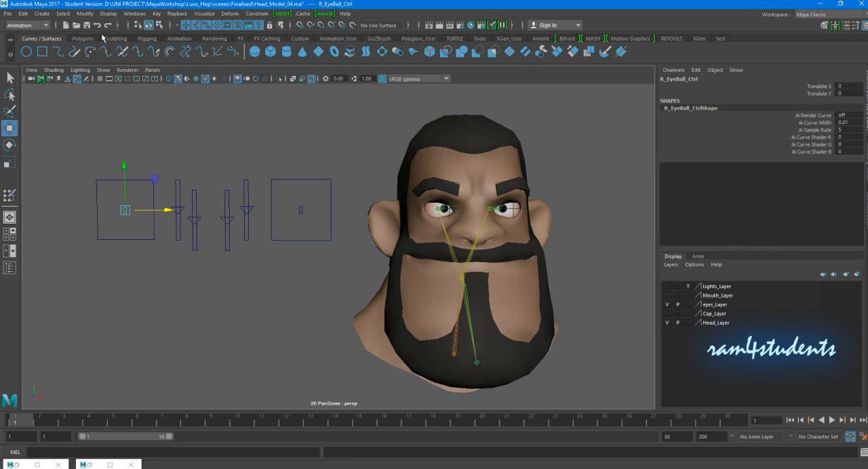
{"action": "left_click", "coordinate": [157, 14]}
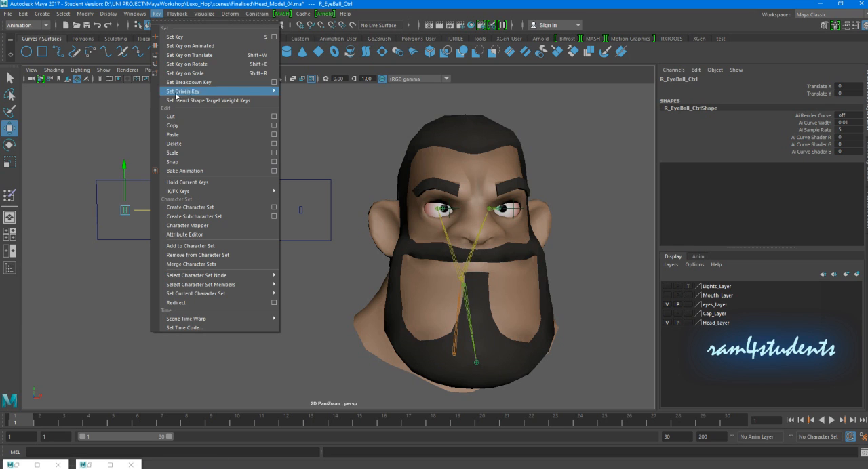
{"action": "mouse_move", "coordinate": [176, 94]}
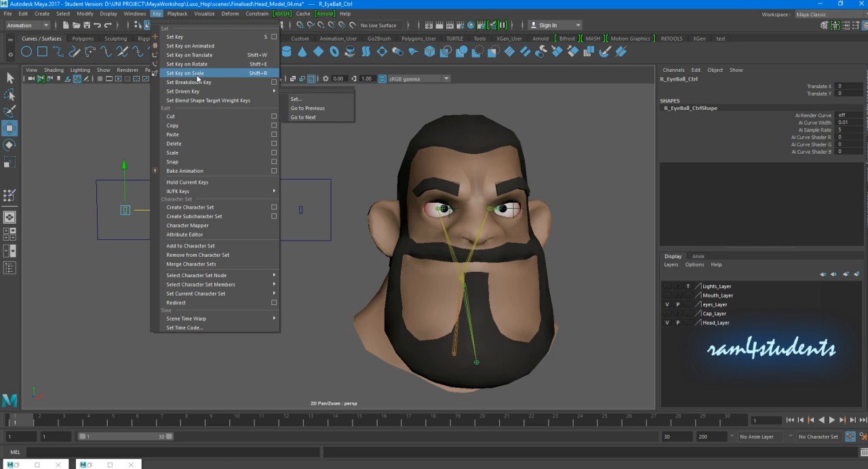
{"action": "left_click", "coordinate": [305, 100]}
{"action": "left_click_drag", "start_coordinate": [133, 97], "coordinate": [688, 152]}
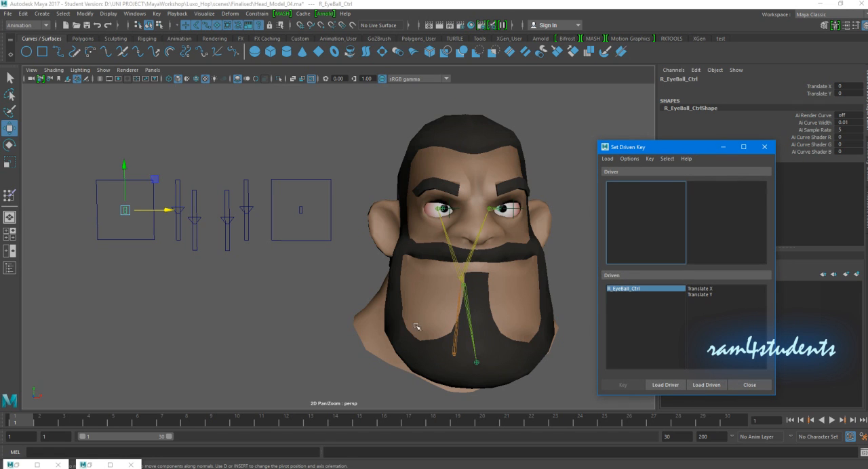
{"action": "left_click", "coordinate": [665, 385]}
- Load R_Eye_Jtn_eyeAimLoc as driven and key its Translate X to the driver's Translate X at the neutral position
{"action": "left_click", "coordinate": [453, 210]}
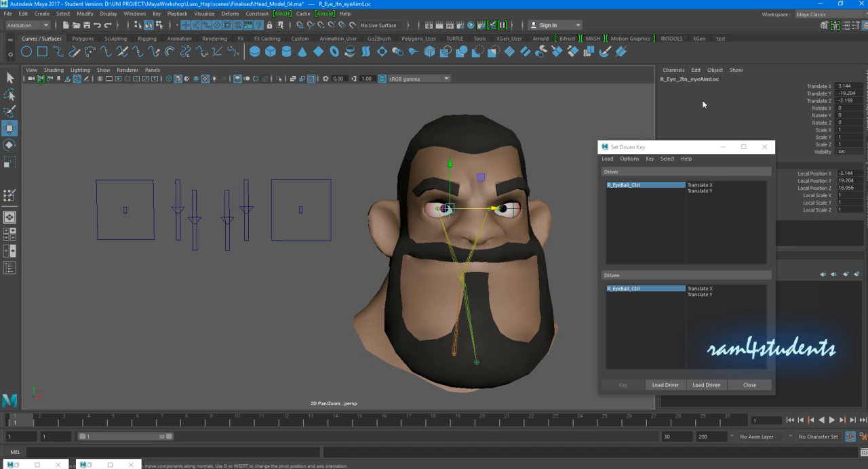
{"action": "left_click", "coordinate": [707, 386]}
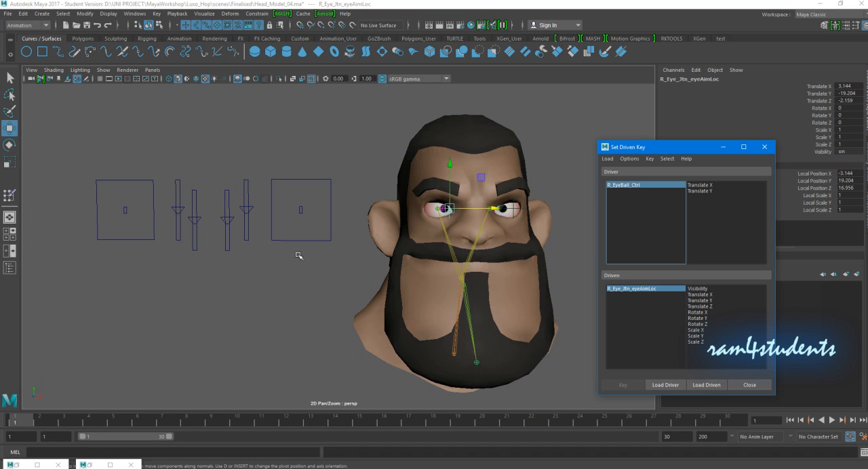
{"action": "left_click", "coordinate": [710, 188]}
{"action": "left_click", "coordinate": [709, 296]}
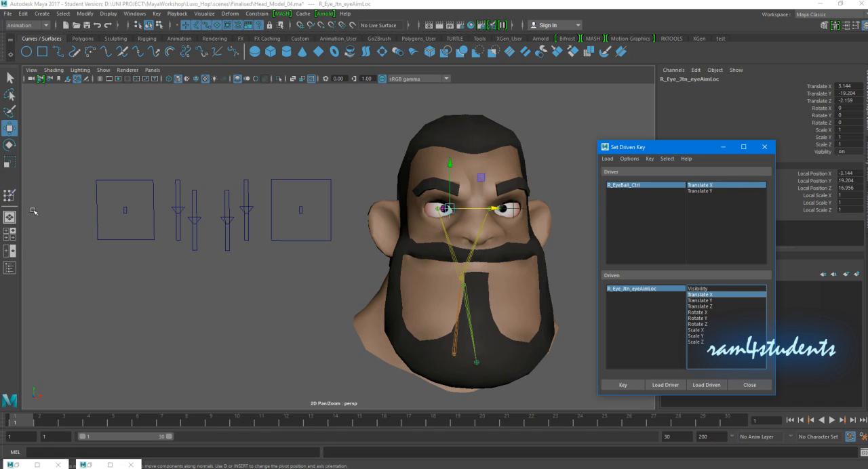
{"action": "left_click", "coordinate": [632, 386]}
- Move R_EyeBall_Ctrl to Translate X -3, shift the right aim locator toward the outer side of the eye, and set a driven key
{"action": "left_click", "coordinate": [125, 208]}
{"action": "left_click_drag", "start_coordinate": [124, 210], "coordinate": [101, 210]}
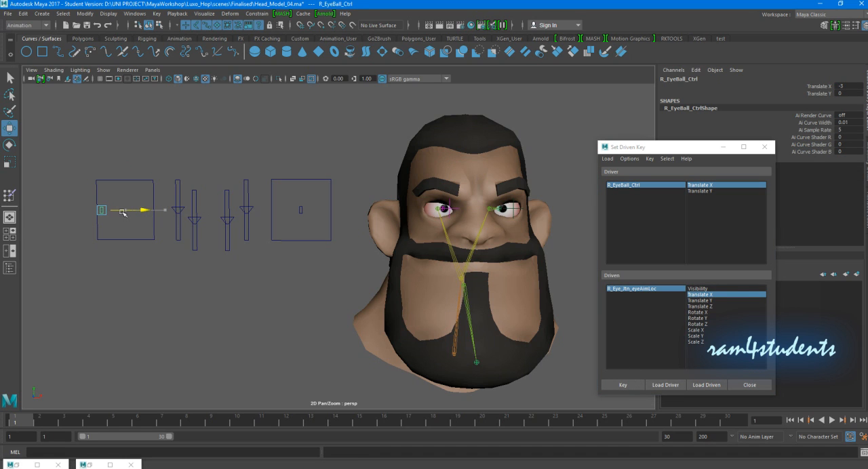
{"action": "left_click", "coordinate": [620, 290]}
{"action": "left_click_drag", "start_coordinate": [488, 203], "coordinate": [415, 209]}
{"action": "left_click", "coordinate": [622, 385]}
- Move R_EyeBall_Ctrl to its opposite horizontal limit and key the right aim locator's Translate X at about 6.389
{"action": "left_click_drag", "start_coordinate": [118, 217], "coordinate": [202, 215]}
{"action": "left_click", "coordinate": [617, 290]}
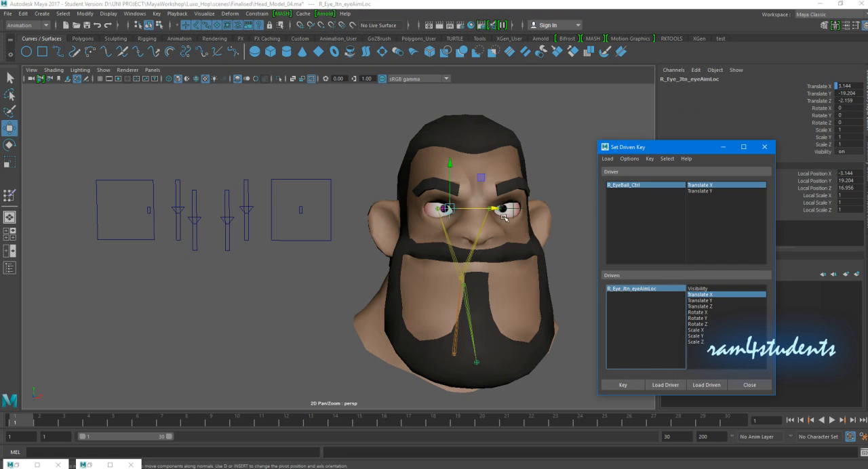
{"action": "left_click_drag", "start_coordinate": [515, 211], "coordinate": [527, 215]}
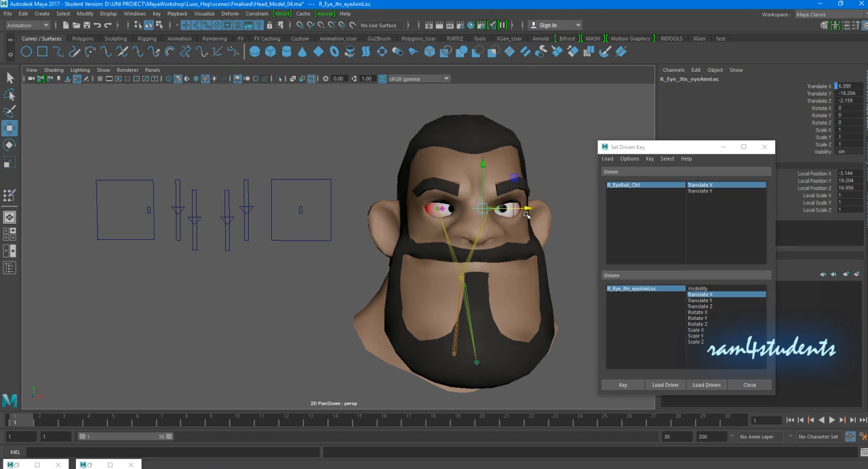
{"action": "left_click", "coordinate": [621, 384]}
- Reselect R_EyeBall_Ctrl and reset its Translate X to 0
{"action": "left_click", "coordinate": [148, 211]}
{"action": "mouse_move", "coordinate": [190, 216]}
{"action": "left_mouse_down"}
{"action": "mouse_move", "coordinate": [139, 214]}
{"action": "mouse_move", "coordinate": [181, 214]}
{"action": "mouse_move", "coordinate": [150, 214]}
{"action": "mouse_move", "coordinate": [174, 214]}
{"action": "left_mouse_up"}
{"action": "left_click", "coordinate": [849, 86]}
{"action": "type", "text": "0"}
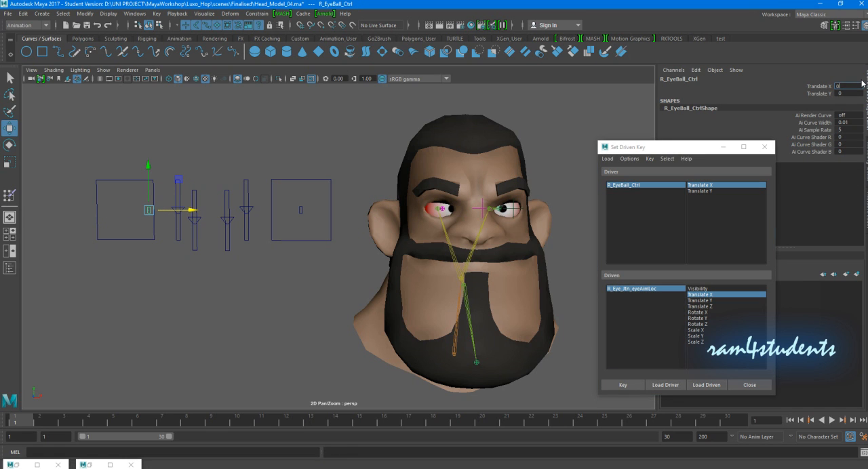
{"action": "key", "text": "Return"}
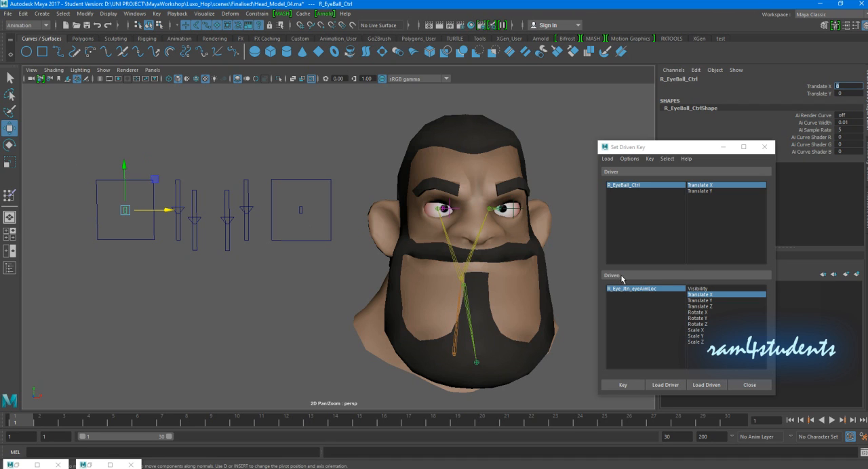
- Key the right aim locator's Translate Y to R_EyeBall_Ctrl's Translate Y at the neutral position
{"action": "left_click", "coordinate": [702, 192]}
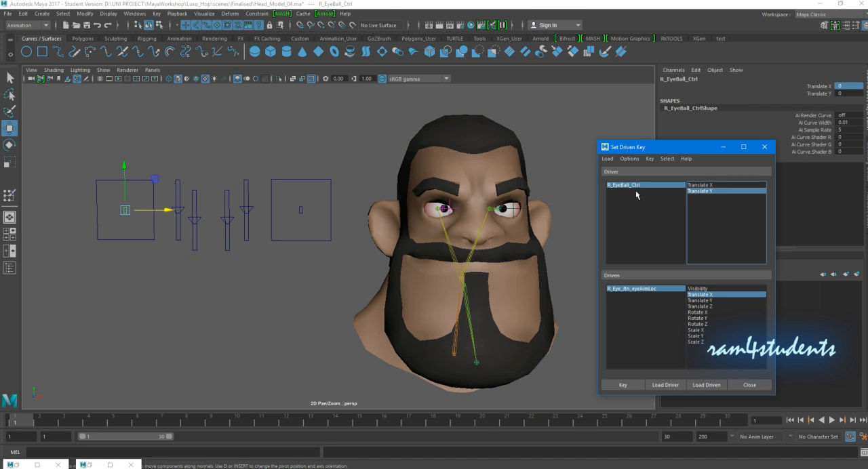
{"action": "left_click", "coordinate": [705, 301]}
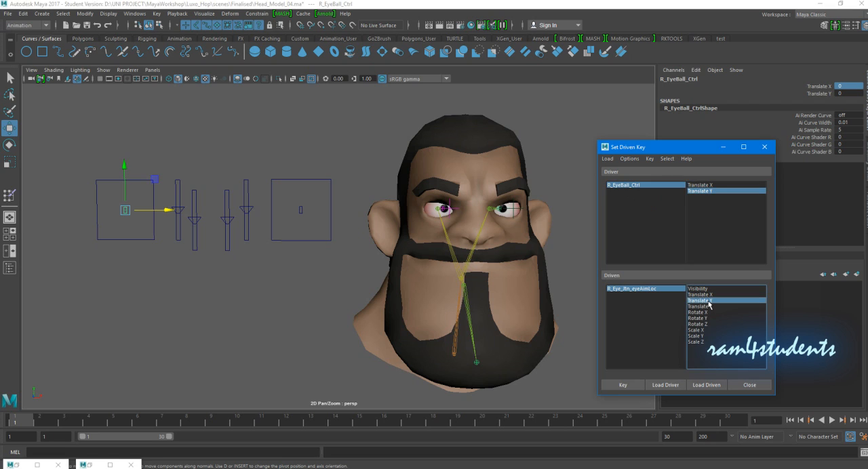
{"action": "left_click", "coordinate": [624, 386]}
- Raise R_EyeBall_Ctrl to its upper limit and key the right aim locator's Translate Y at about -16.872
{"action": "left_click_drag", "start_coordinate": [125, 166], "coordinate": [126, 120]}
{"action": "left_click", "coordinate": [621, 290]}
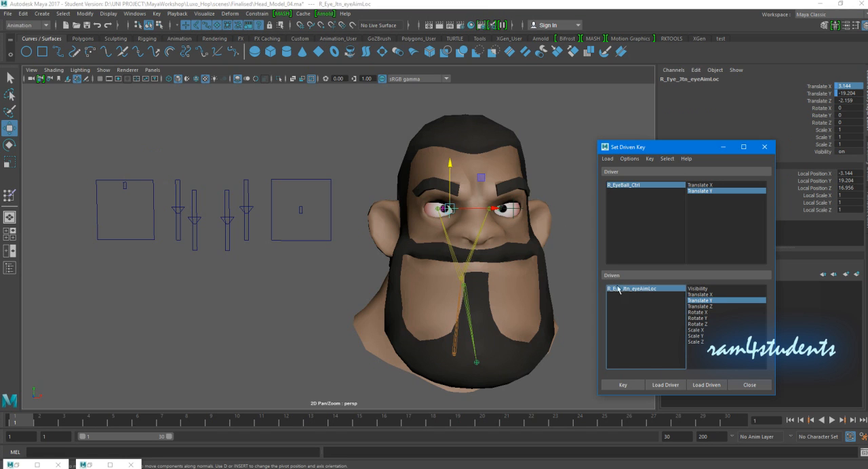
{"action": "left_click_drag", "start_coordinate": [453, 149], "coordinate": [452, 136]}
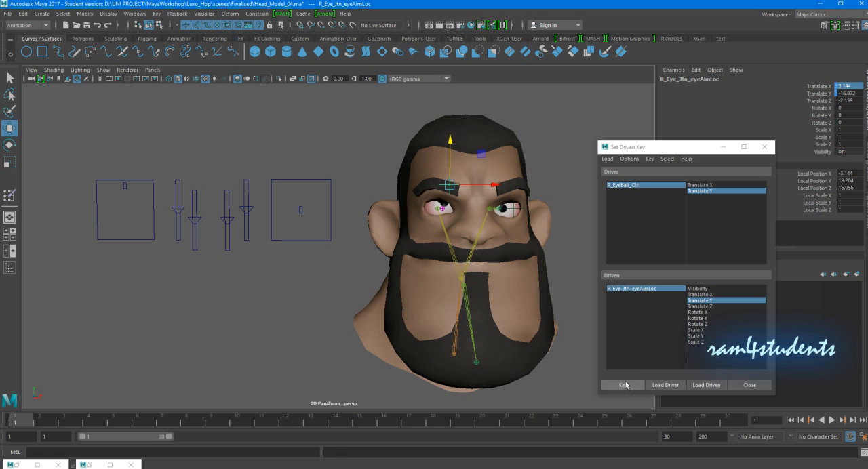
- Lower R_EyeBall_Ctrl to Translate Y -3 and key the right aim locator's Translate Y at about -22.46
{"action": "left_click", "coordinate": [122, 186]}
{"action": "left_click_drag", "start_coordinate": [125, 162], "coordinate": [125, 209]}
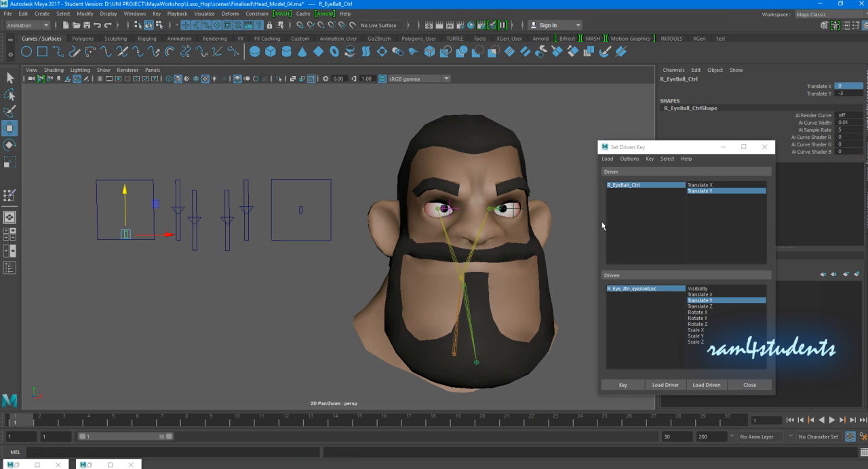
{"action": "left_click", "coordinate": [623, 290]}
{"action": "left_click_drag", "start_coordinate": [449, 156], "coordinate": [449, 193]}
{"action": "left_click", "coordinate": [624, 385]}
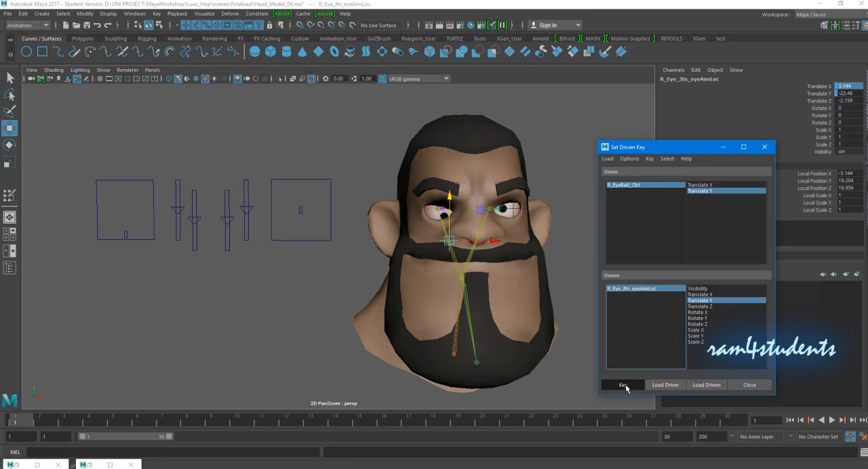
- Try R_EyeBall_Ctrl freely inside its square and reset its Translate X and Translate Y to 0
{"action": "left_click", "coordinate": [121, 232]}
{"action": "left_click_drag", "start_coordinate": [123, 234], "coordinate": [113, 215]}
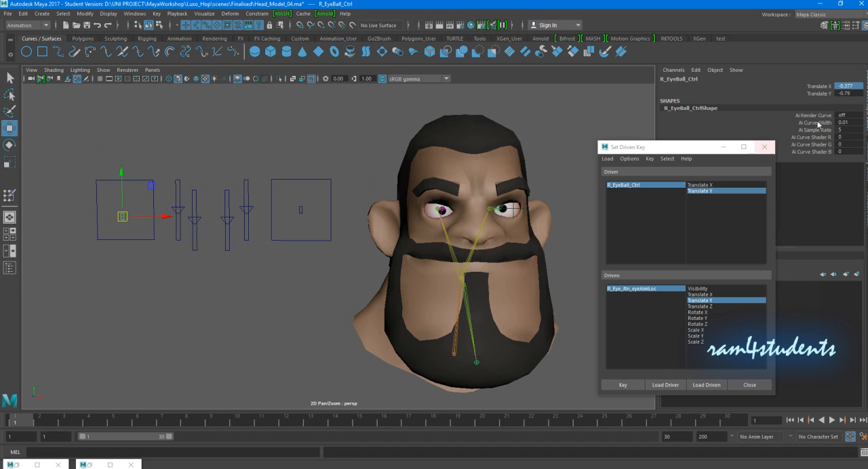
{"action": "left_click_drag", "start_coordinate": [856, 93], "coordinate": [846, 88]}
{"action": "type", "text": "0"}
{"action": "key", "text": "Return"}
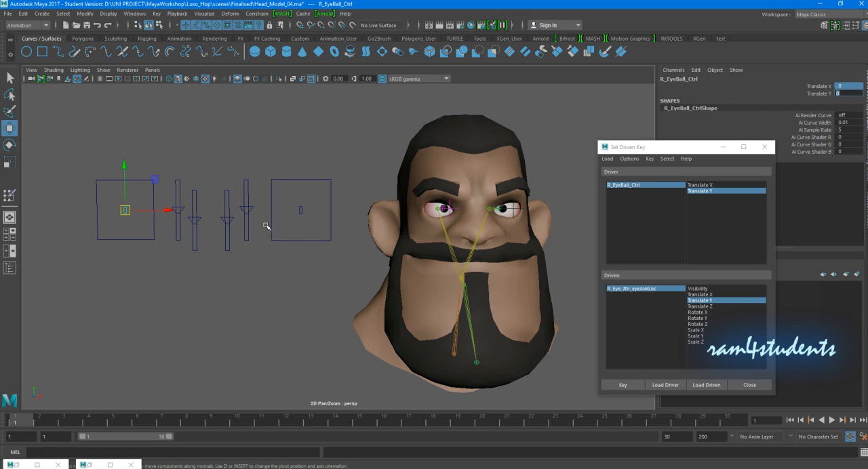
- Load L_EyeBall_Ctrl as the driver and L_Eye_Jtn_eyeAimLoc as the driven object for a driven key
{"action": "left_click", "coordinate": [301, 211]}
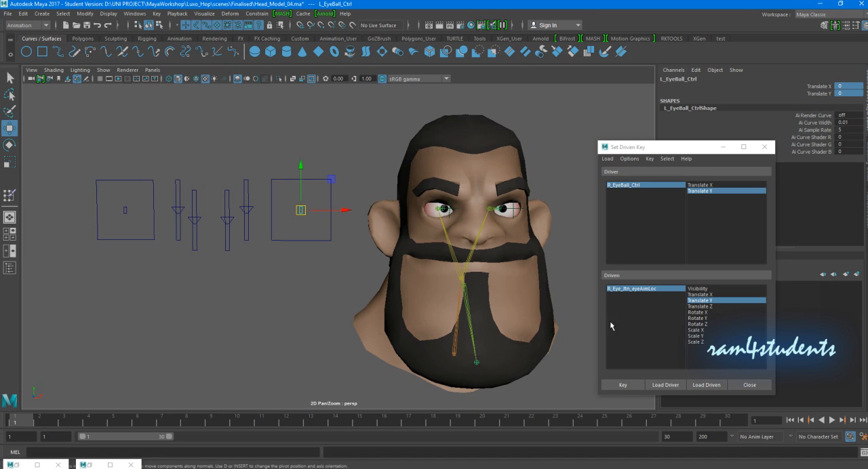
{"action": "left_click", "coordinate": [665, 384]}
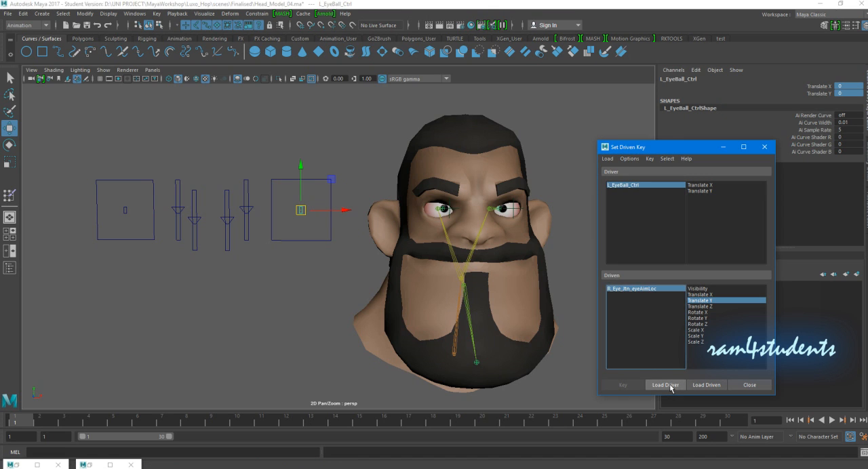
{"action": "left_click", "coordinate": [517, 208]}
{"action": "left_click", "coordinate": [707, 385]}
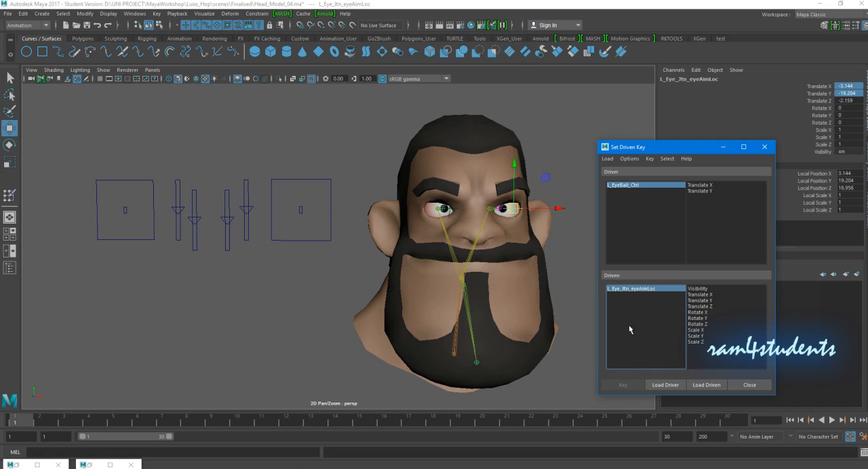
- Key the left aim locator's Translate X to L_EyeBall_Ctrl's Translate X at the neutral position
{"action": "left_click", "coordinate": [710, 185]}
{"action": "left_click", "coordinate": [706, 296]}
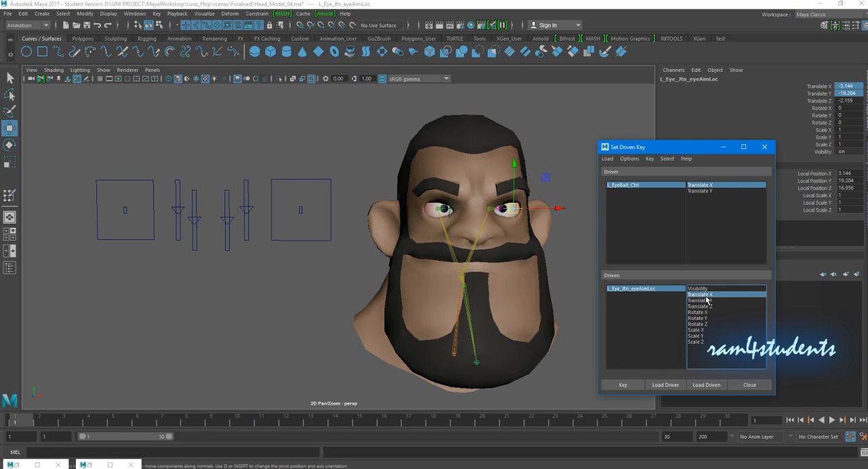
{"action": "left_click", "coordinate": [623, 385]}
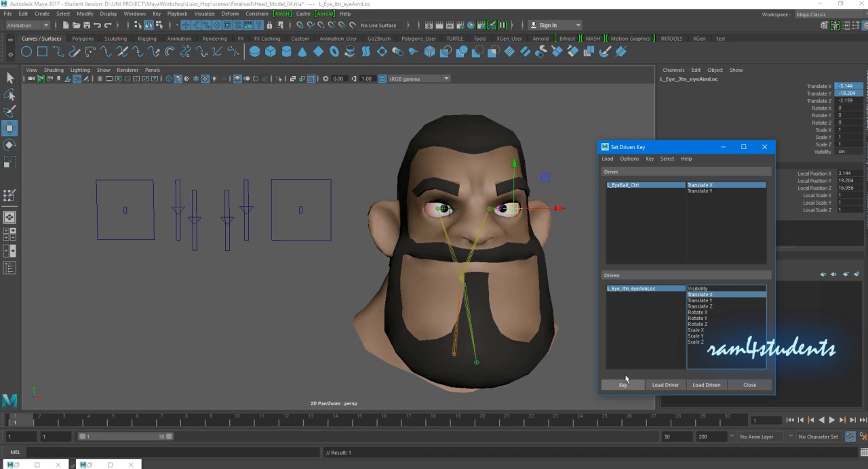
- Move L_EyeBall_Ctrl to Translate X 3 and key the left aim locator's Translate X at about 7.23
{"action": "left_click_drag", "start_coordinate": [292, 202], "coordinate": [368, 210]}
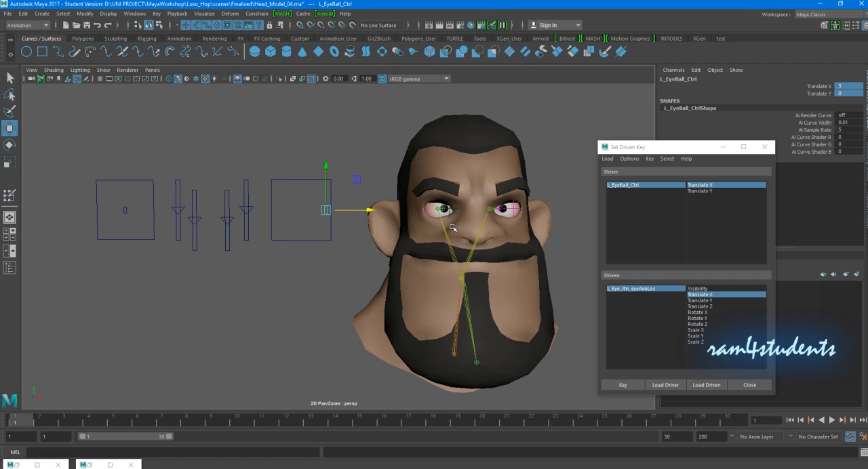
{"action": "middle_click_drag", "start_coordinate": [508, 257], "coordinate": [457, 256], "text": "alt"}
{"action": "left_click_drag", "start_coordinate": [457, 256], "coordinate": [442, 256], "text": "alt"}
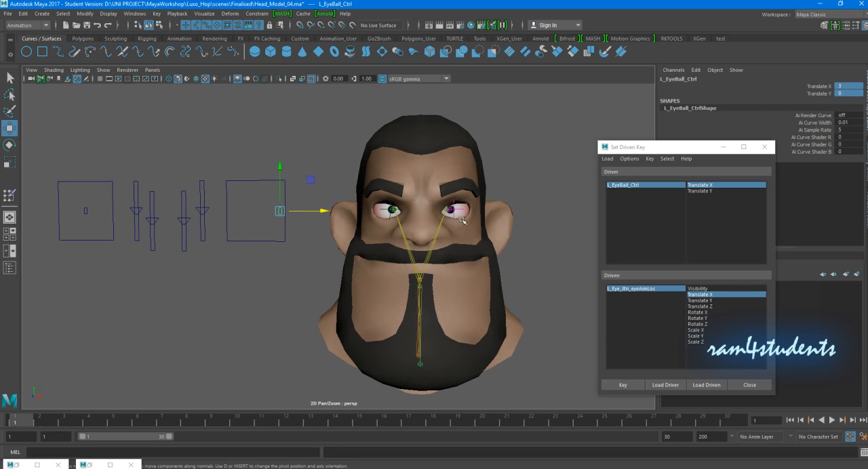
{"action": "left_click", "coordinate": [621, 290]}
{"action": "left_click_drag", "start_coordinate": [498, 209], "coordinate": [560, 252]}
{"action": "left_click", "coordinate": [625, 386]}
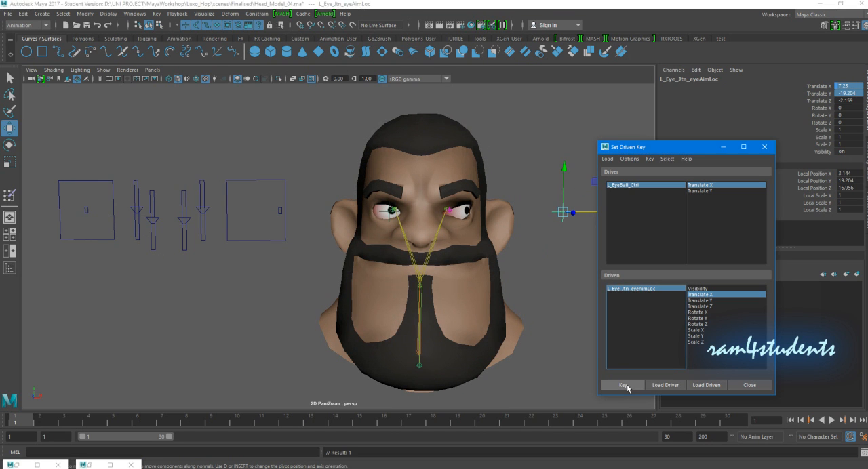
- Move L_EyeBall_Ctrl to Translate X -3 and key the left aim locator's Translate X at about -6.01
{"action": "left_click", "coordinate": [278, 210]}
{"action": "left_click_drag", "start_coordinate": [325, 212], "coordinate": [279, 212]}
{"action": "left_click", "coordinate": [615, 290]}
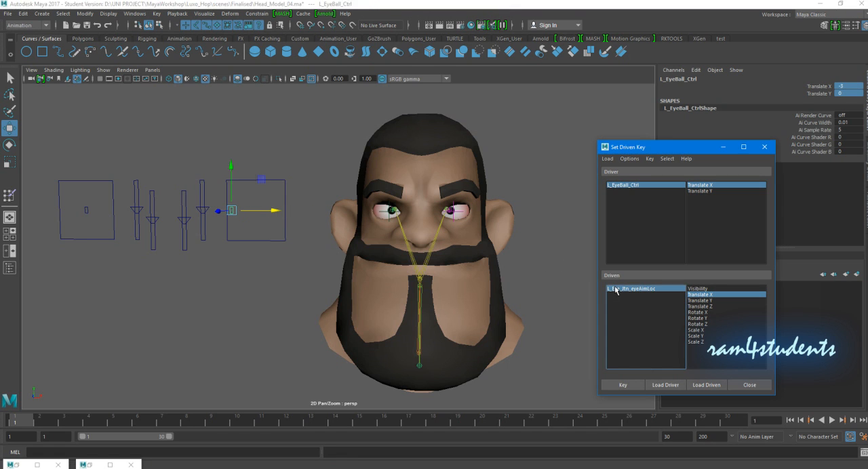
{"action": "left_click_drag", "start_coordinate": [505, 212], "coordinate": [475, 212]}
{"action": "left_click", "coordinate": [622, 385]}
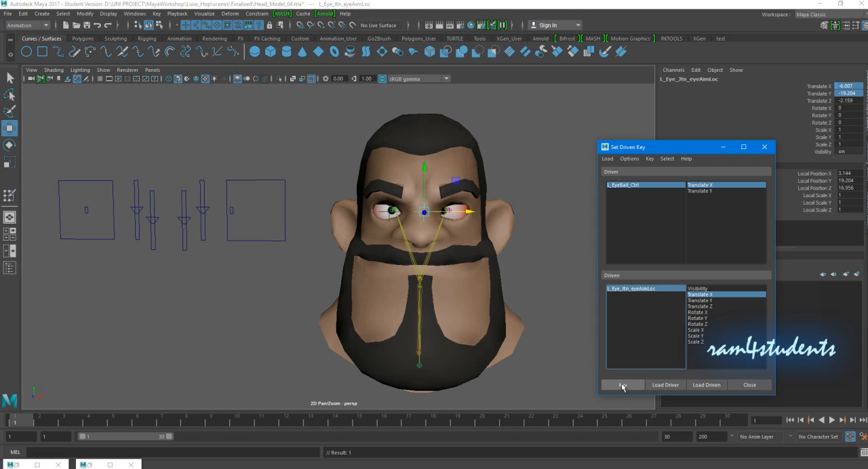
- Reset L_EyeBall_Ctrl's Translate X to 0 and key the left aim locator's Translate Y to the control's Translate Y at neutral
{"action": "left_click_drag", "start_coordinate": [249, 218], "coordinate": [231, 203]}
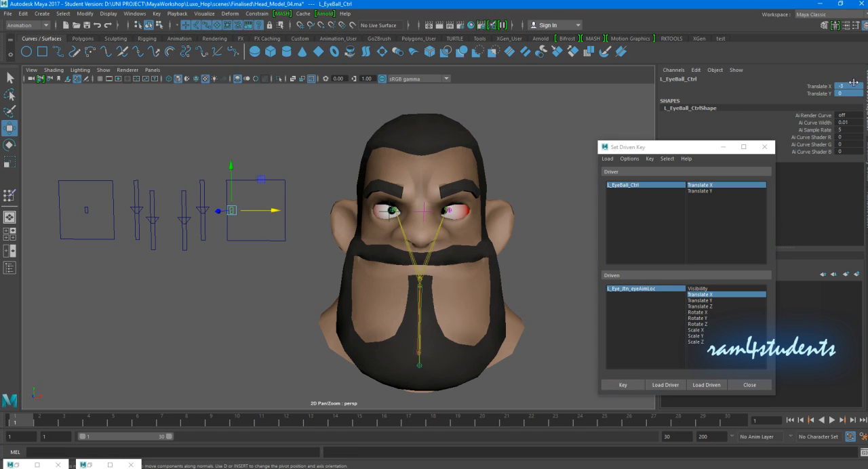
{"action": "left_click", "coordinate": [853, 83]}
{"action": "type", "text": "0"}
{"action": "key", "text": "Return"}
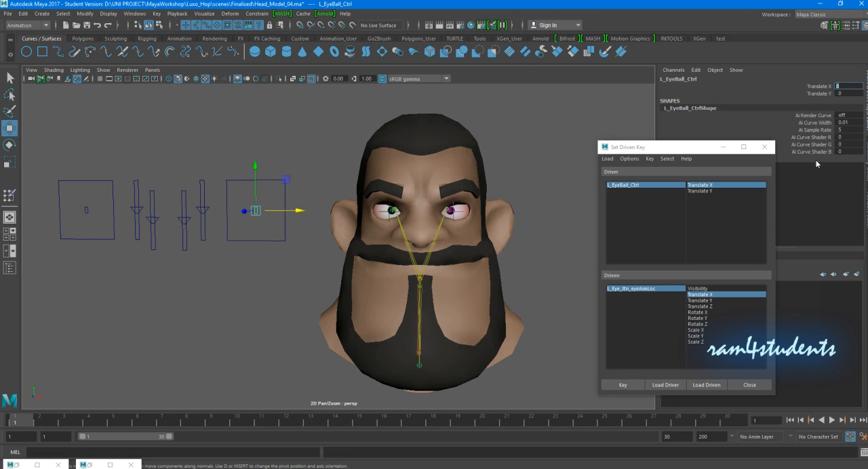
{"action": "left_click", "coordinate": [710, 191]}
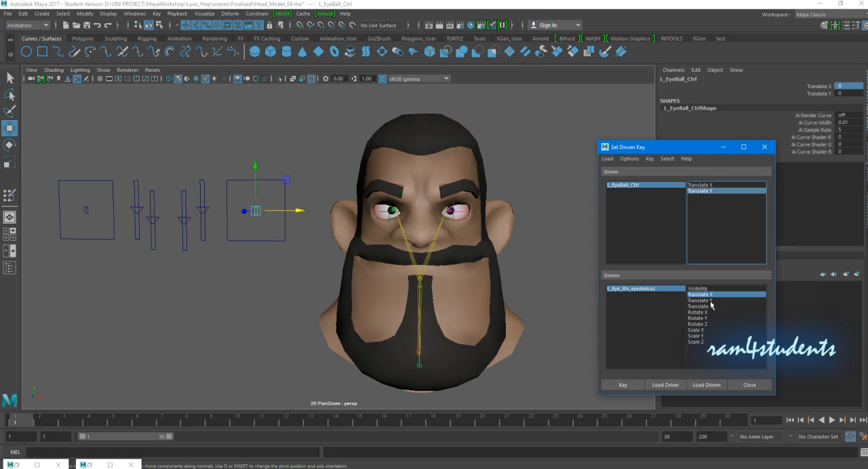
{"action": "left_click", "coordinate": [710, 301]}
{"action": "left_click", "coordinate": [621, 384]}
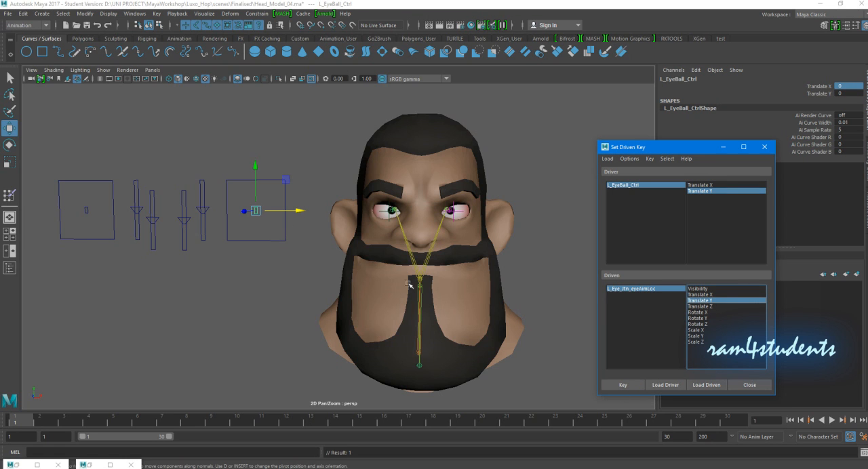
- Raise L_EyeBall_Ctrl to Translate Y 3 and key the left aim locator's Translate Y at about -17.1
{"action": "left_click_drag", "start_coordinate": [257, 174], "coordinate": [257, 149]}
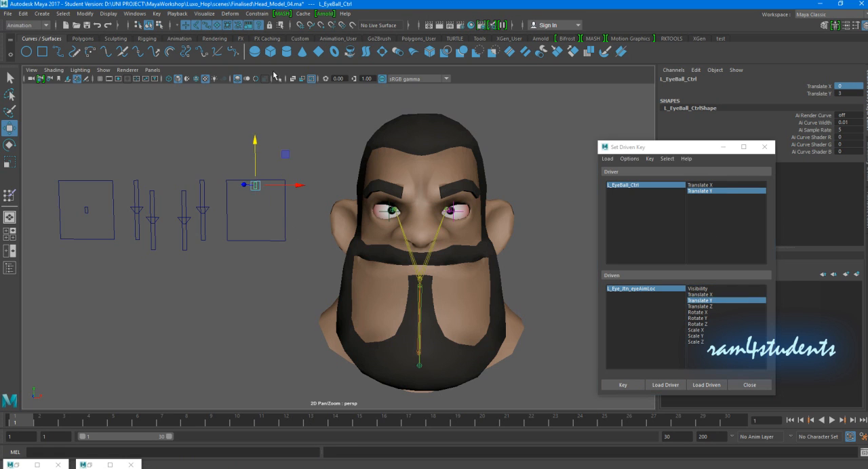
{"action": "left_click", "coordinate": [634, 290]}
{"action": "left_click_drag", "start_coordinate": [457, 170], "coordinate": [459, 147]}
{"action": "left_click", "coordinate": [623, 385]}
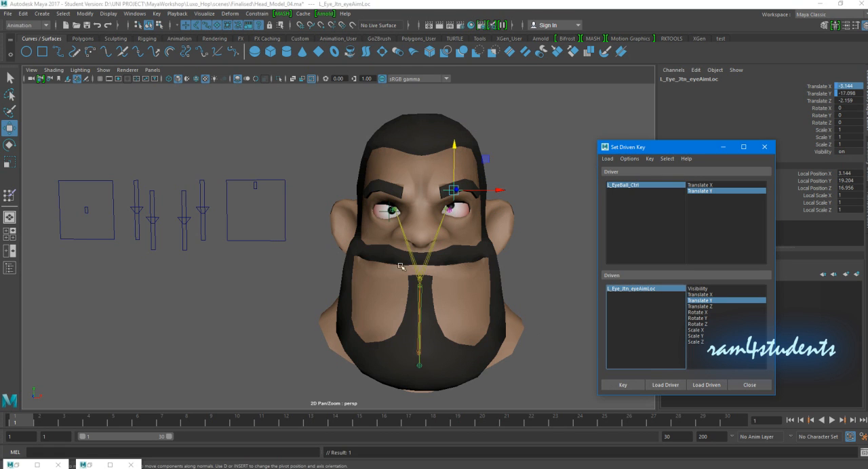
- Lower L_EyeBall_Ctrl to Translate Y -3 and key the left aim locator's Translate Y at about -22.53
{"action": "left_click", "coordinate": [255, 185]}
{"action": "left_click_drag", "start_coordinate": [256, 162], "coordinate": [256, 213]}
{"action": "left_click", "coordinate": [632, 289]}
{"action": "left_click_drag", "start_coordinate": [455, 163], "coordinate": [456, 199]}
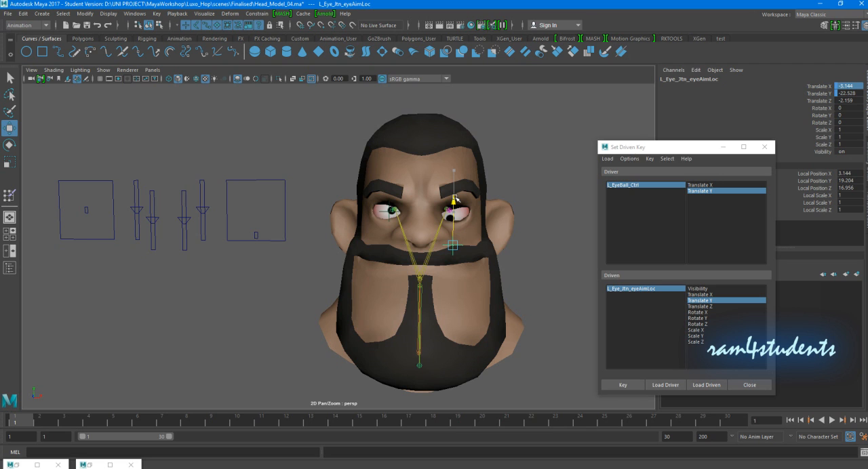
{"action": "left_click", "coordinate": [622, 385]}
- Close the Set Driven Key window and reset L_EyeBall_Ctrl's Translate Y to 0
{"action": "left_click", "coordinate": [750, 384]}
{"action": "left_click_drag", "start_coordinate": [551, 196], "coordinate": [571, 199], "text": "alt"}
{"action": "left_click", "coordinate": [270, 231]}
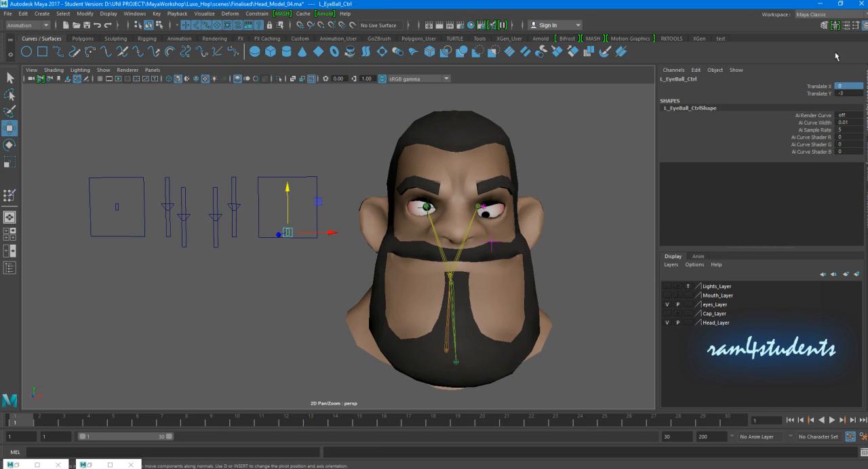
{"action": "key", "text": "Tab"}
{"action": "type", "text": "0"}
{"action": "key", "text": "Return"}
- Try both eyeball controls together inside their squares, reset their Translate X and Translate Y to 0, and deselect them
{"action": "left_click", "coordinate": [117, 205]}
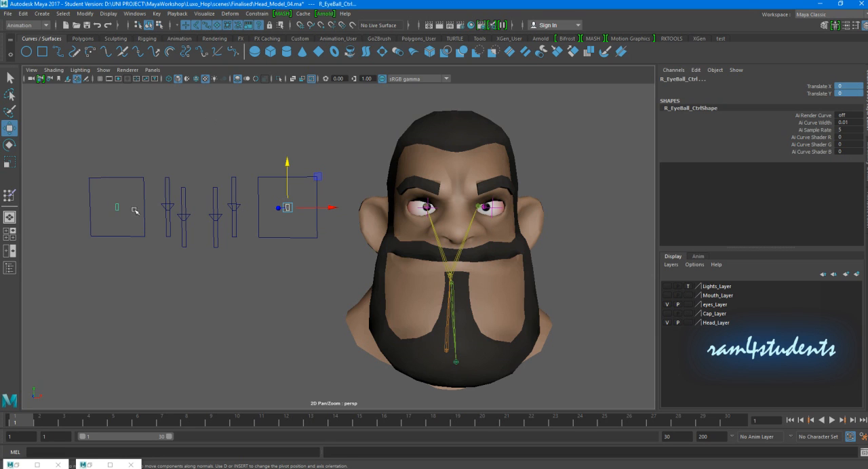
{"action": "mouse_move", "coordinate": [289, 208]}
{"action": "left_mouse_down"}
{"action": "mouse_move", "coordinate": [283, 213]}
{"action": "mouse_move", "coordinate": [302, 208]}
{"action": "mouse_move", "coordinate": [244, 208]}
{"action": "mouse_move", "coordinate": [292, 205]}
{"action": "mouse_move", "coordinate": [247, 213]}
{"action": "mouse_move", "coordinate": [282, 204]}
{"action": "mouse_move", "coordinate": [254, 223]}
{"action": "mouse_move", "coordinate": [278, 213]}
{"action": "left_mouse_up"}
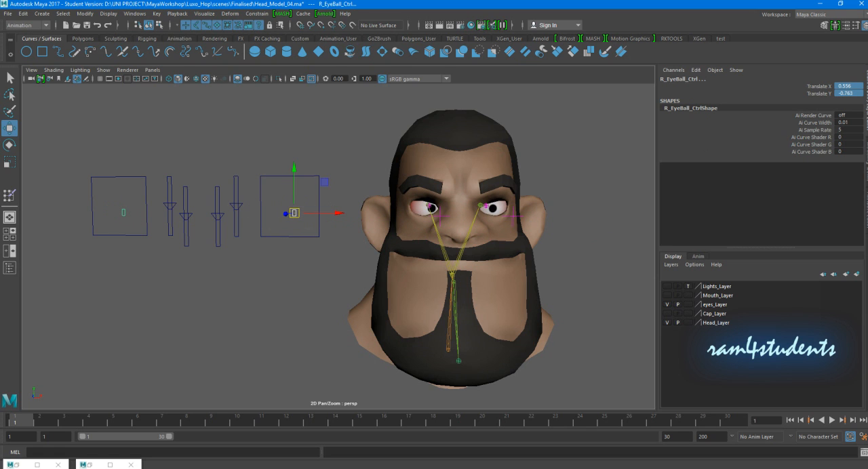
{"action": "left_click_drag", "start_coordinate": [859, 87], "coordinate": [856, 88]}
{"action": "type", "text": "0"}
{"action": "key", "text": "Return"}
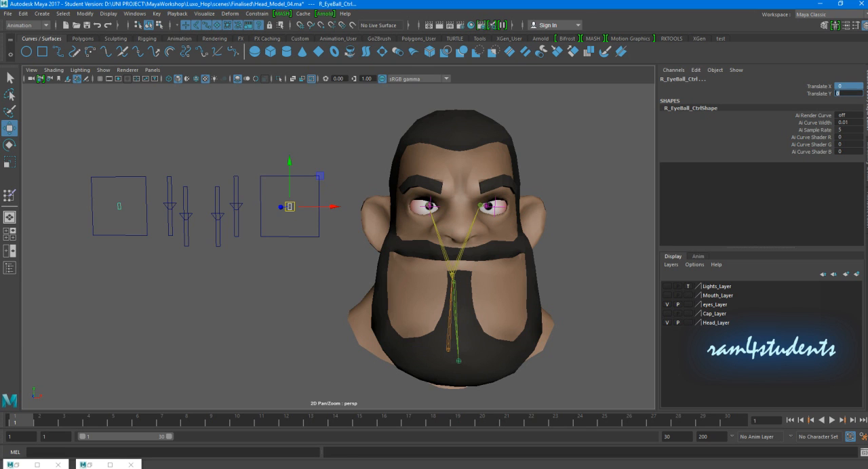
{"action": "left_click", "coordinate": [560, 207]}
{"action": "middle_click_drag", "start_coordinate": [566, 209], "coordinate": [567, 207], "text": "alt"}
{"action": "left_click_drag", "start_coordinate": [567, 207], "coordinate": [569, 213], "text": "alt"}
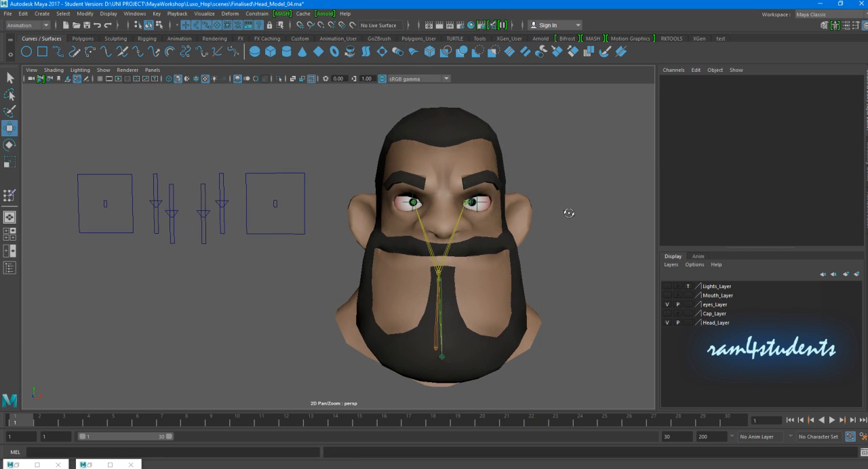